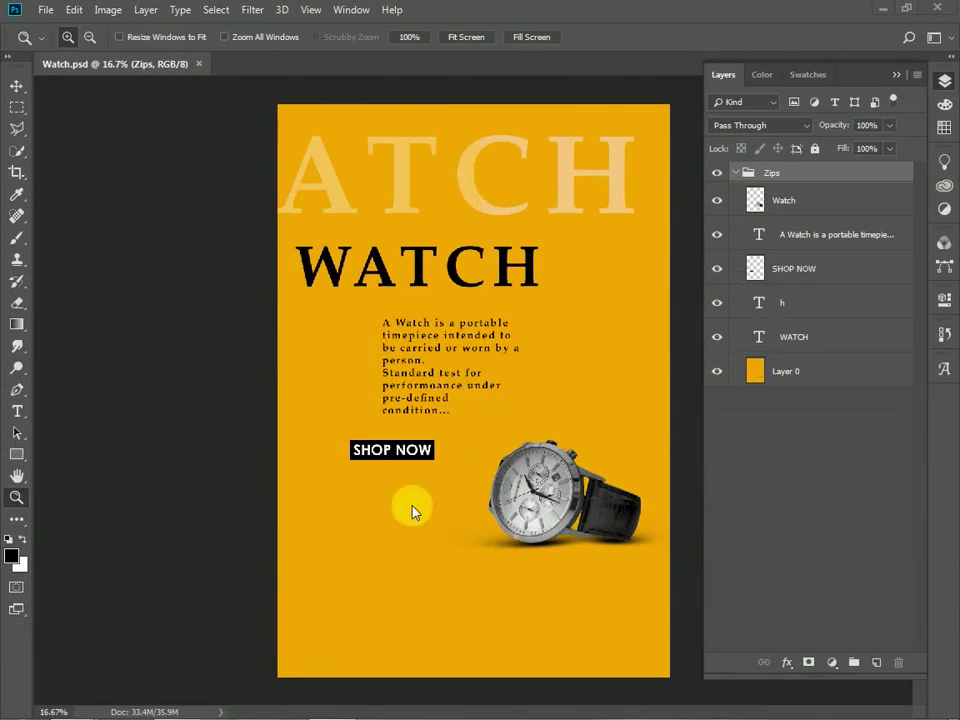
Toggle the Zips group and orange background layers off and back on to preview.
left_click(724, 176)
left_click(722, 178)
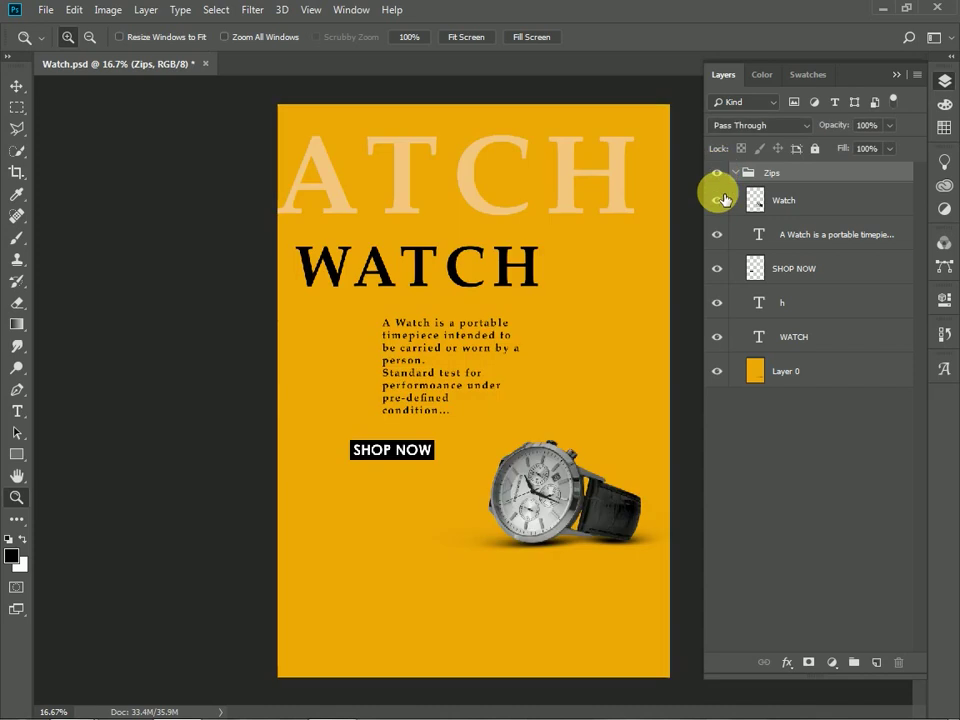
left_click(720, 373)
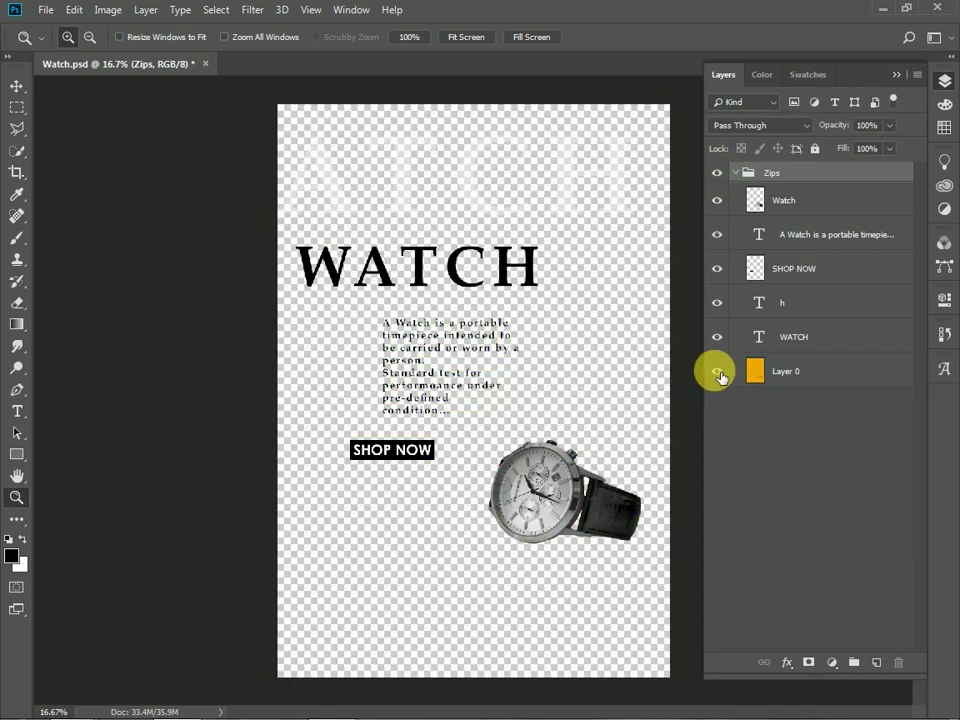
left_click(718, 373)
Hide the WATCH headline, ATCH backdrop, SHOP NOW button, description and watch image layers.
left_click(720, 337)
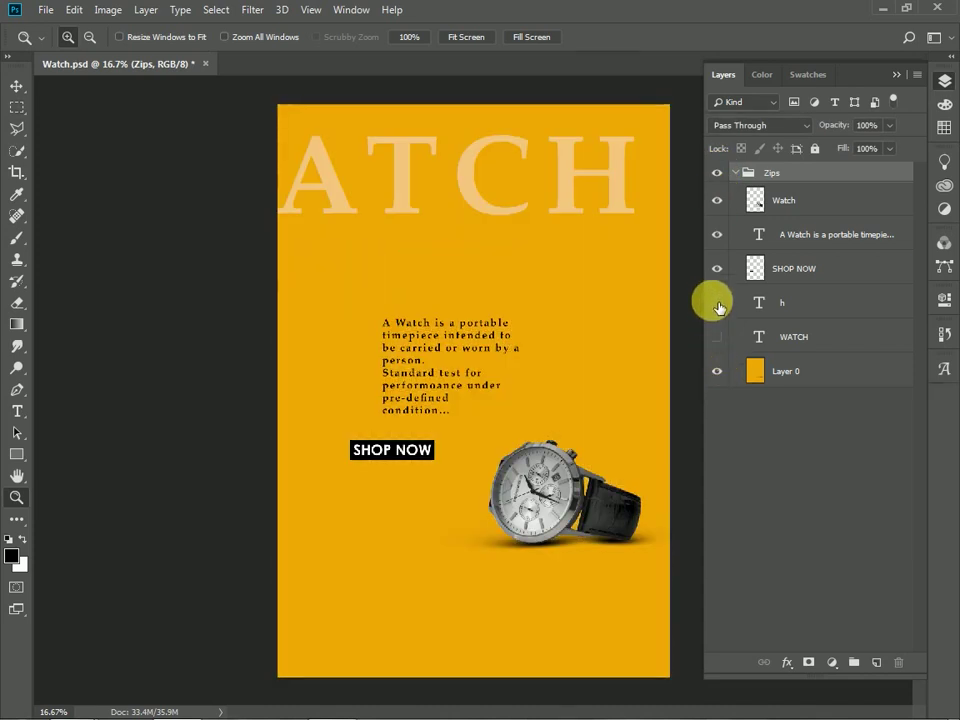
left_click(718, 304)
left_click(718, 268)
left_click(716, 234)
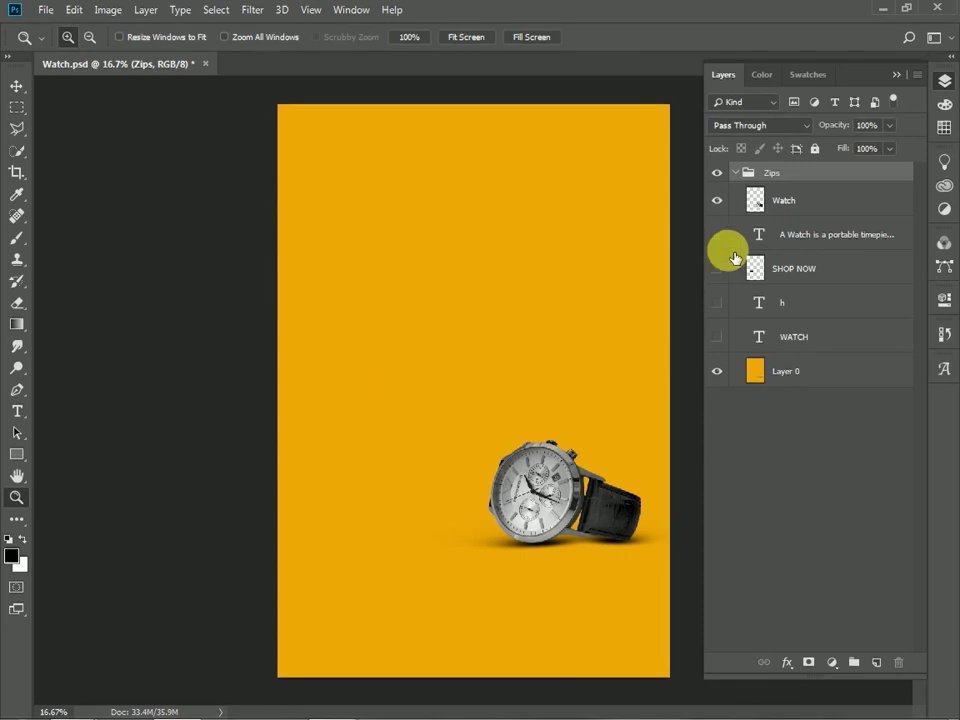
left_click(717, 201)
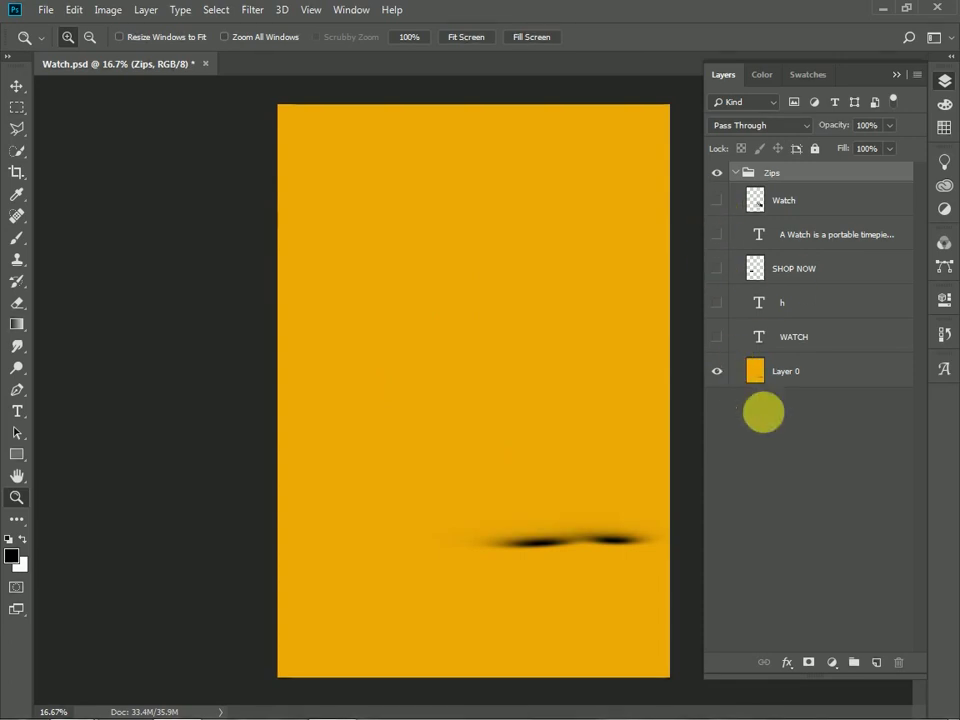
Show the WATCH headline, SHOP NOW button, description and watch image layers again.
left_click(724, 344)
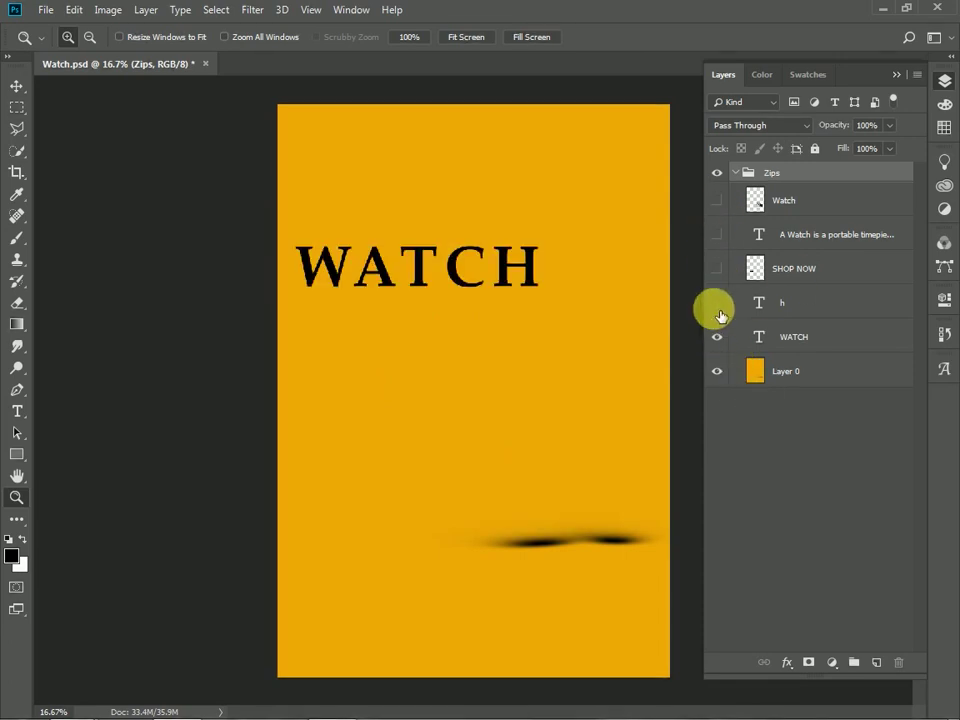
left_click(716, 268)
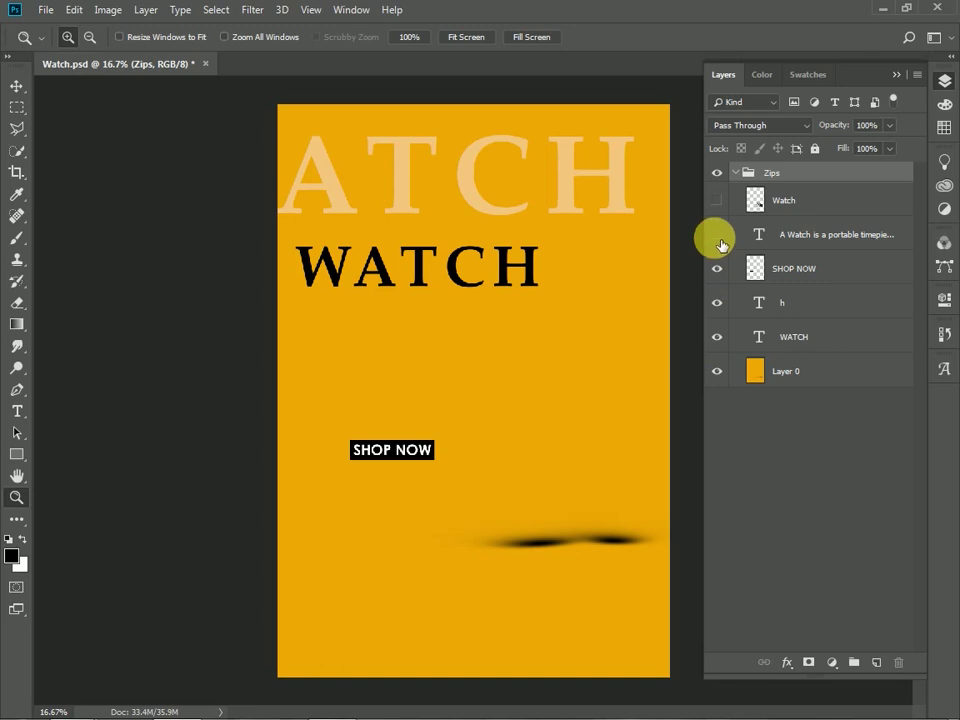
left_click(720, 234)
left_click(718, 200)
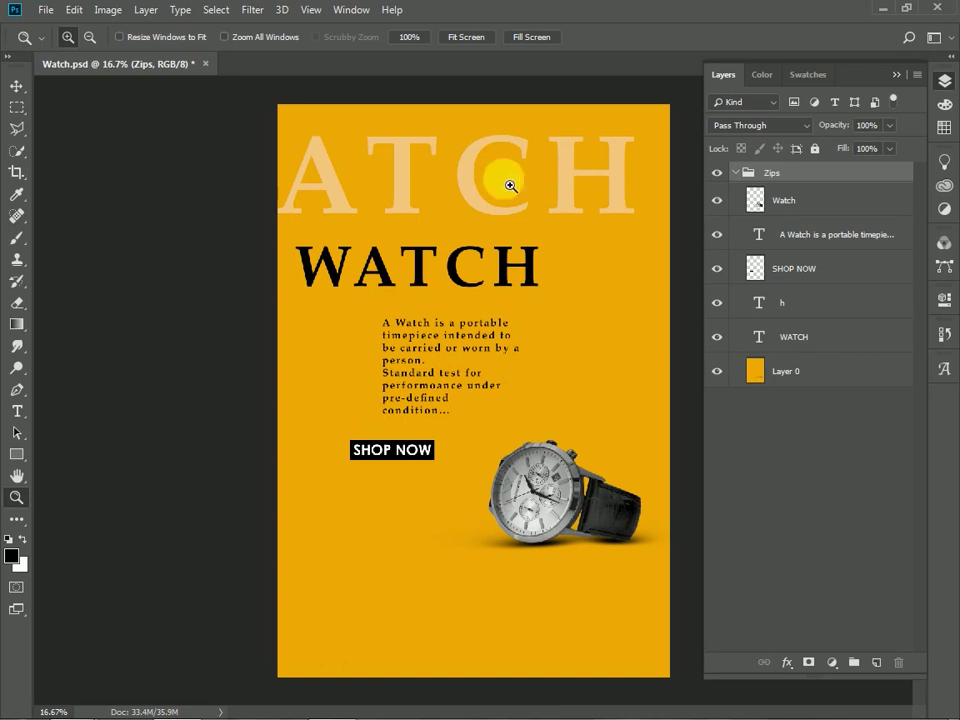
mouse_move(327, 710)
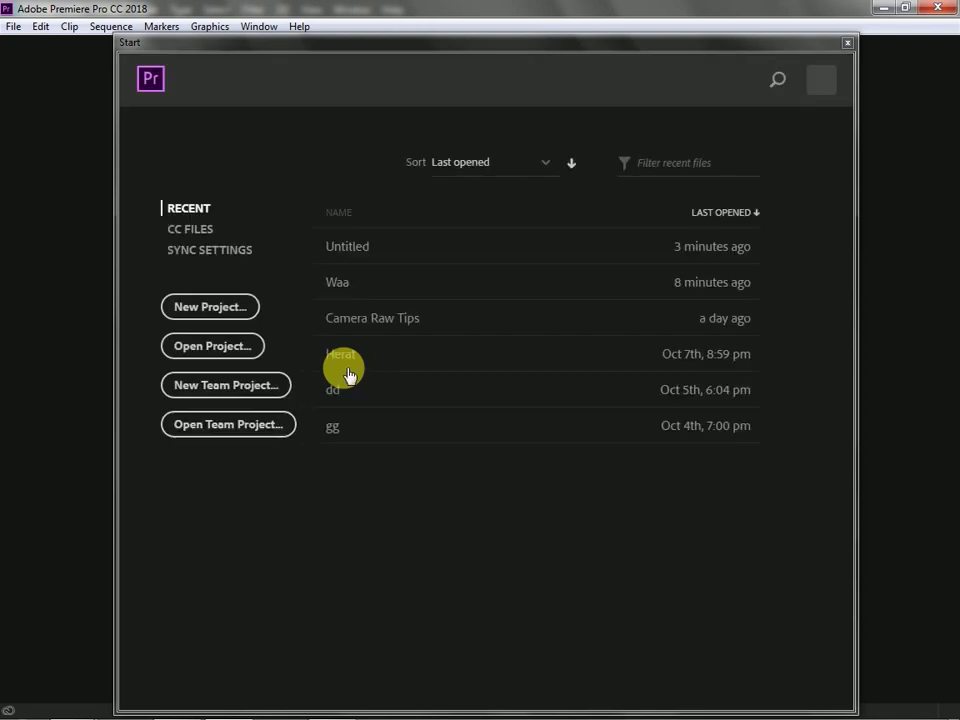
Create a new project named Untitled, overwriting the existing Untitled project.
left_click(211, 310)
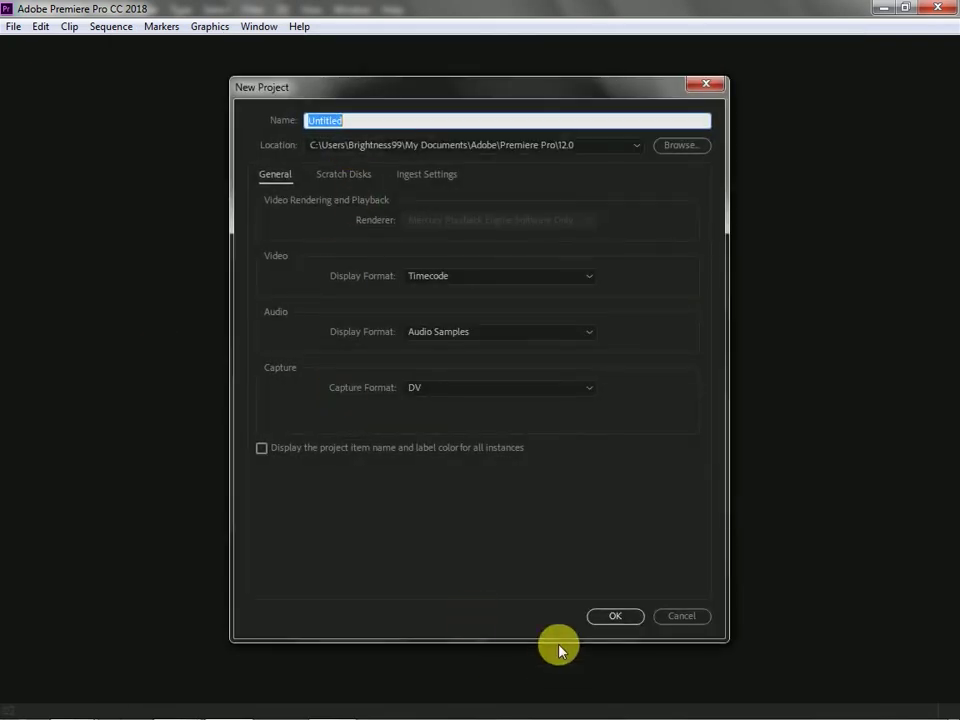
left_click(588, 621)
left_click(527, 385)
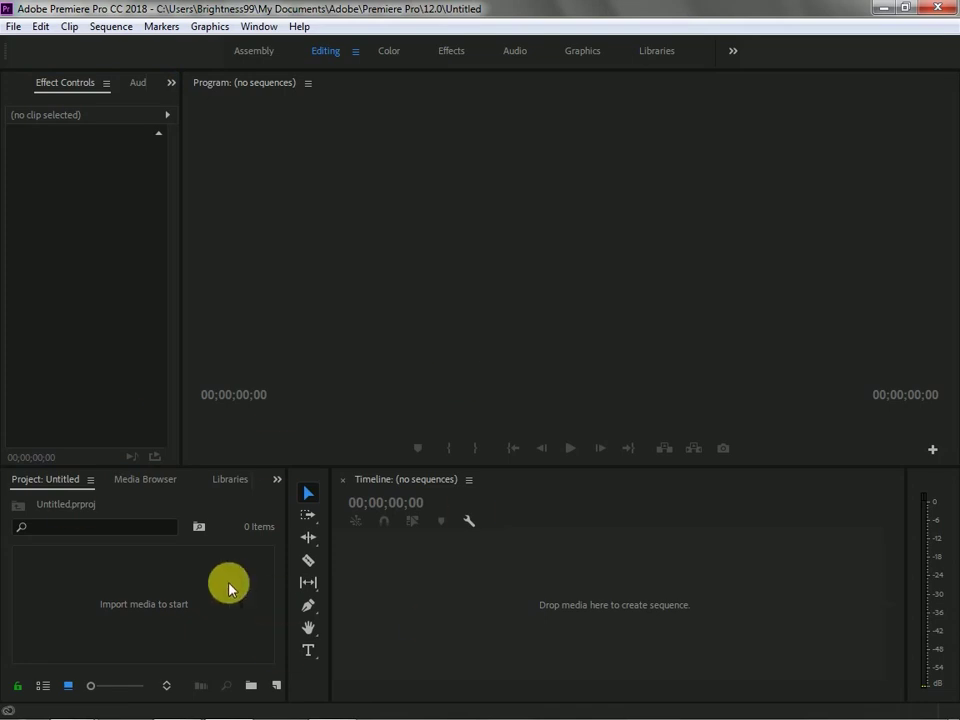
Choose Watch.psd from the Photo & Music drive for import.
mouse_move(84, 712)
double_click(108, 596)
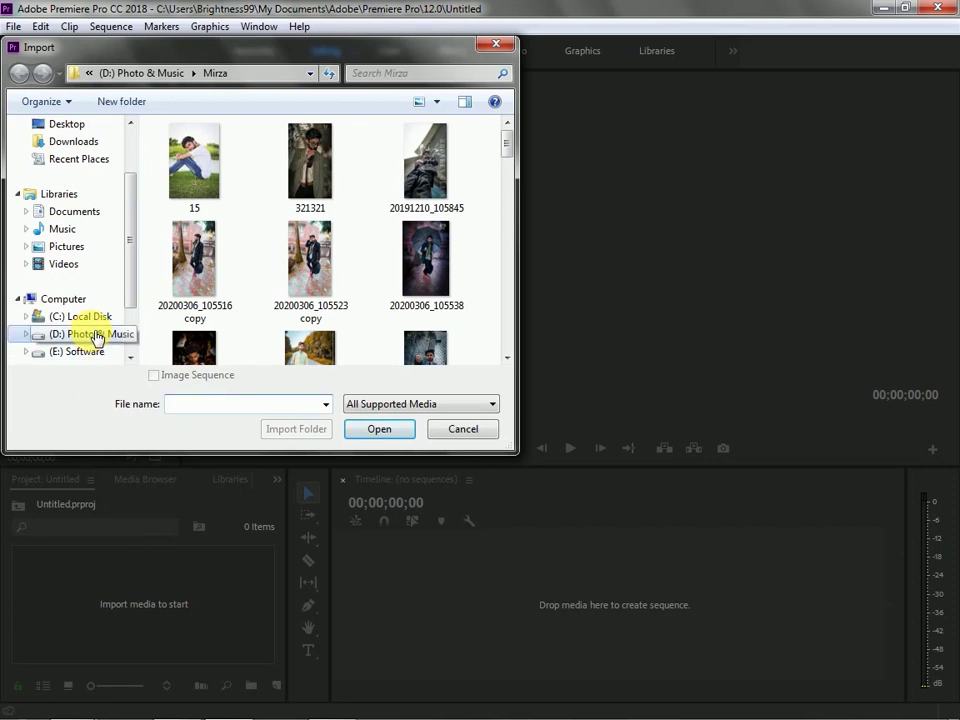
left_click(88, 333)
left_click_drag(508, 171, 506, 317)
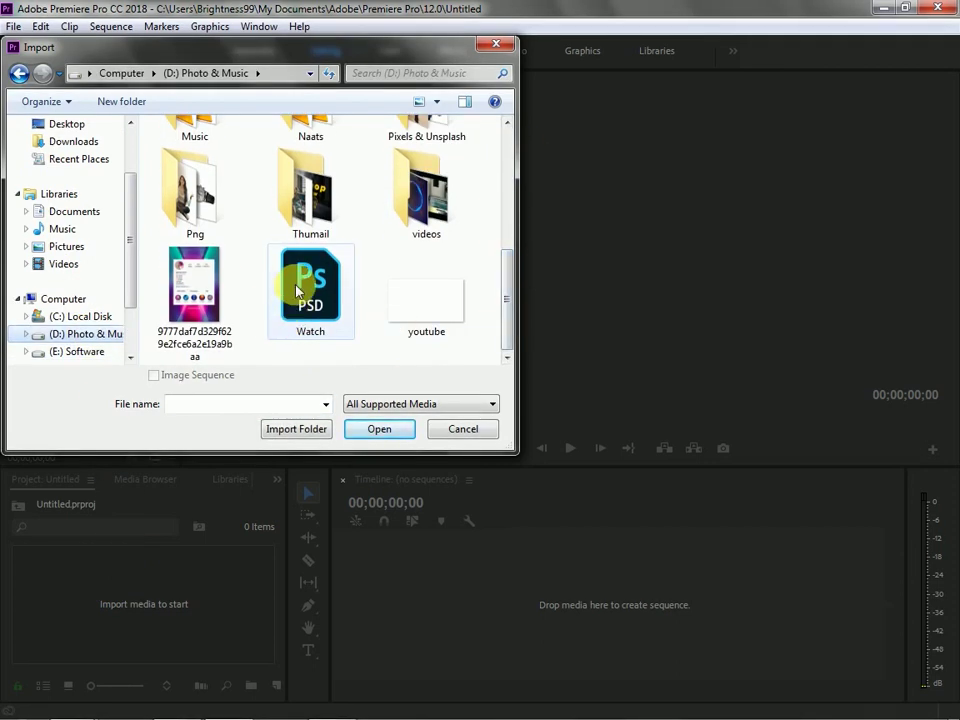
left_click(308, 313)
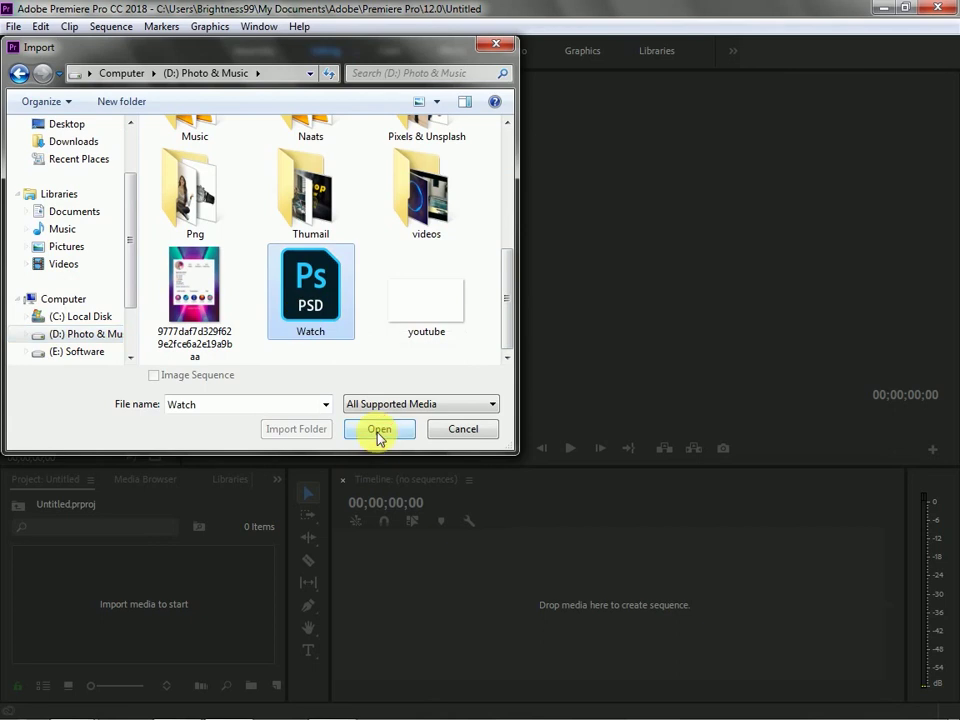
left_click(378, 432)
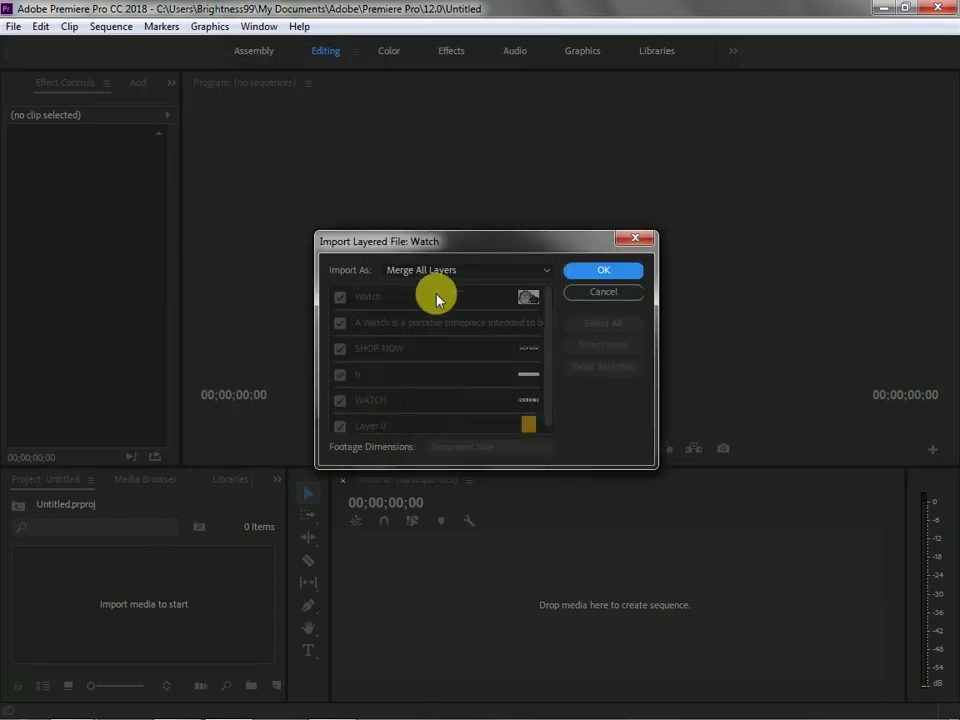
Import Watch.psd with Import As set to Individual Layers.
left_click(501, 270)
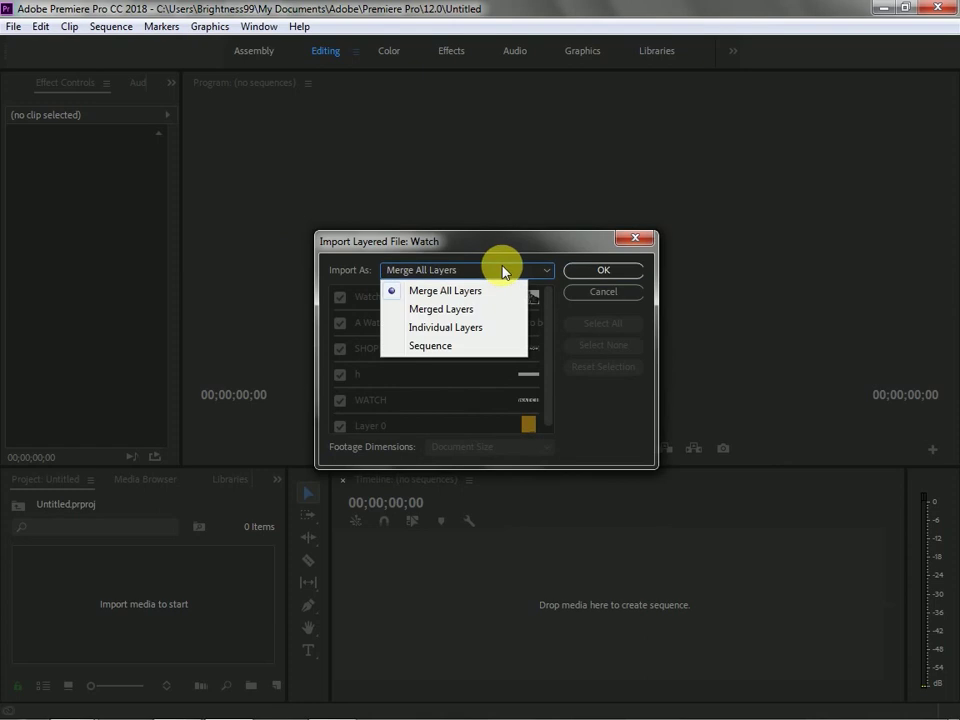
left_click(407, 330)
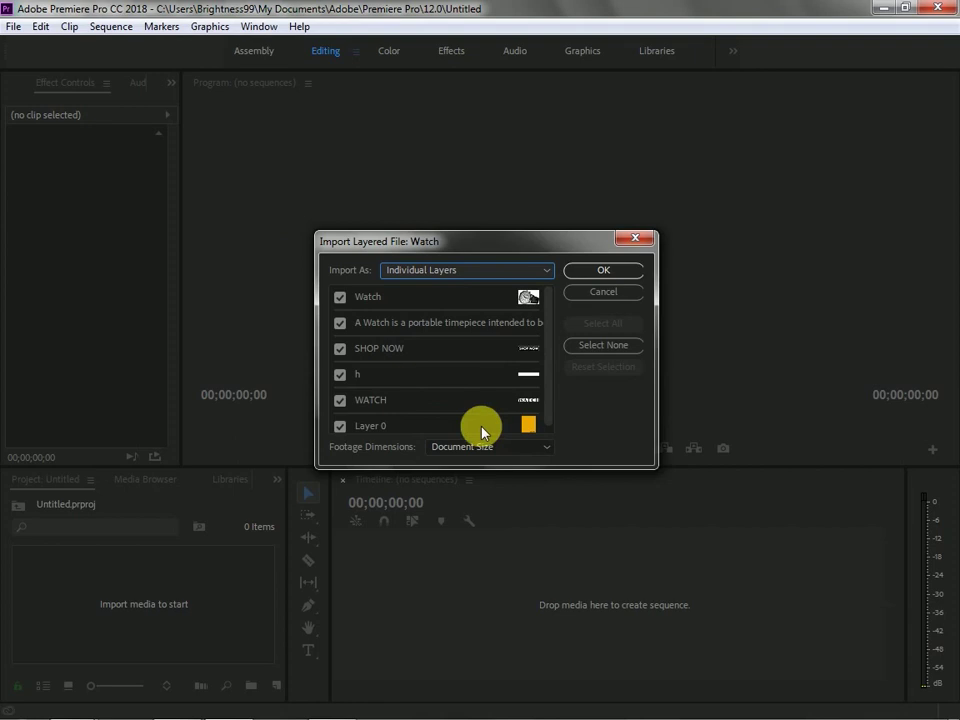
left_click(576, 273)
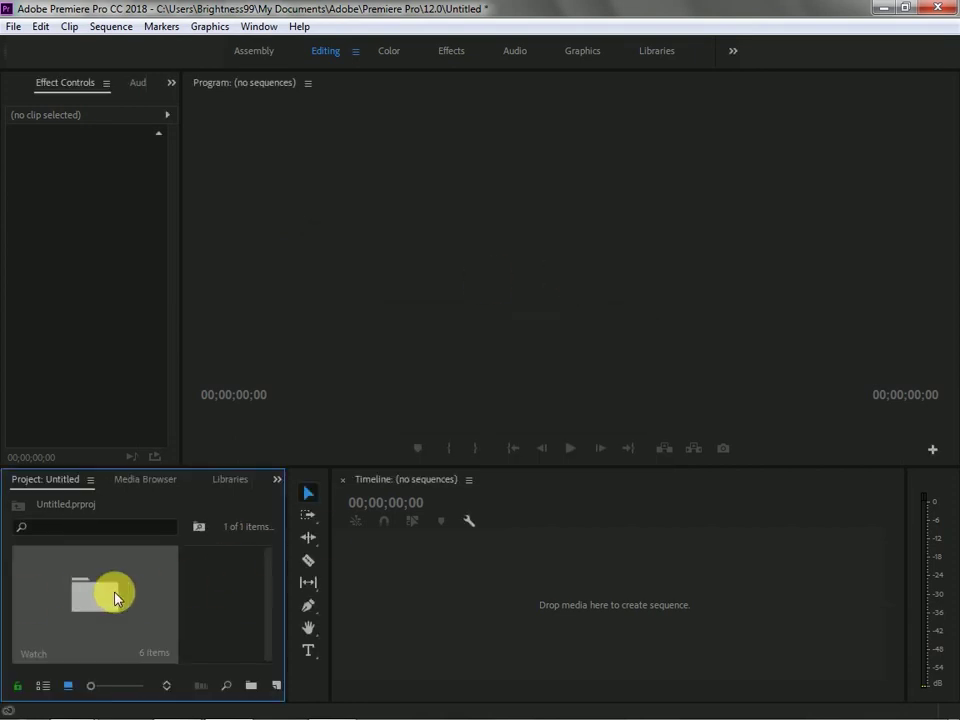
Open the Watch bin and close Photoshop without saving the Watch design.
double_click(115, 598)
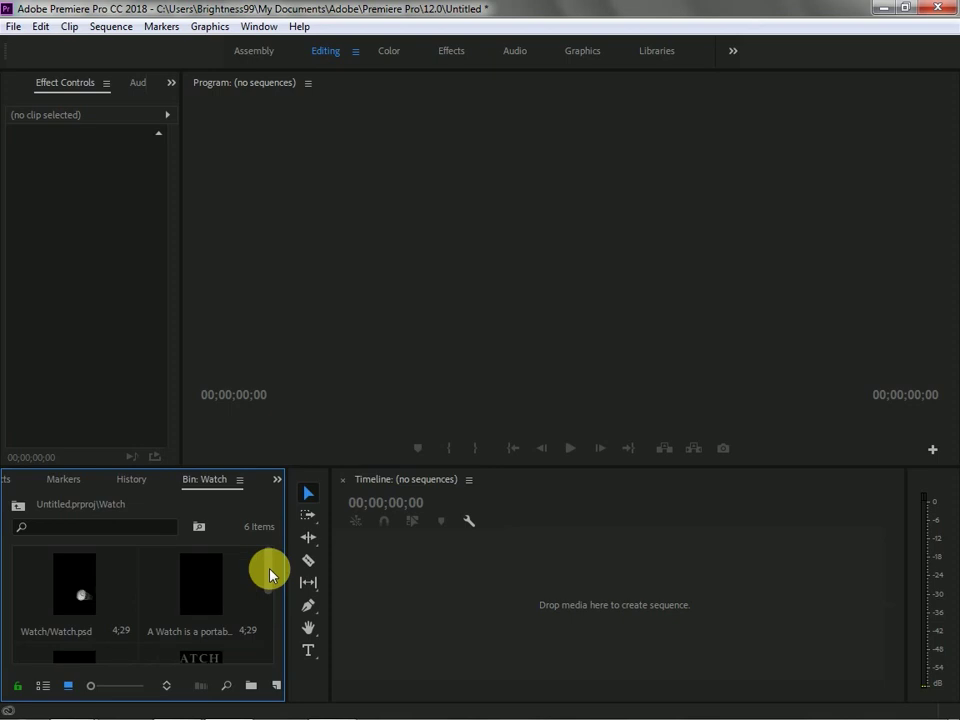
left_click(175, 703)
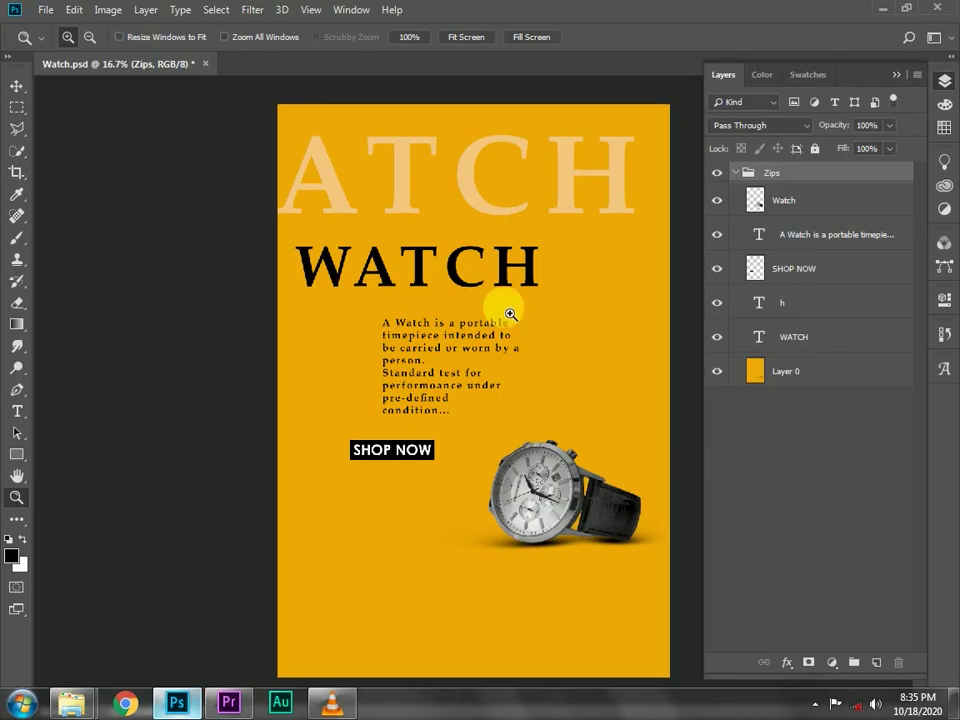
left_click(936, 10)
left_click(452, 259)
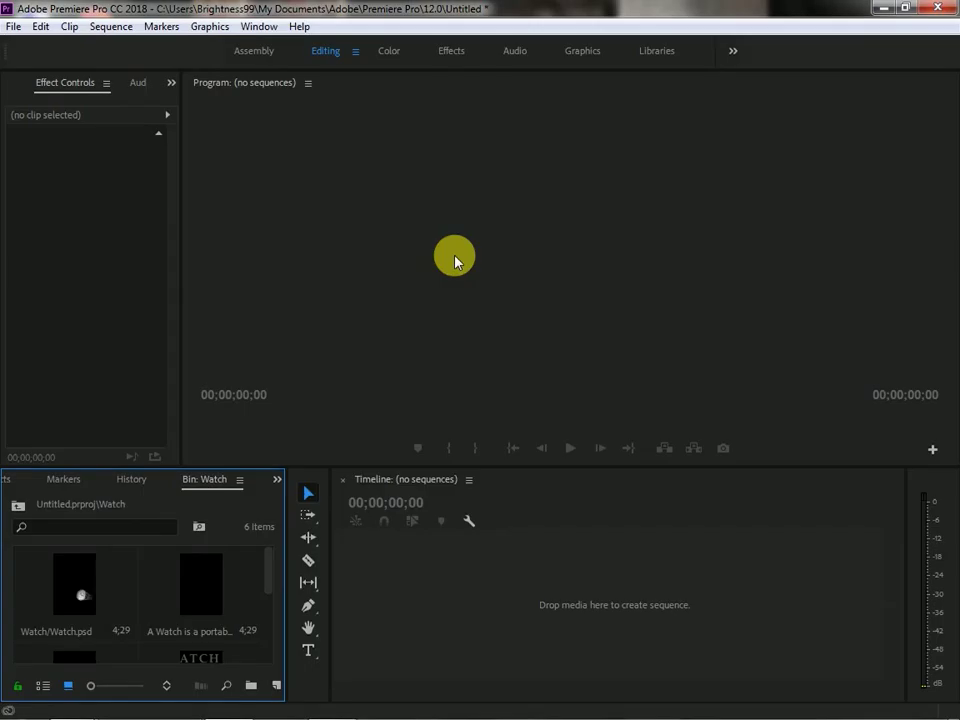
Build a new sequence from the Layer 0 orange background clip on the Timeline.
scroll(264, 608, "down", 1)
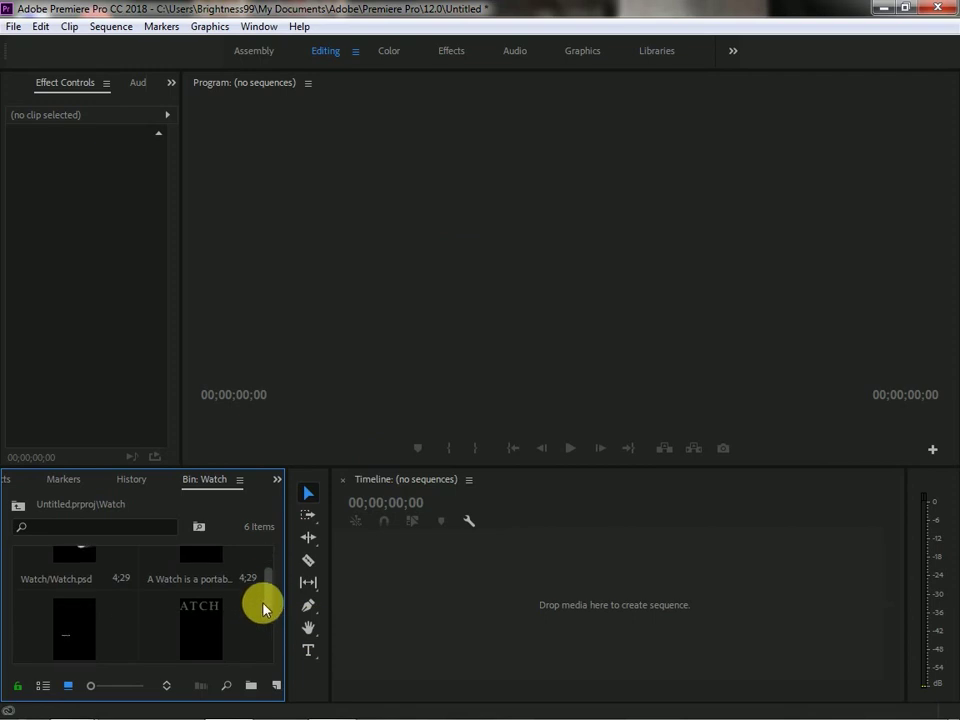
scroll(257, 650, "down", 3)
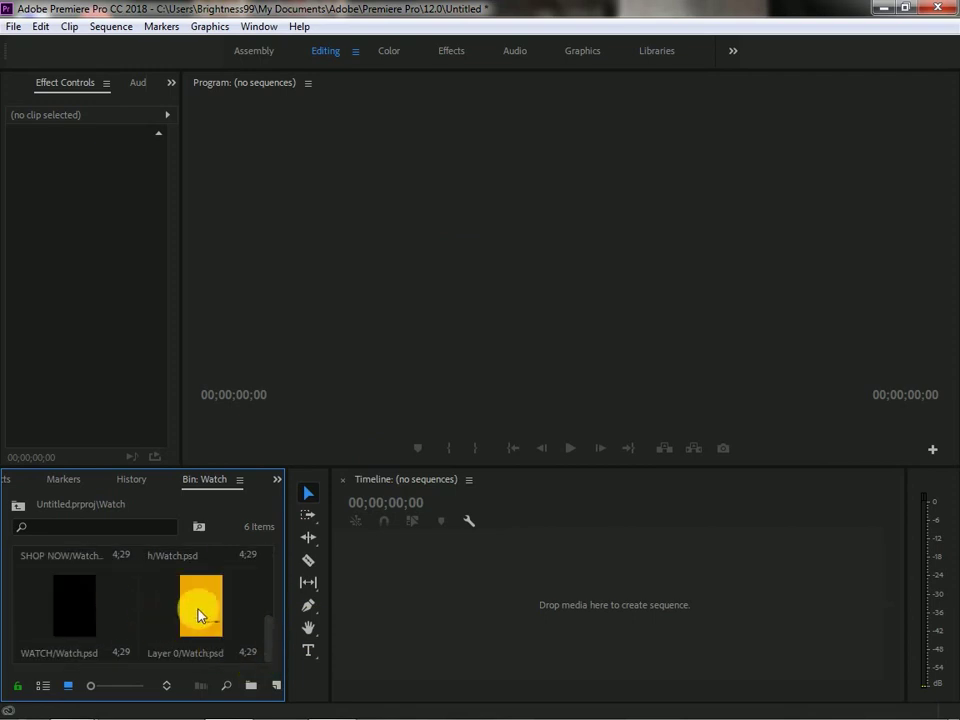
left_click(200, 615)
left_click_drag(200, 615, 369, 636)
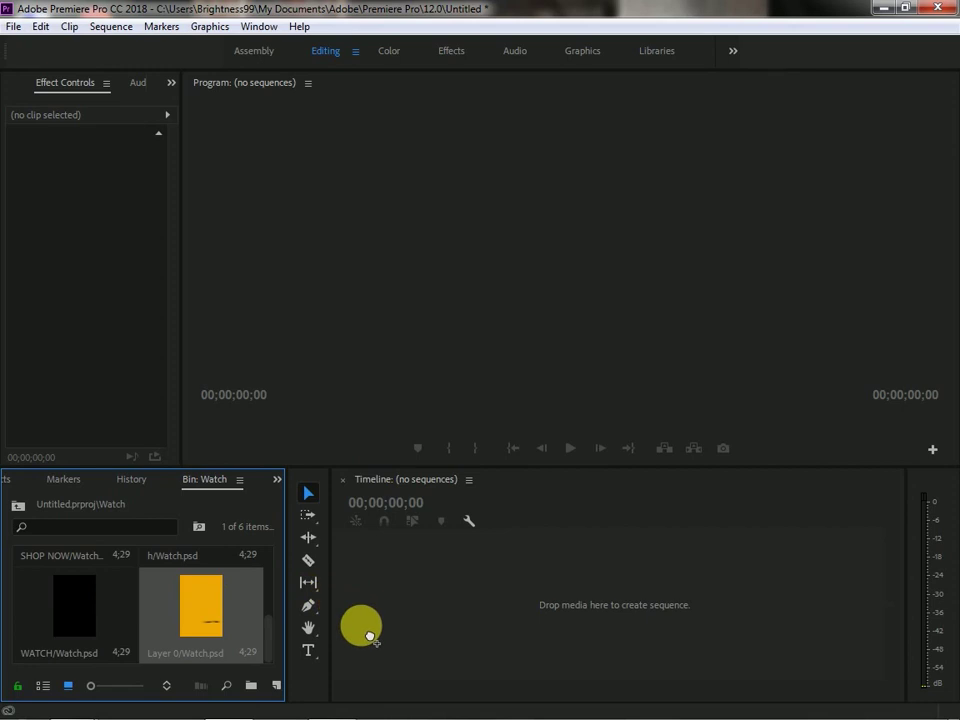
left_click_drag(362, 632, 666, 612)
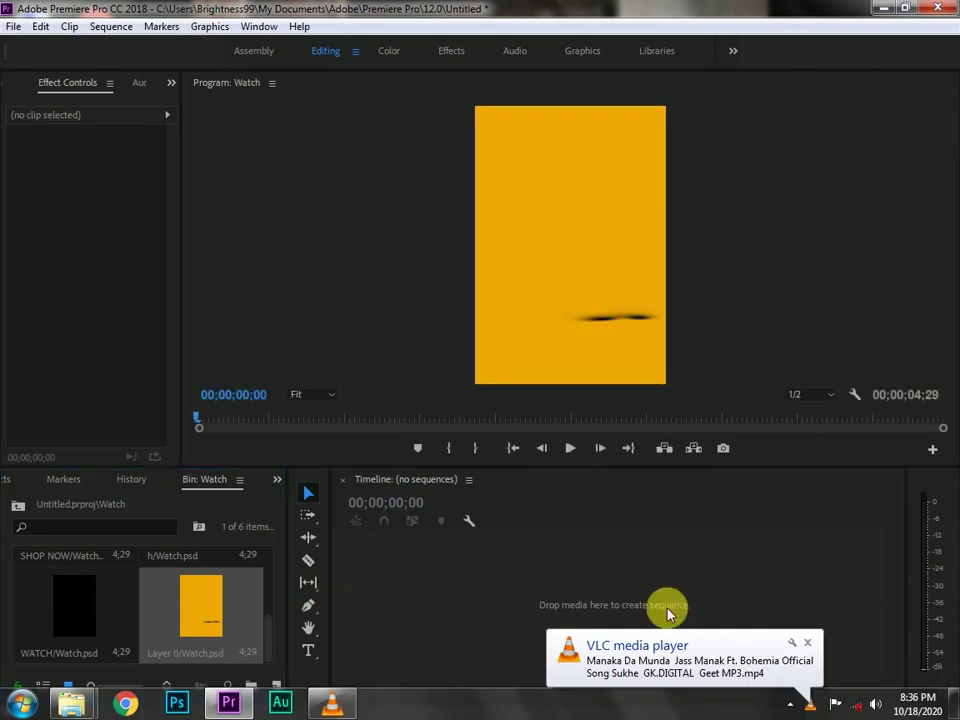
Place the Watch.psd image clip on V2 above the orange background.
left_click(808, 643)
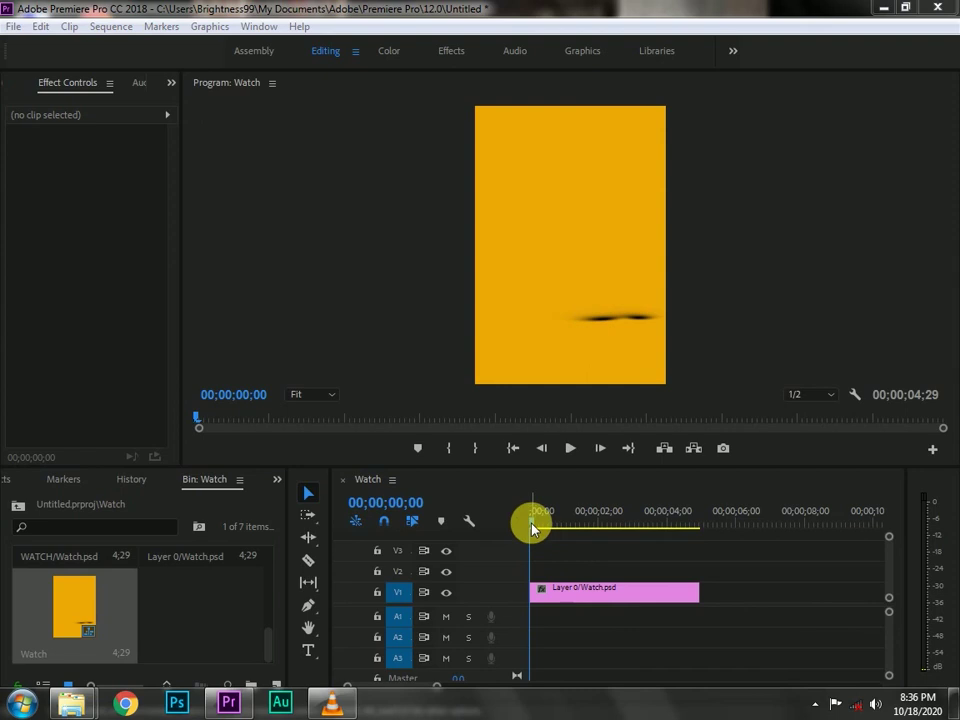
left_click_drag(548, 518, 500, 521)
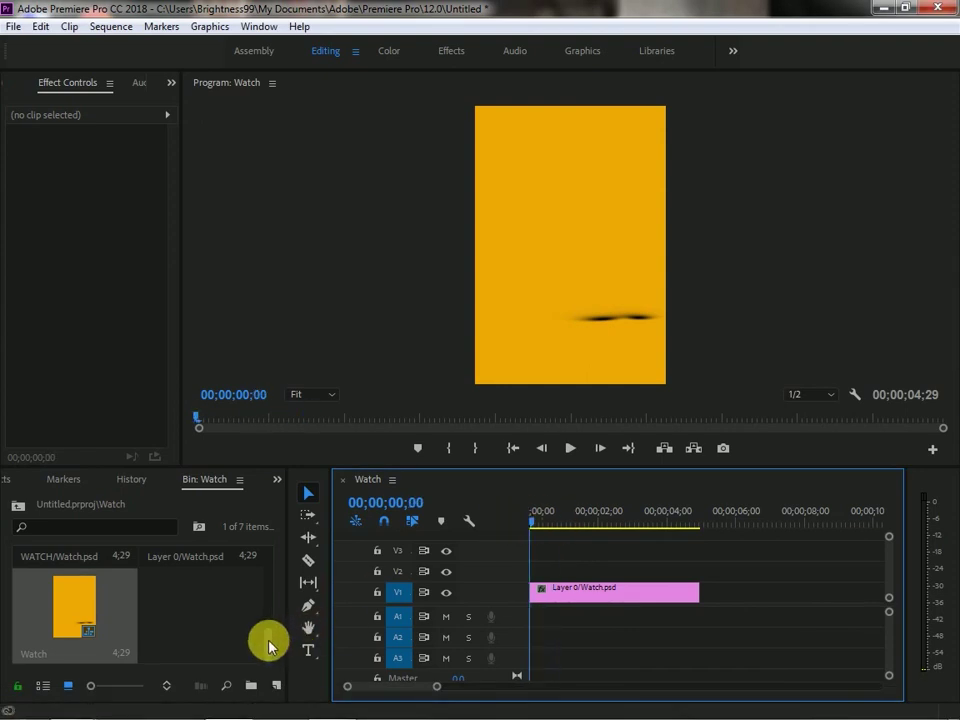
left_click_drag(266, 638, 268, 561)
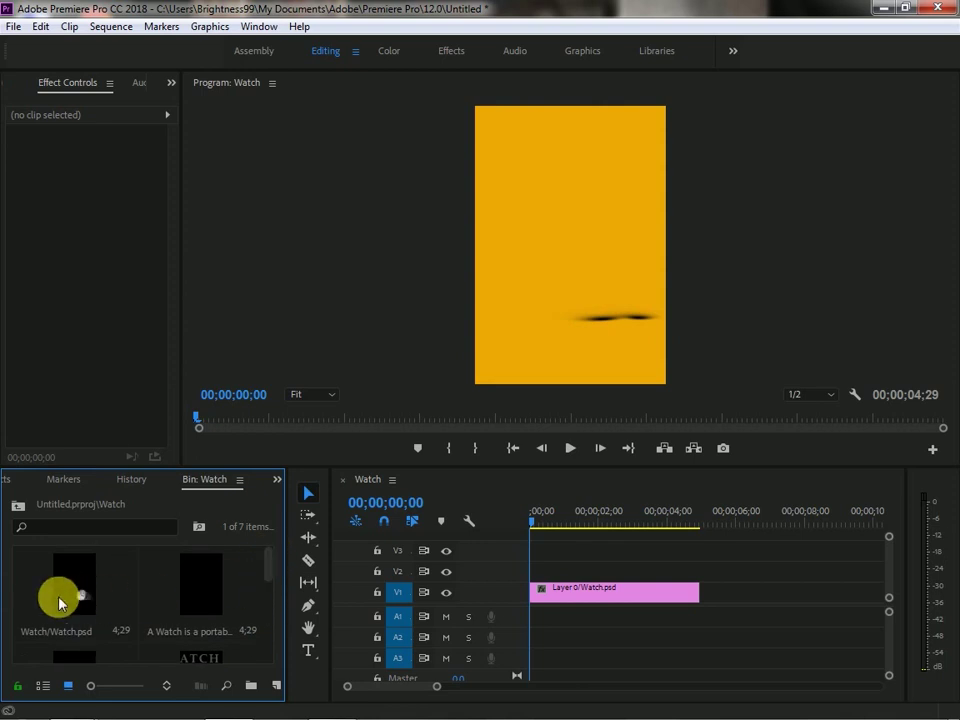
mouse_move(70, 601)
left_mouse_down()
mouse_move(550, 577)
mouse_move(541, 571)
left_mouse_up()
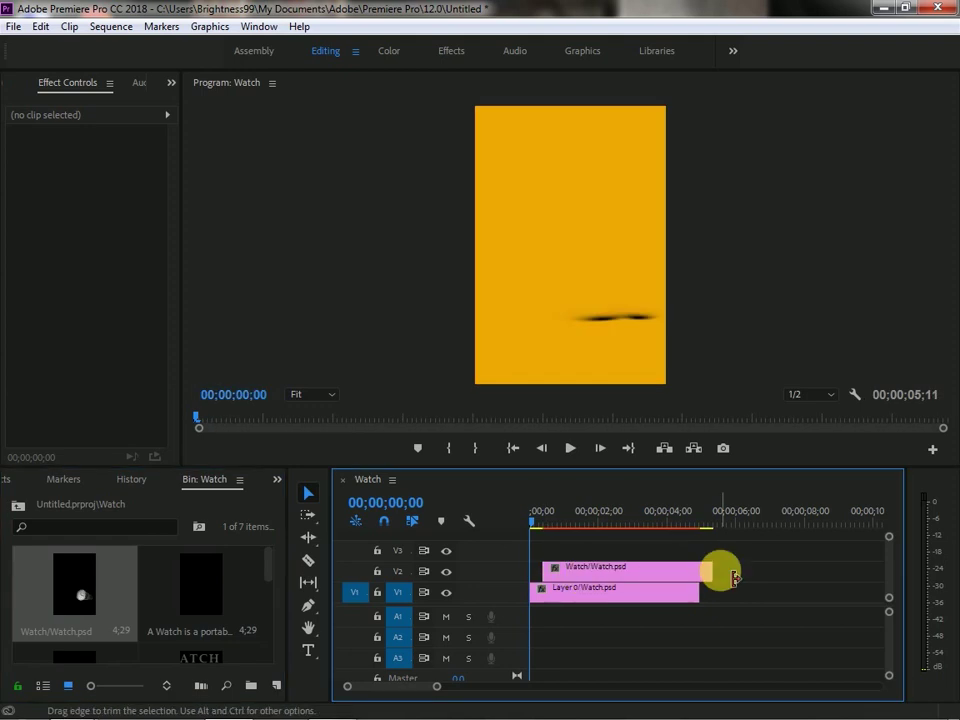
Extend both the background and watch clips to end at about 6;10.
left_click_drag(715, 578, 699, 577)
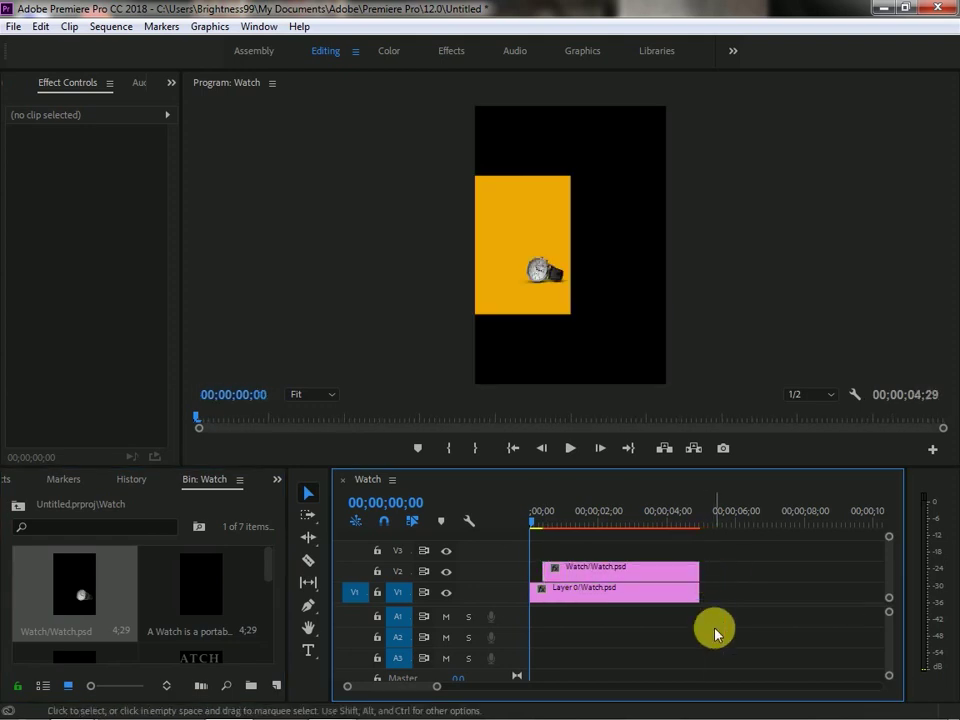
left_click(690, 595)
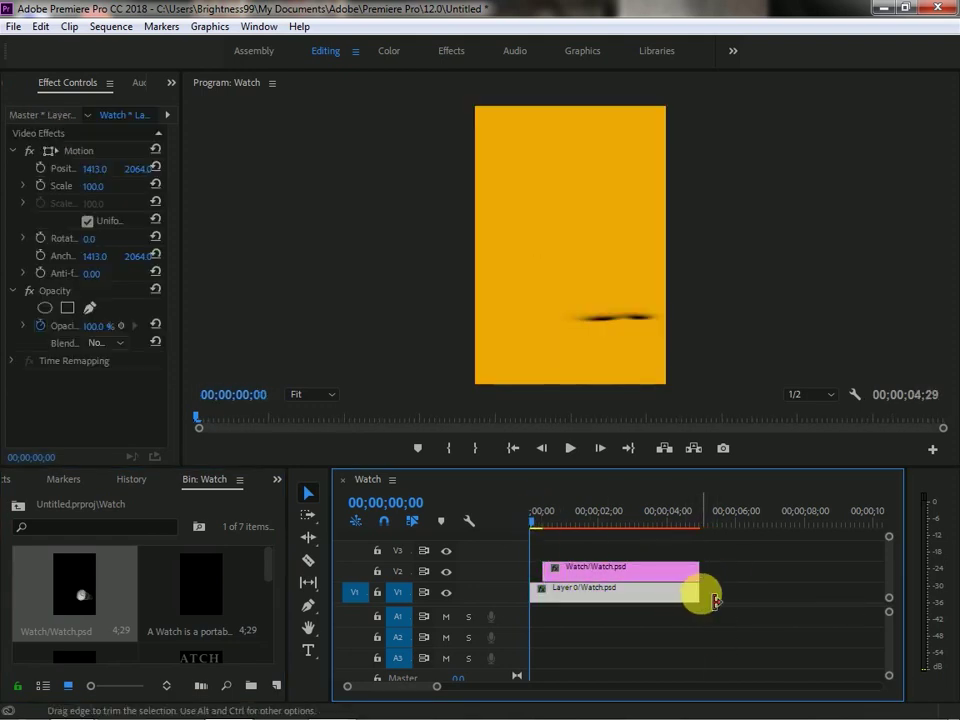
left_click_drag(715, 598, 745, 594)
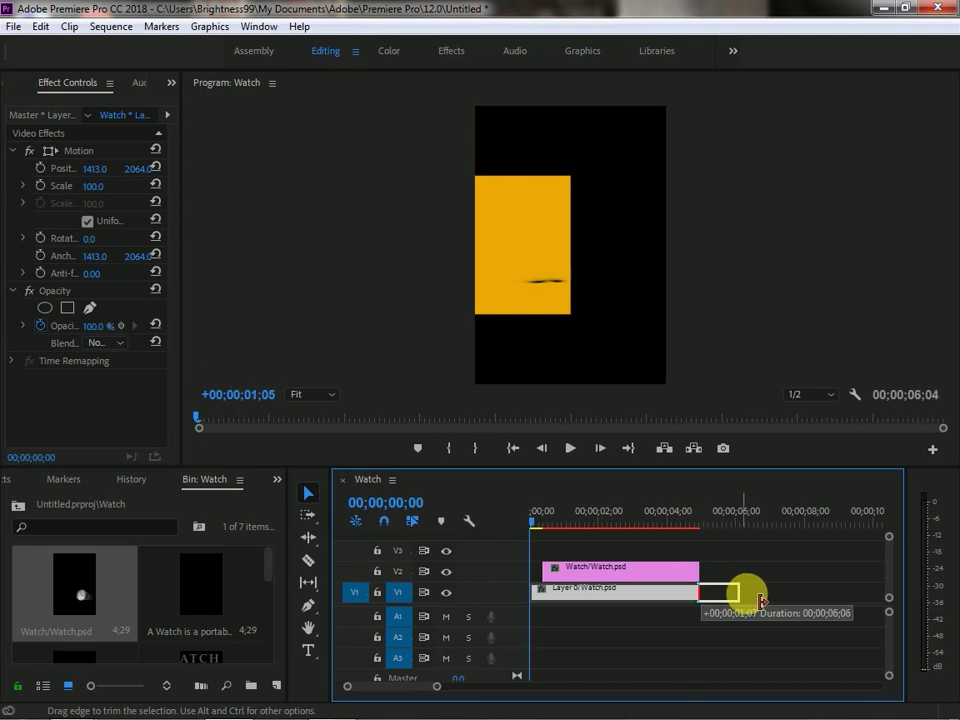
left_click(686, 572)
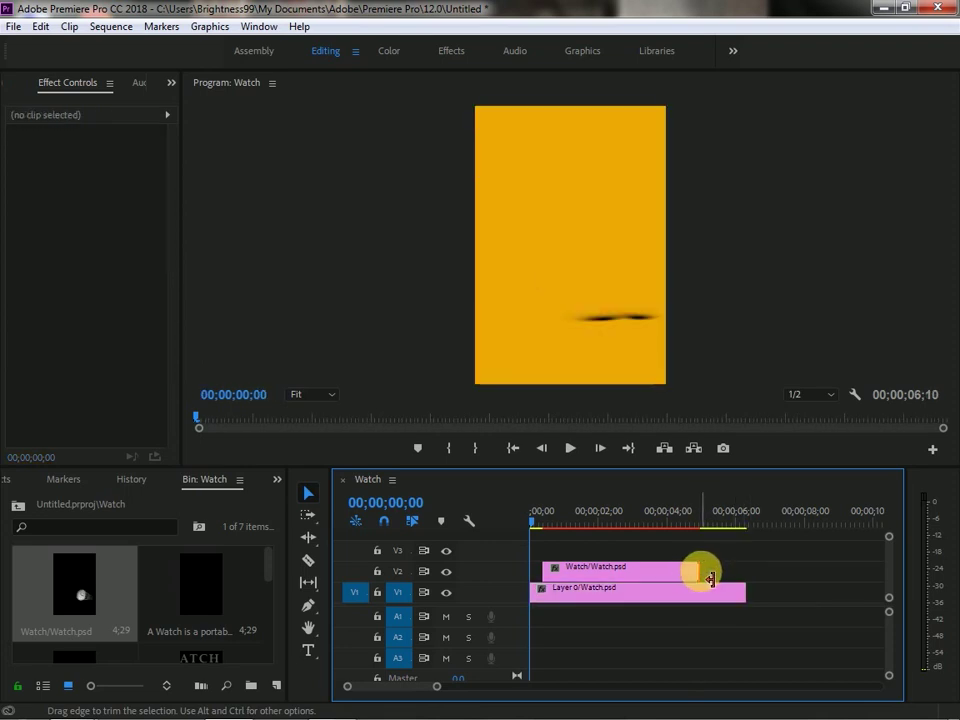
left_click_drag(704, 571, 745, 572)
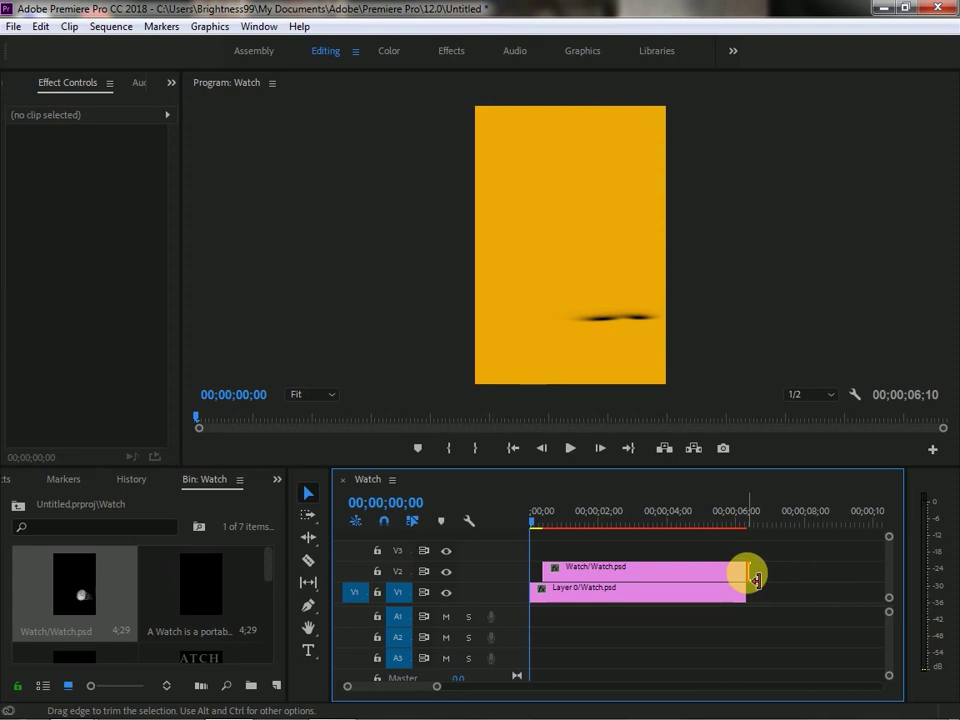
Start the watch clip slightly later and preview it appearing near one second.
mouse_move(533, 519)
left_mouse_down()
mouse_move(558, 524)
mouse_move(539, 530)
left_mouse_up()
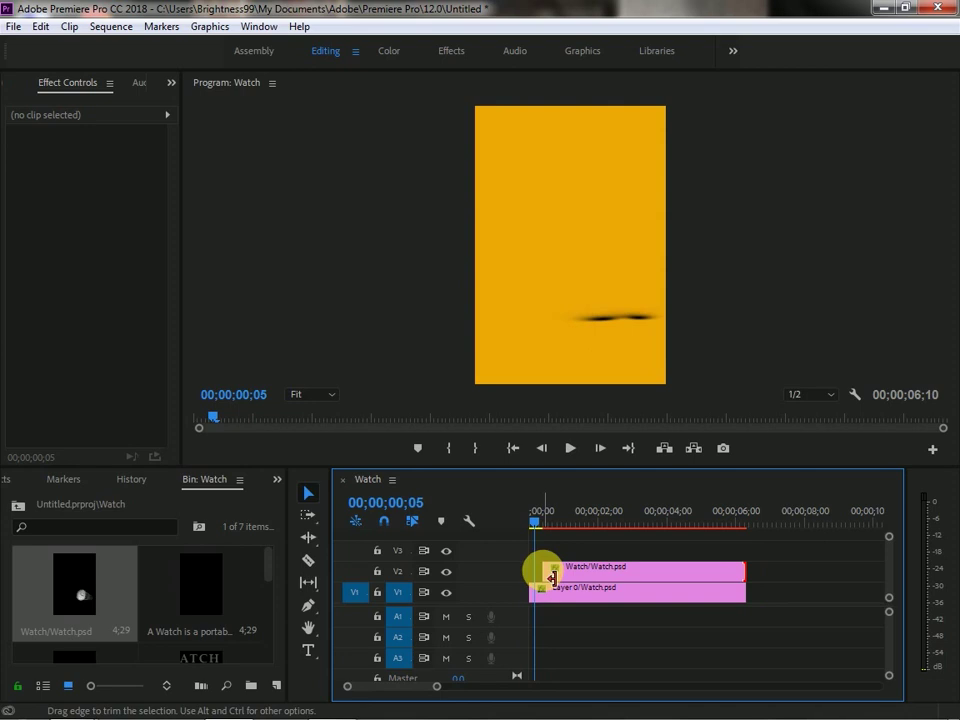
left_click_drag(551, 578, 555, 578)
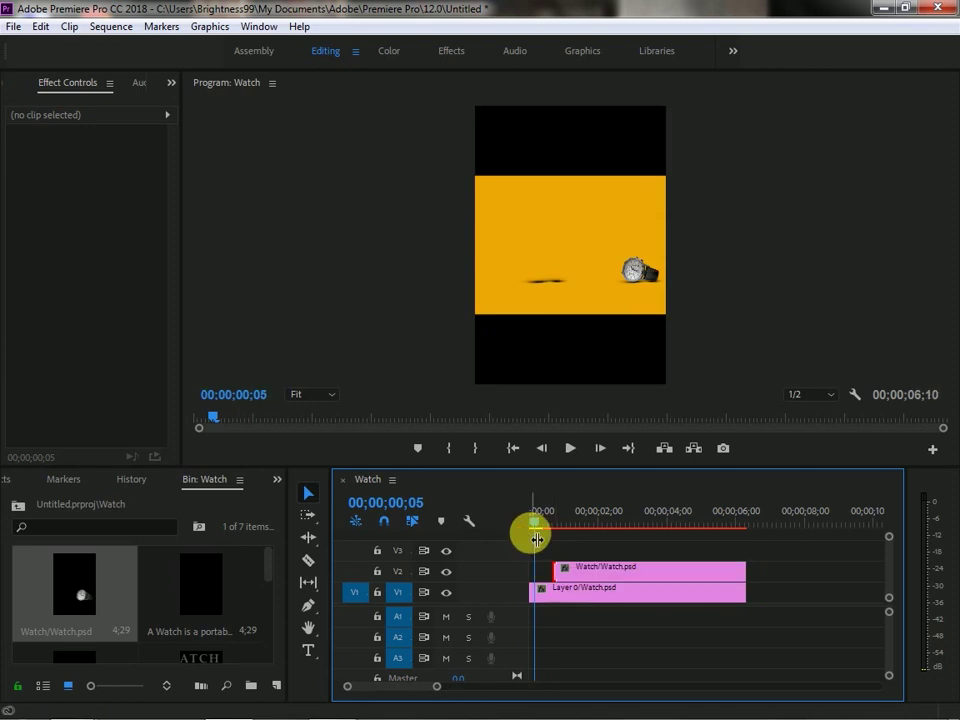
left_click(527, 521)
left_click(569, 522)
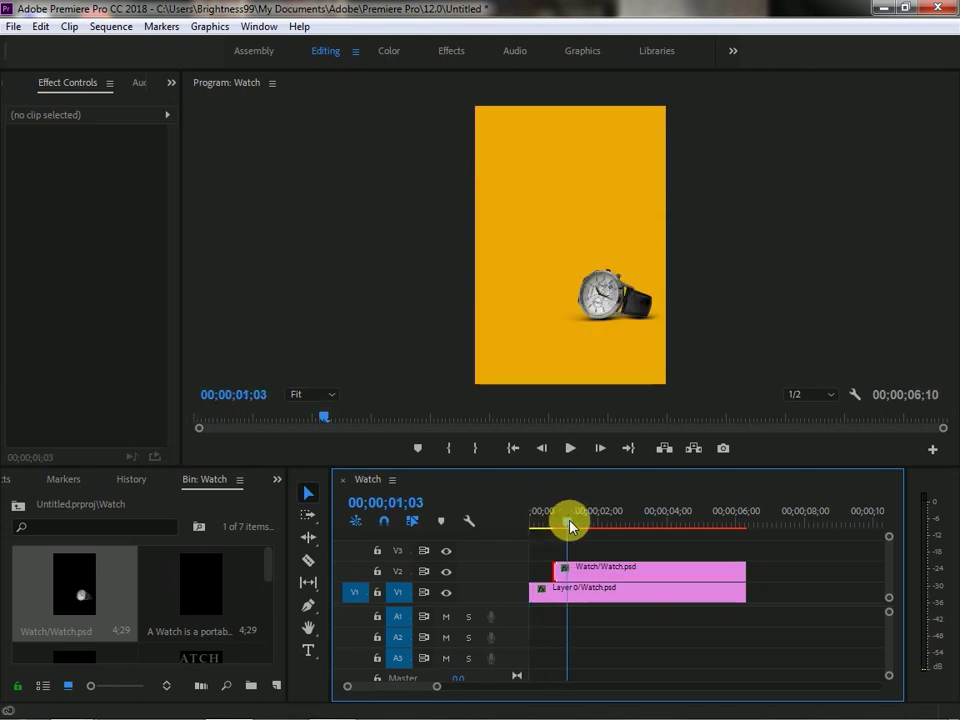
left_click_drag(569, 525, 553, 528)
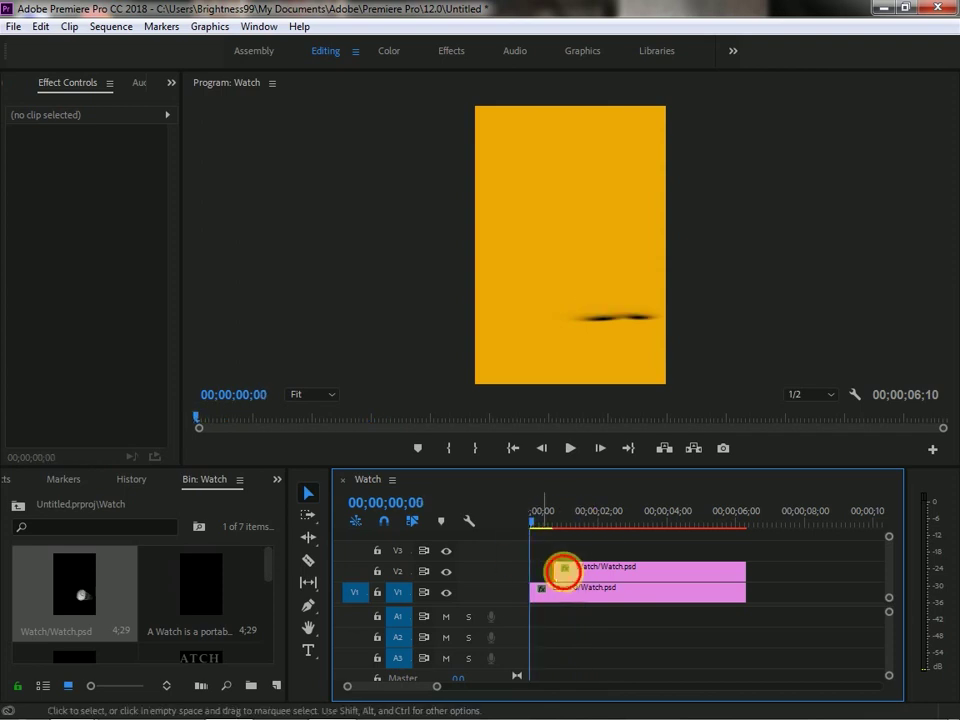
left_click_drag(536, 521, 562, 523)
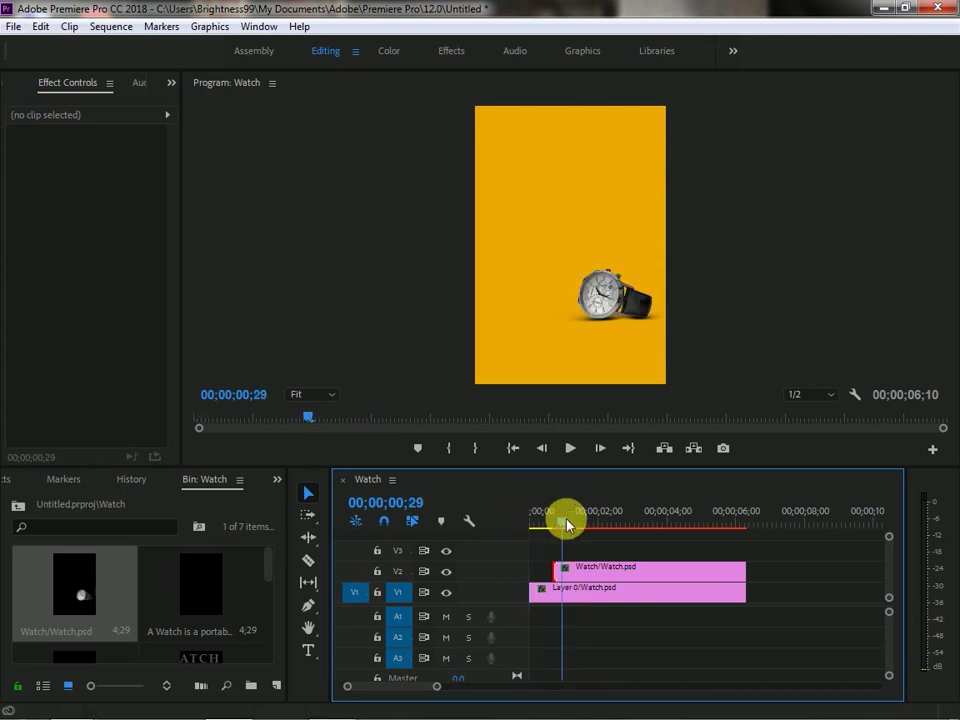
Bring the Effect Controls panel back into view and select the V2 watch clip.
left_click(170, 86)
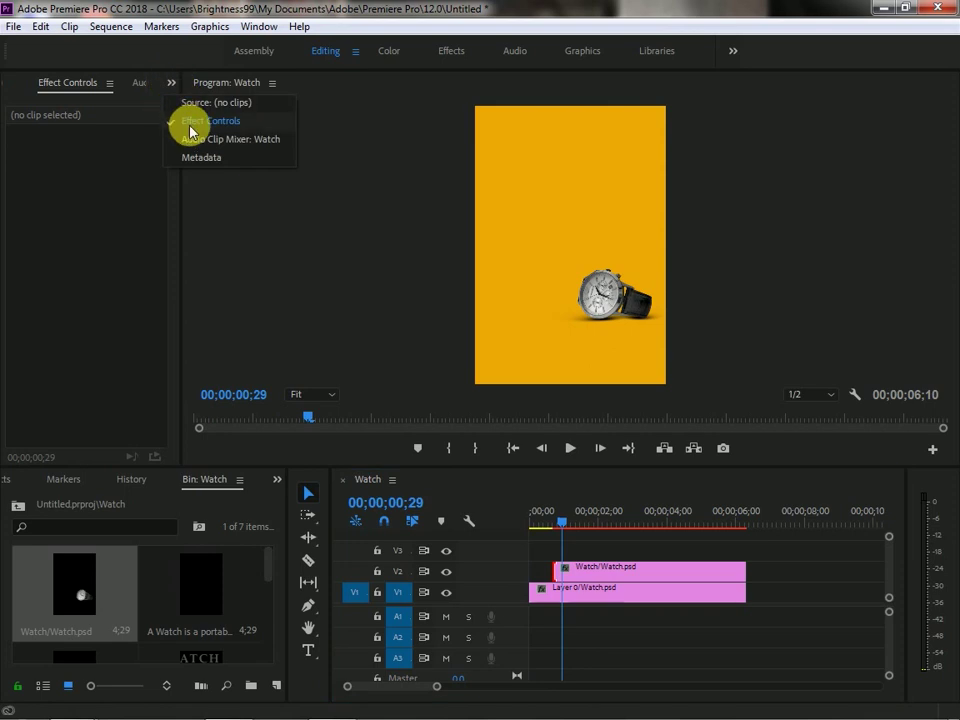
left_click(188, 128)
left_click(138, 83)
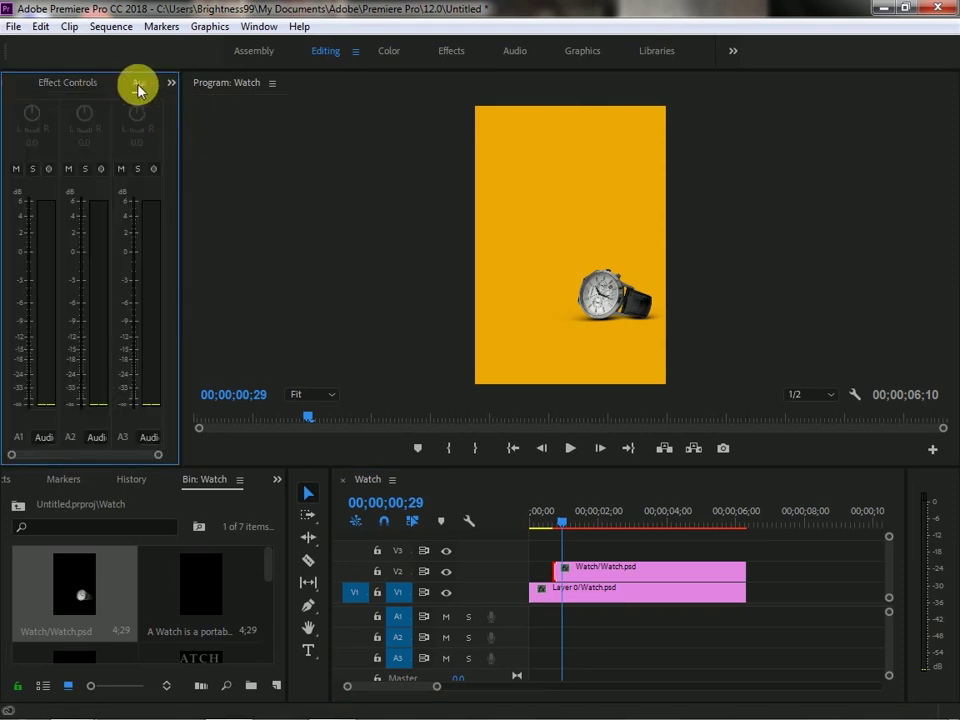
left_click(170, 84)
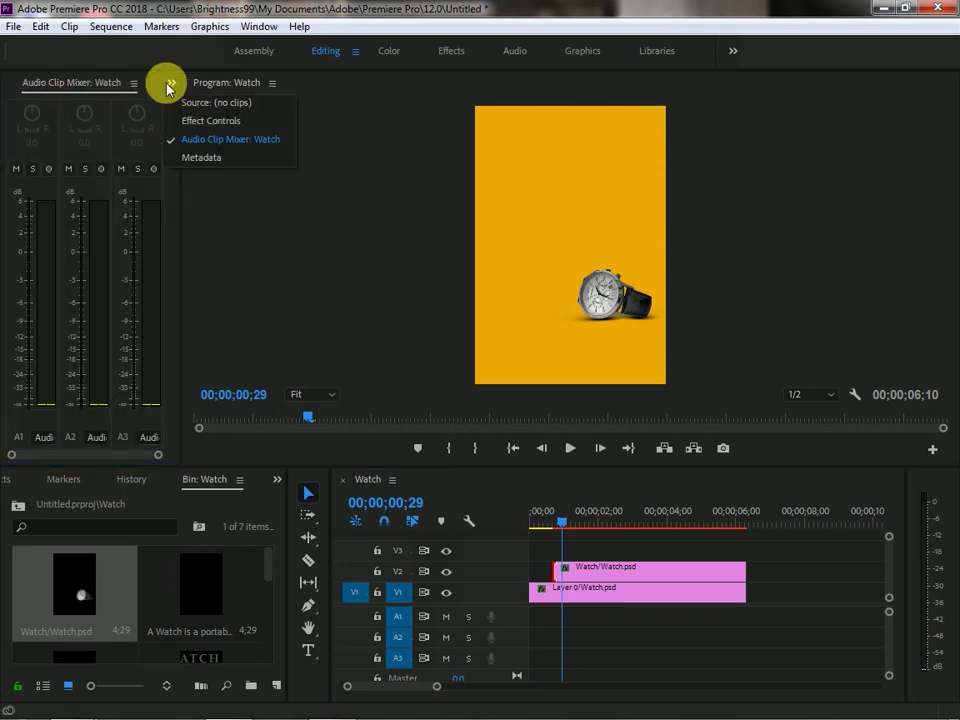
left_click(208, 120)
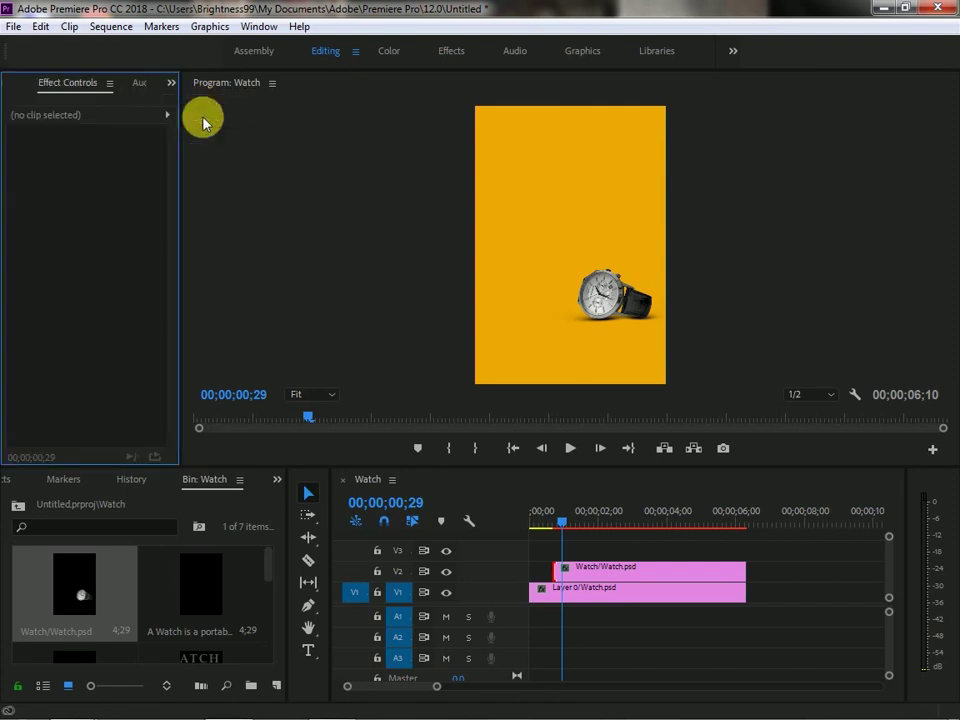
left_click(608, 572)
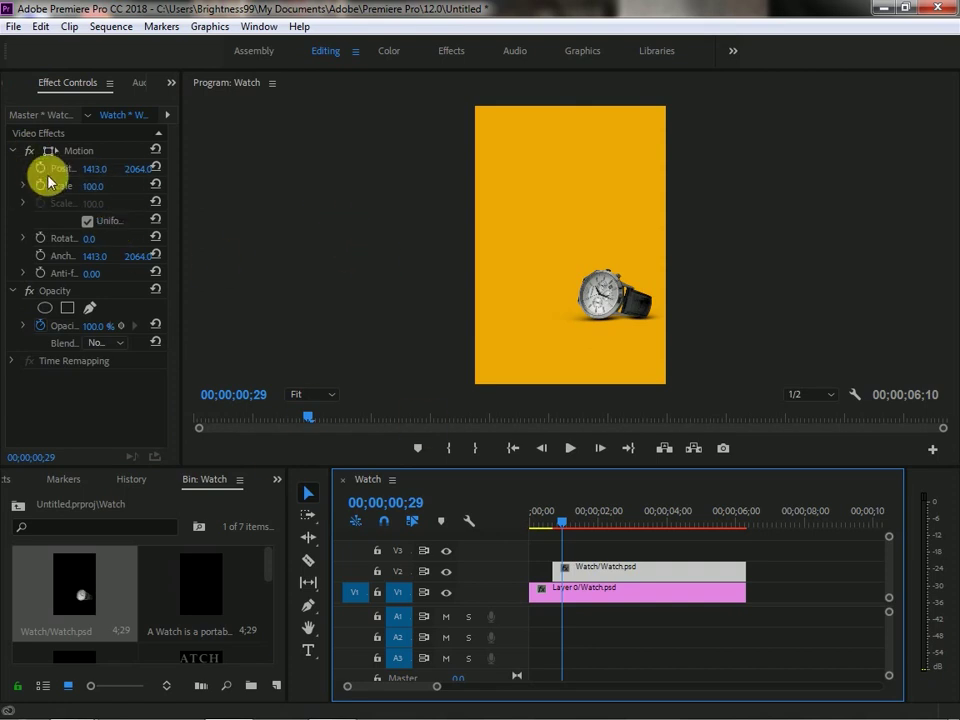
Set the watch's Position to 1439, -1126, keeping Scale at 100.
mouse_move(100, 172)
left_mouse_down()
mouse_move(400, 172)
mouse_move(145, 172)
left_mouse_up()
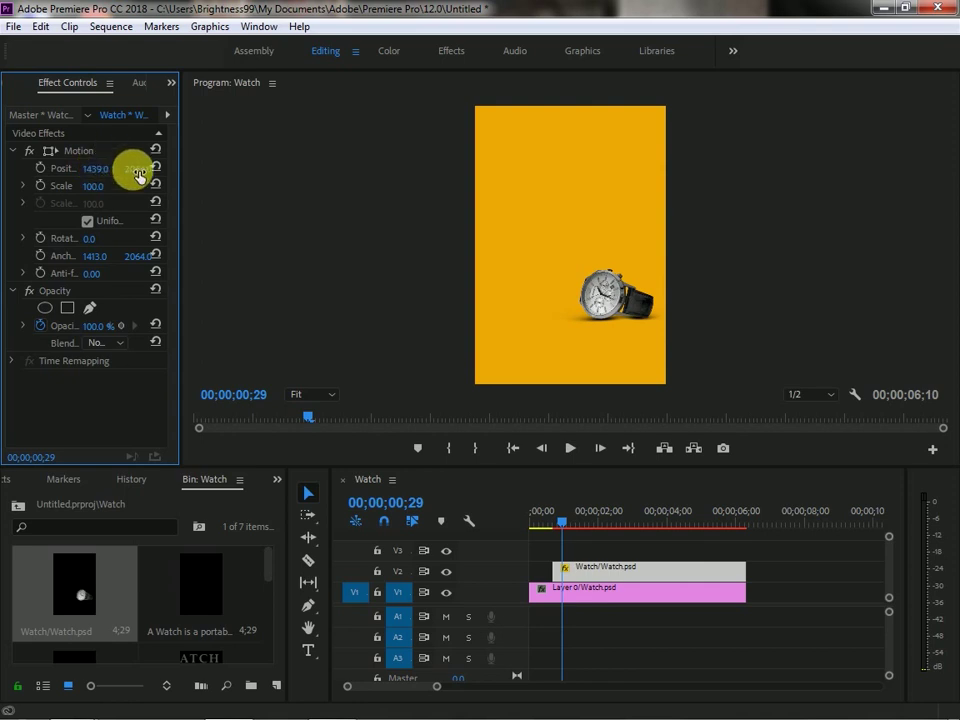
mouse_move(92, 186)
left_mouse_down()
mouse_move(132, 186)
mouse_move(83, 186)
mouse_move(95, 186)
left_mouse_up()
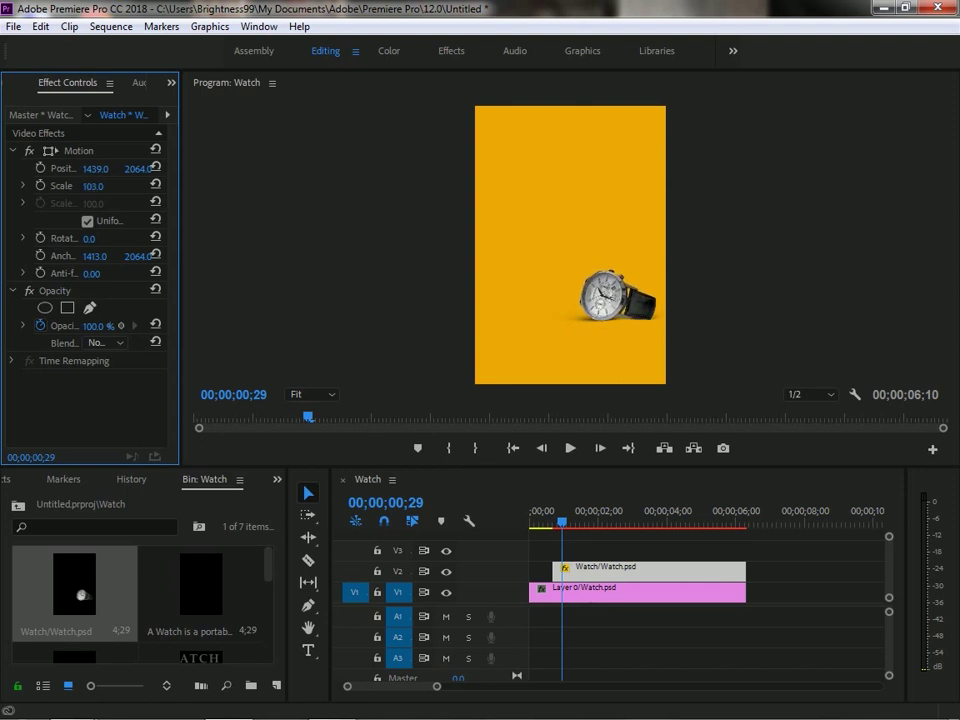
left_click_drag(95, 186, 92, 186)
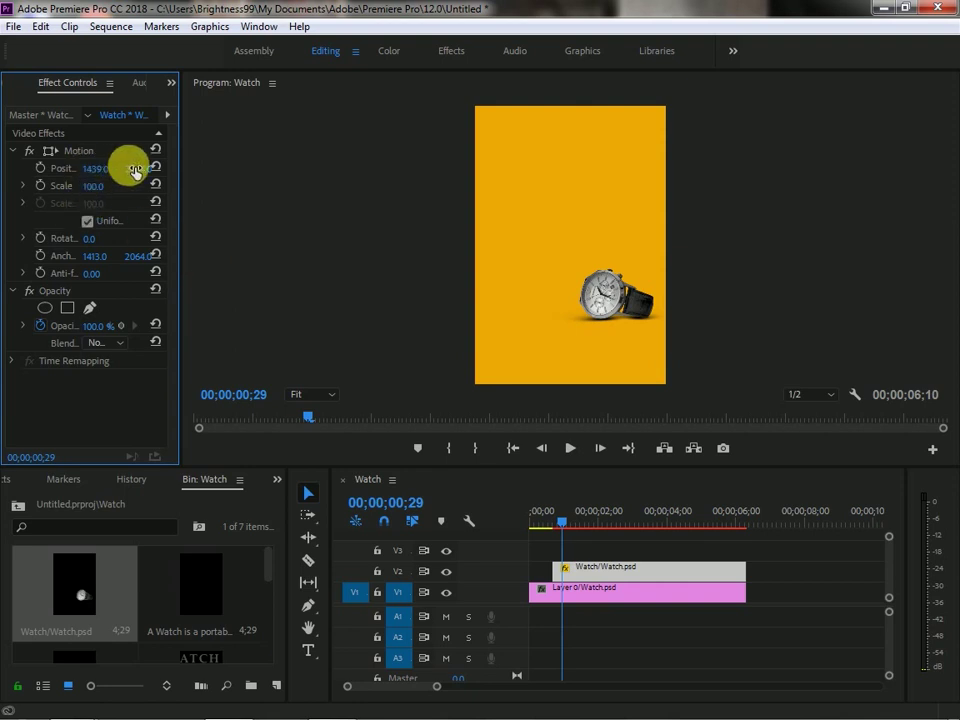
left_click_drag(138, 169, 241, 170)
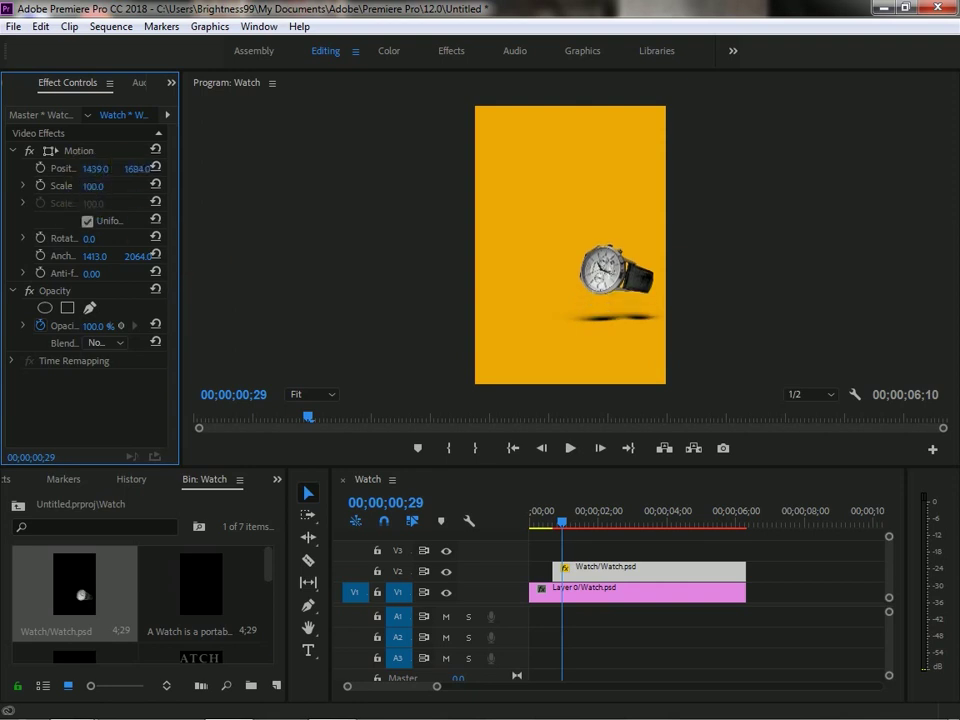
mouse_move(231, 165)
left_mouse_down()
mouse_move(139, 169)
mouse_move(139, 186)
mouse_move(133, 167)
mouse_move(147, 174)
mouse_move(101, 167)
left_mouse_up()
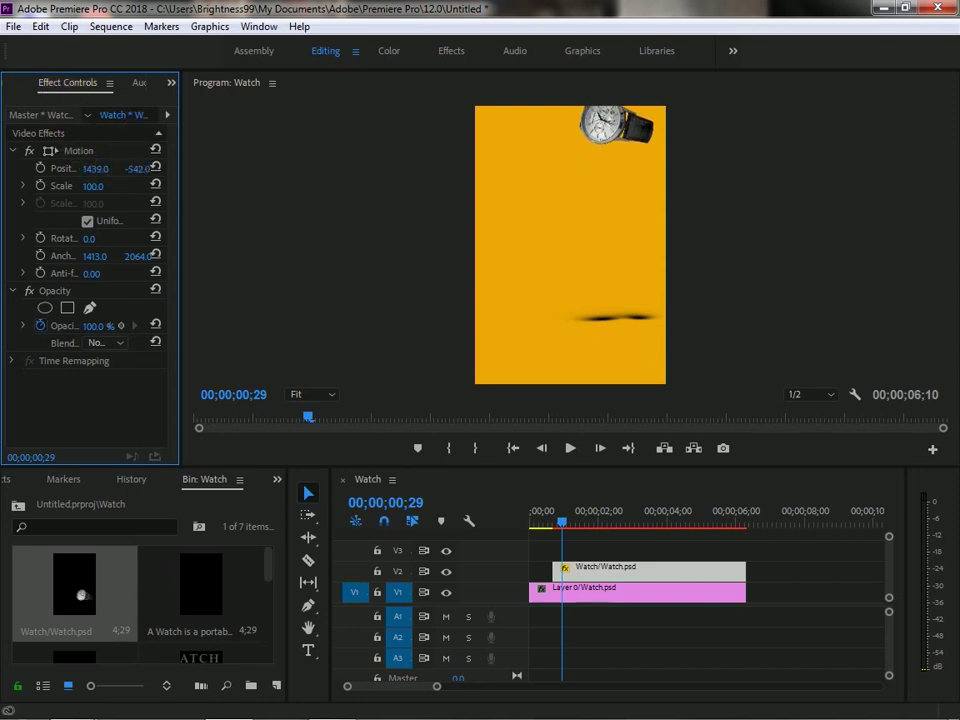
left_click_drag(137, 169, 120, 169)
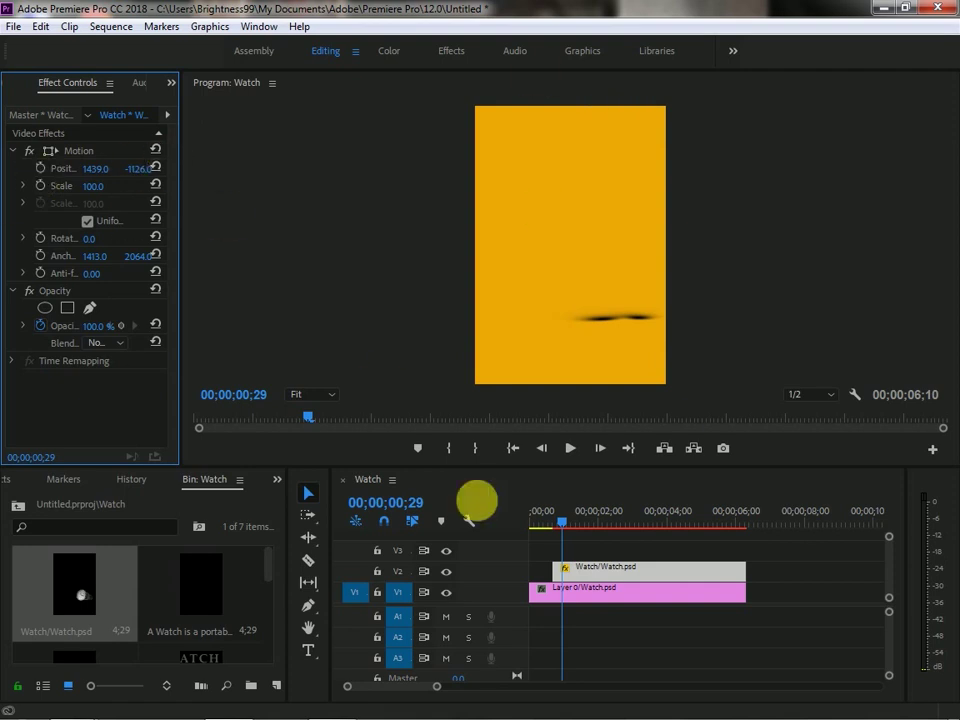
left_click_drag(561, 521, 550, 523)
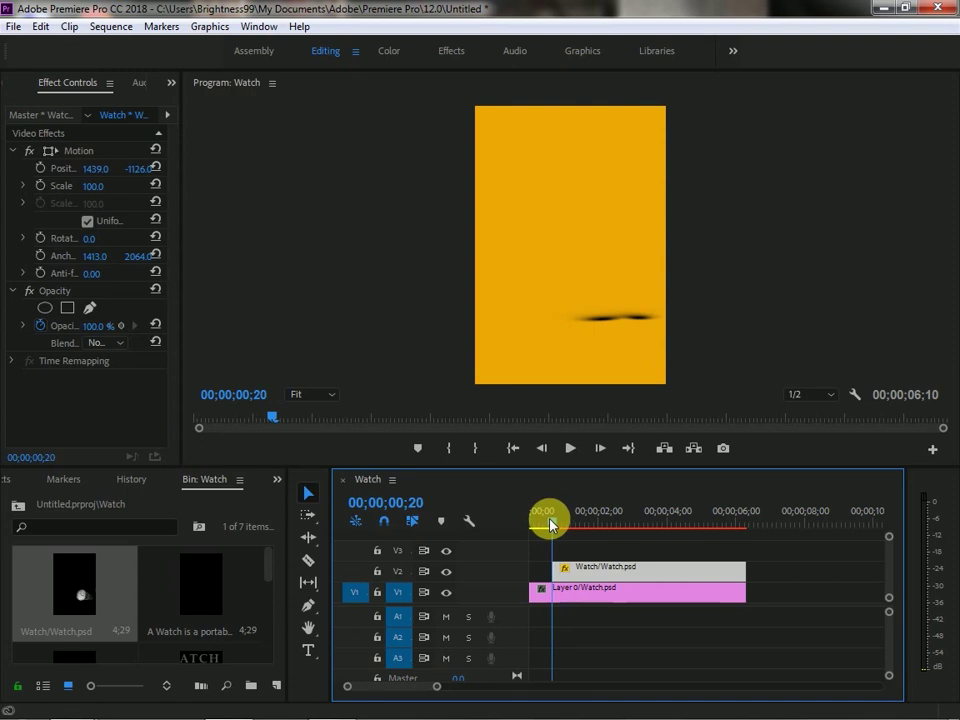
Keyframe the watch's Position to drop from above frame to Y about 2054 at 00;00;01;09.
left_click(40, 170)
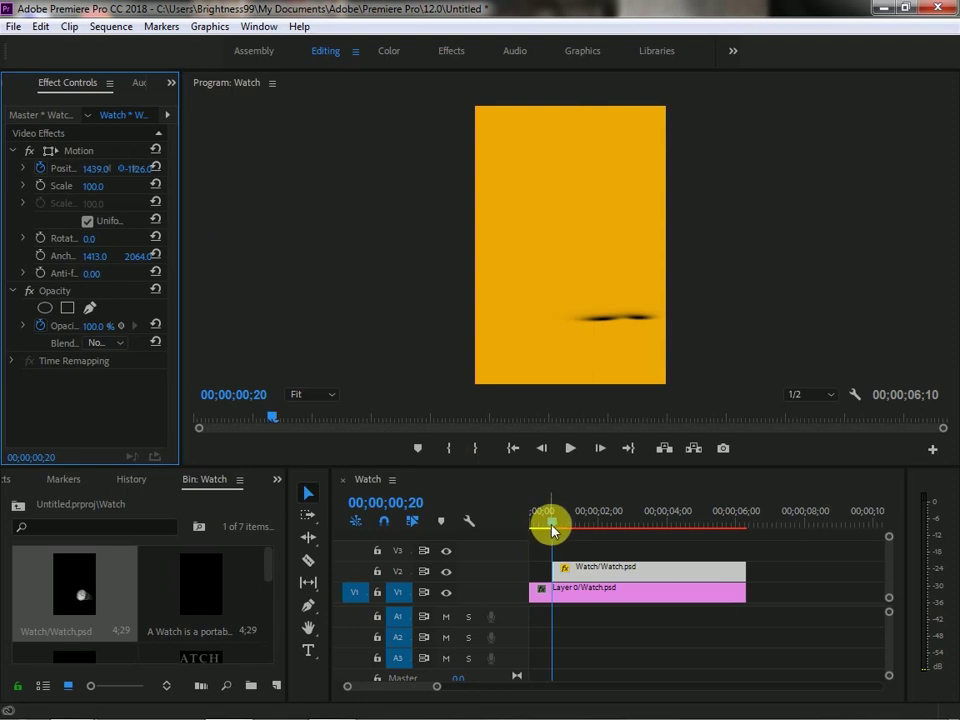
mouse_move(554, 522)
left_mouse_down()
mouse_move(586, 524)
mouse_move(574, 519)
left_mouse_up()
left_click(129, 176)
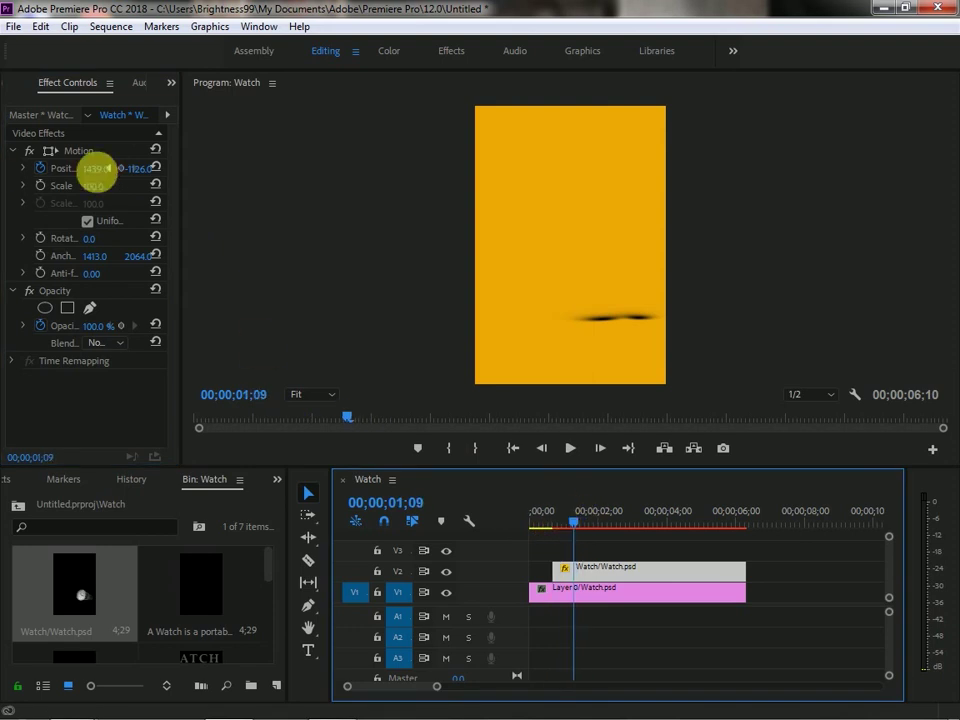
left_click_drag(132, 176, 115, 176)
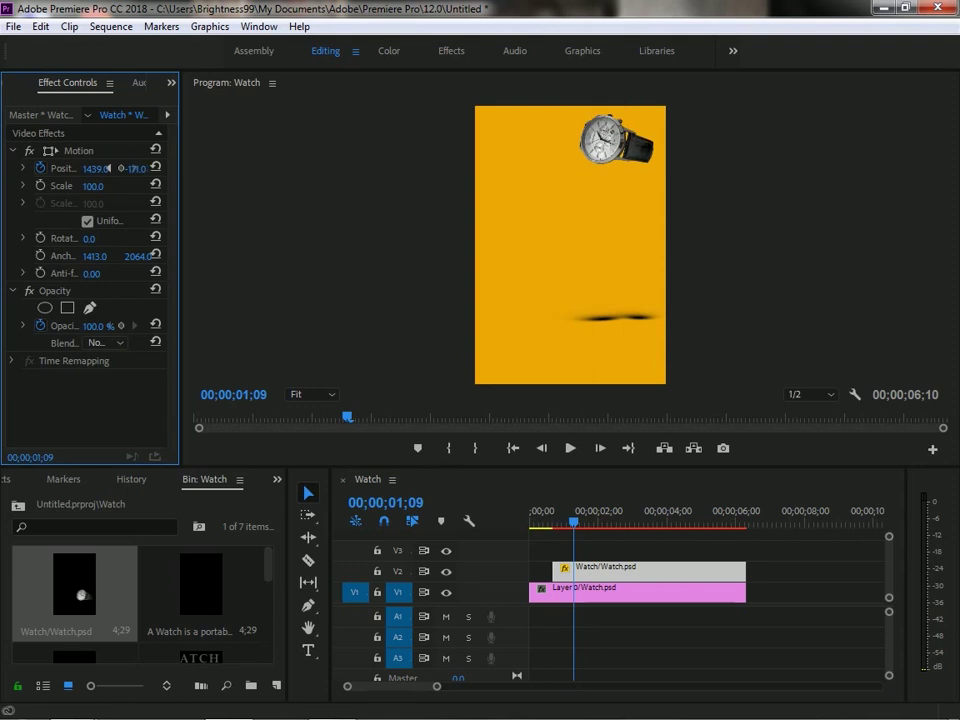
left_click_drag(115, 176, 133, 188)
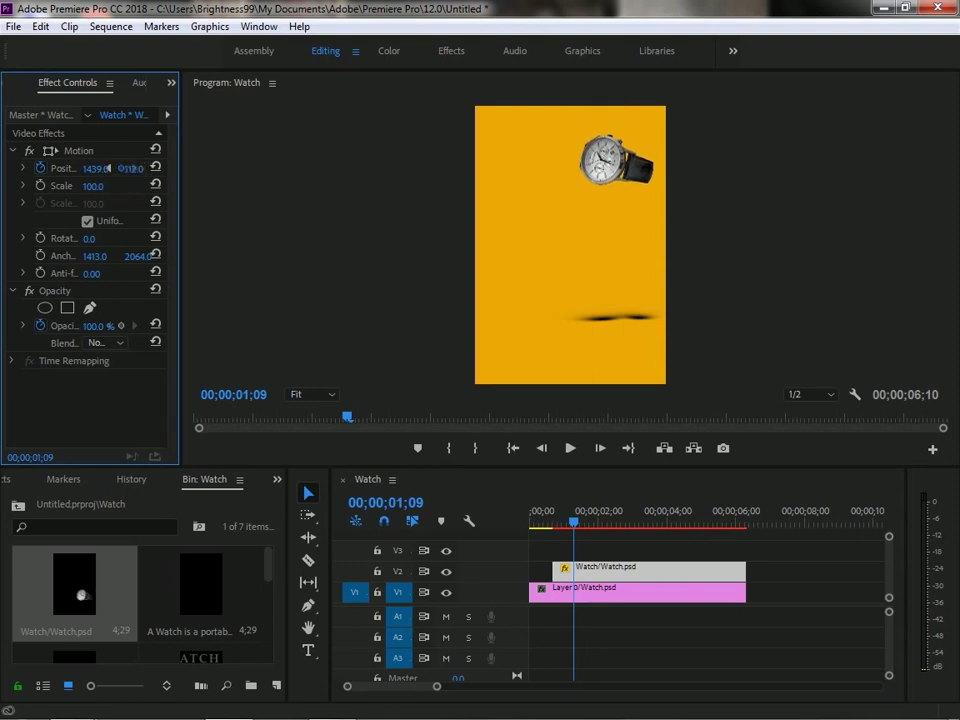
mouse_move(131, 168)
left_mouse_down()
mouse_move(95, 193)
mouse_move(57, 181)
left_mouse_up()
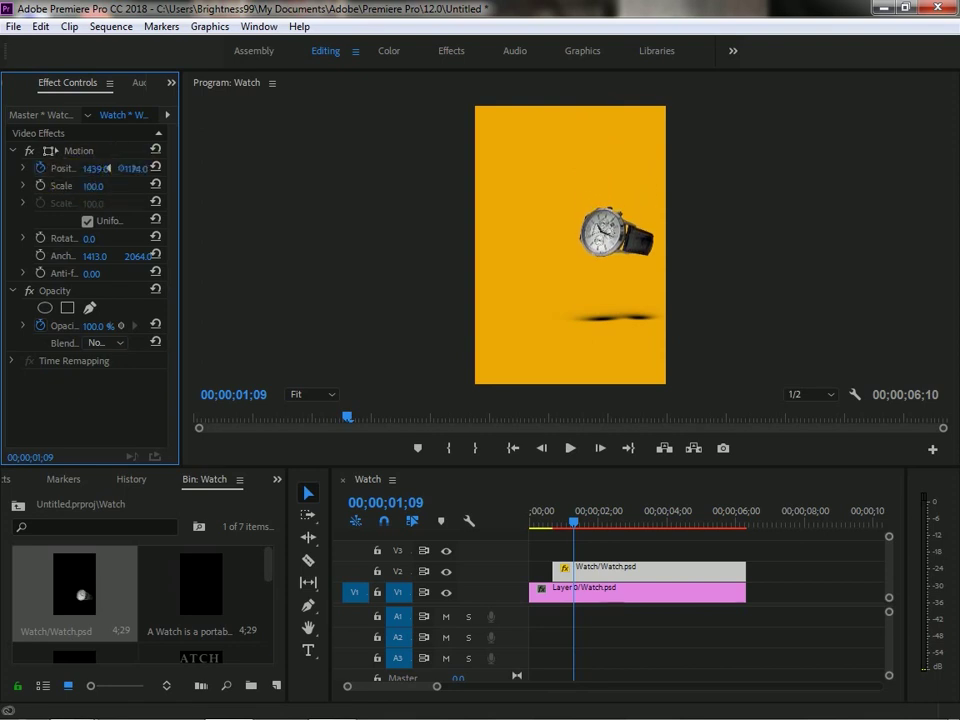
mouse_move(120, 168)
left_mouse_down()
mouse_move(138, 178)
mouse_move(121, 168)
left_mouse_up()
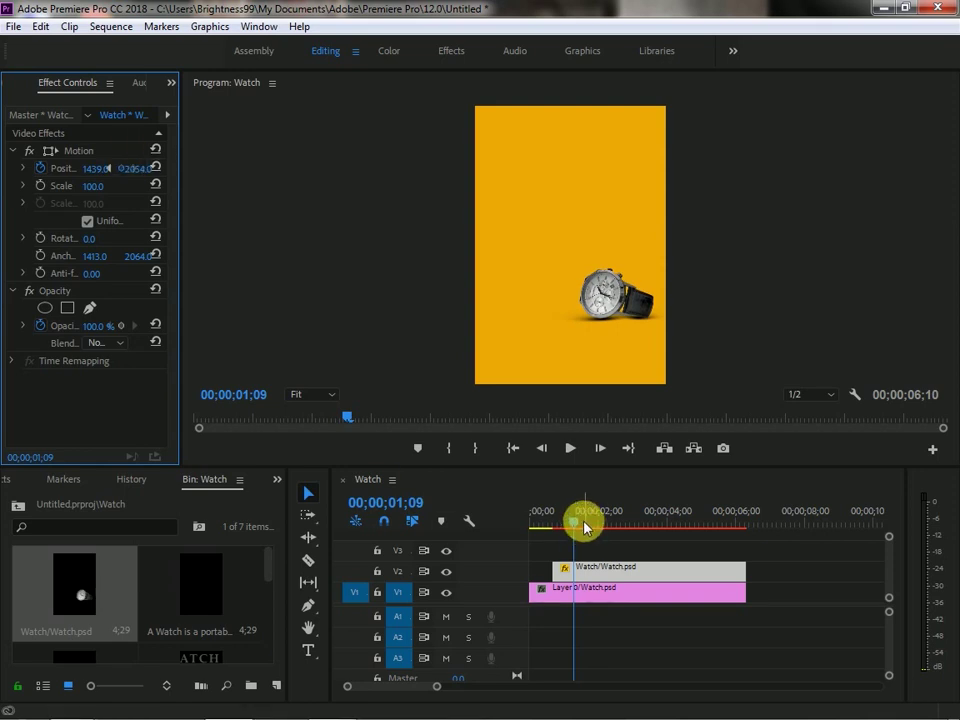
left_click_drag(581, 521, 521, 522)
Play back and scrub through the watch drop animation from the start.
left_click(809, 644)
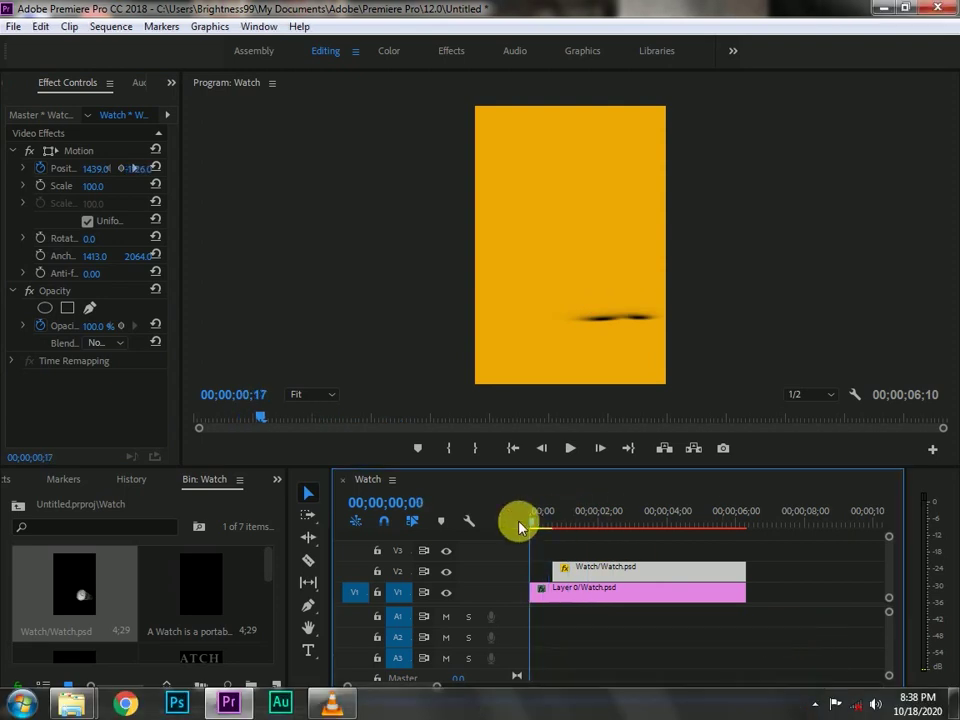
key("space")
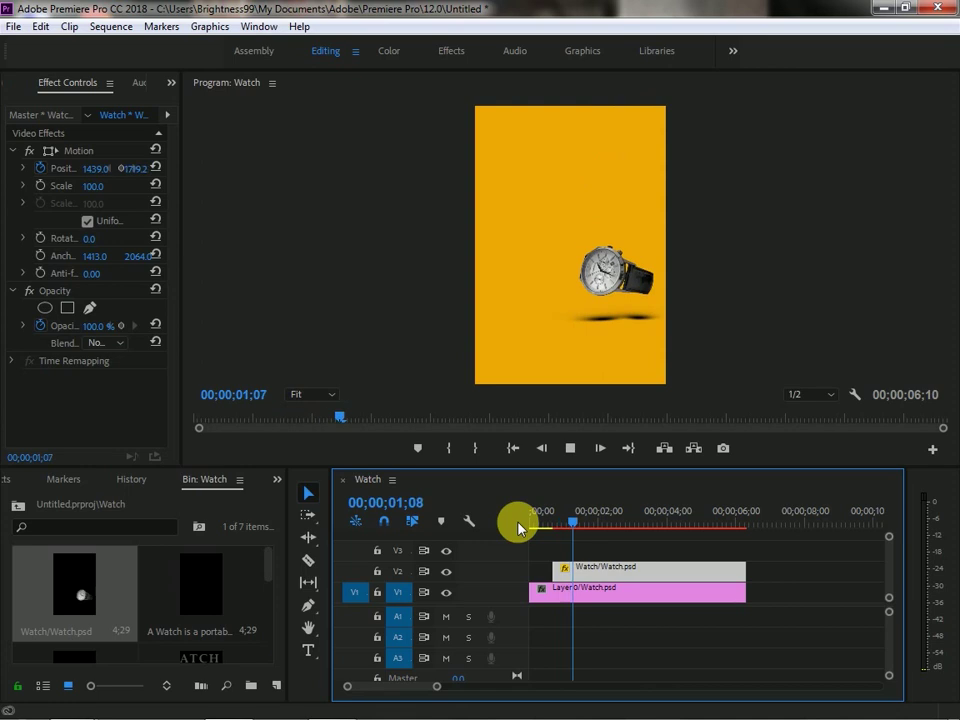
key("space")
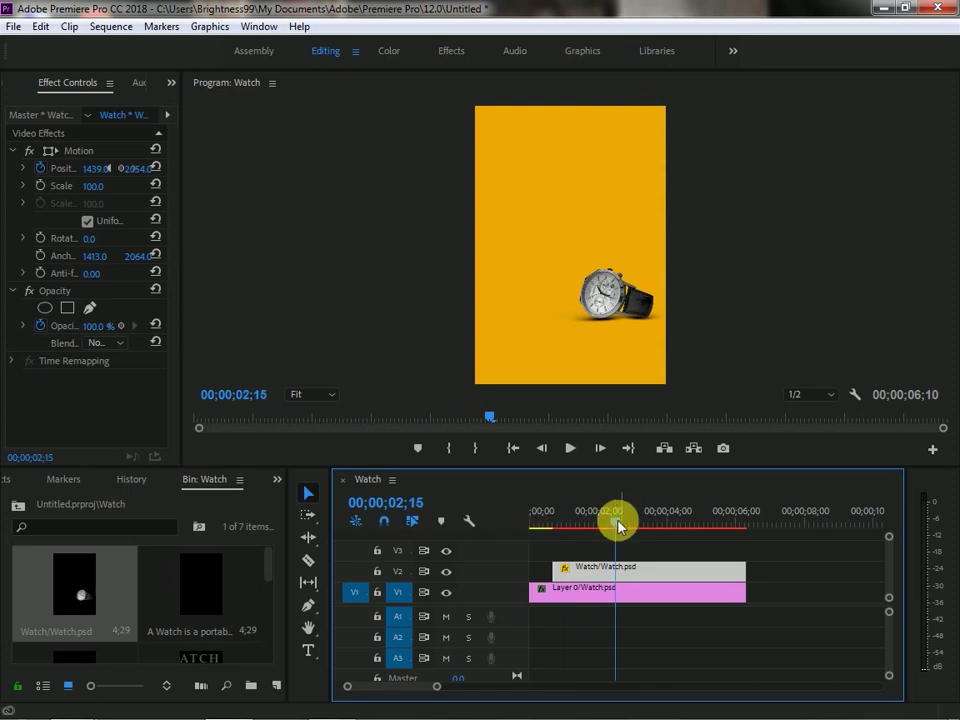
left_click_drag(553, 524, 579, 523)
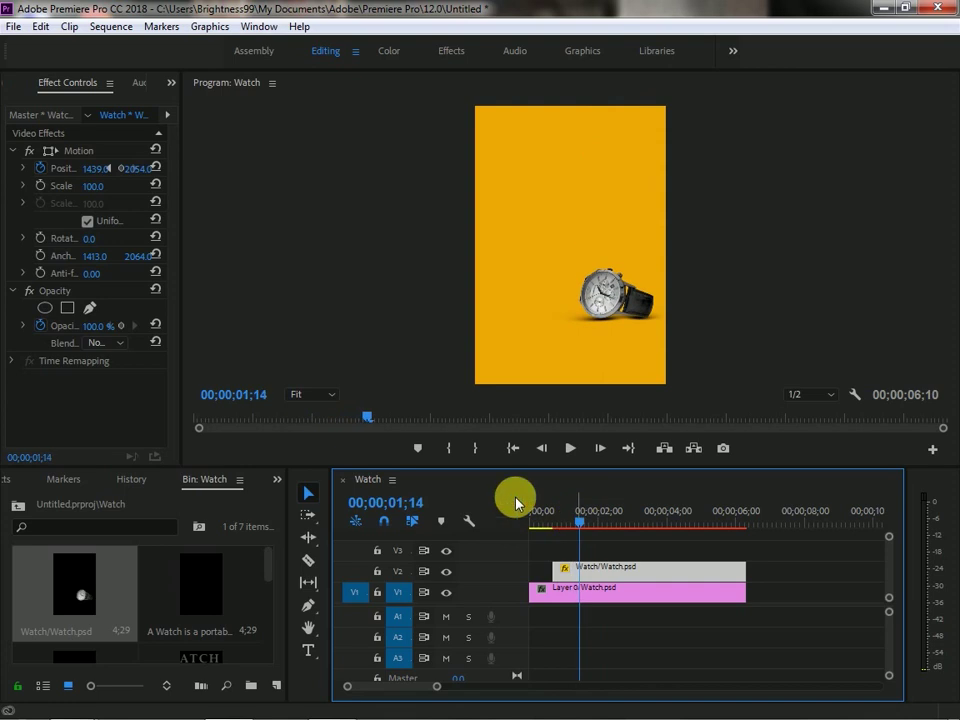
Widen the Effect Controls panel so its property names are readable.
left_click(167, 117)
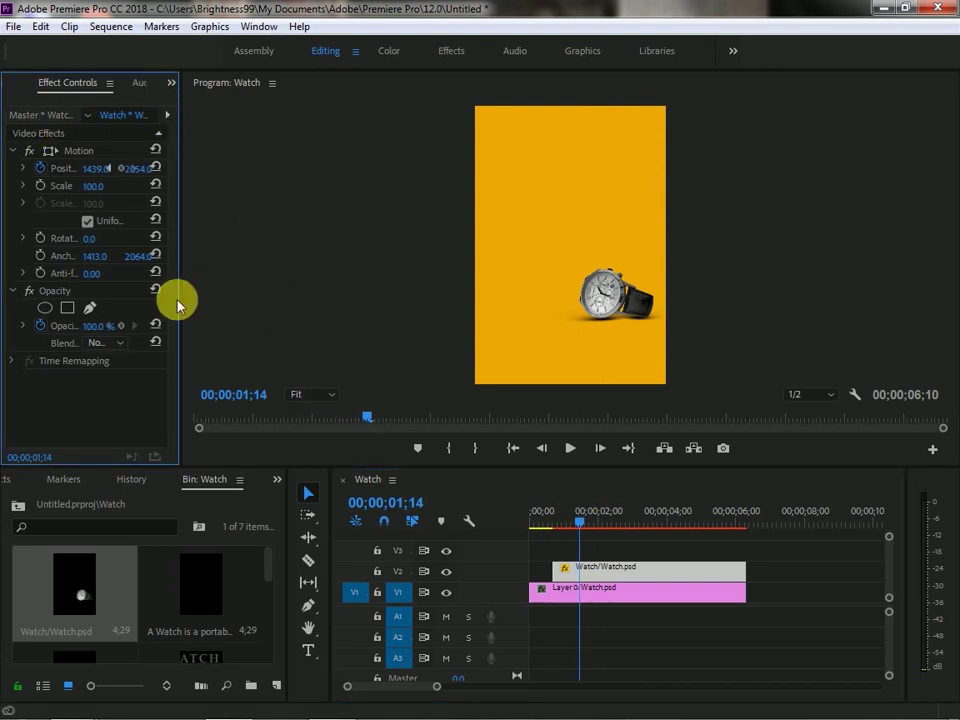
left_click_drag(187, 306, 228, 300)
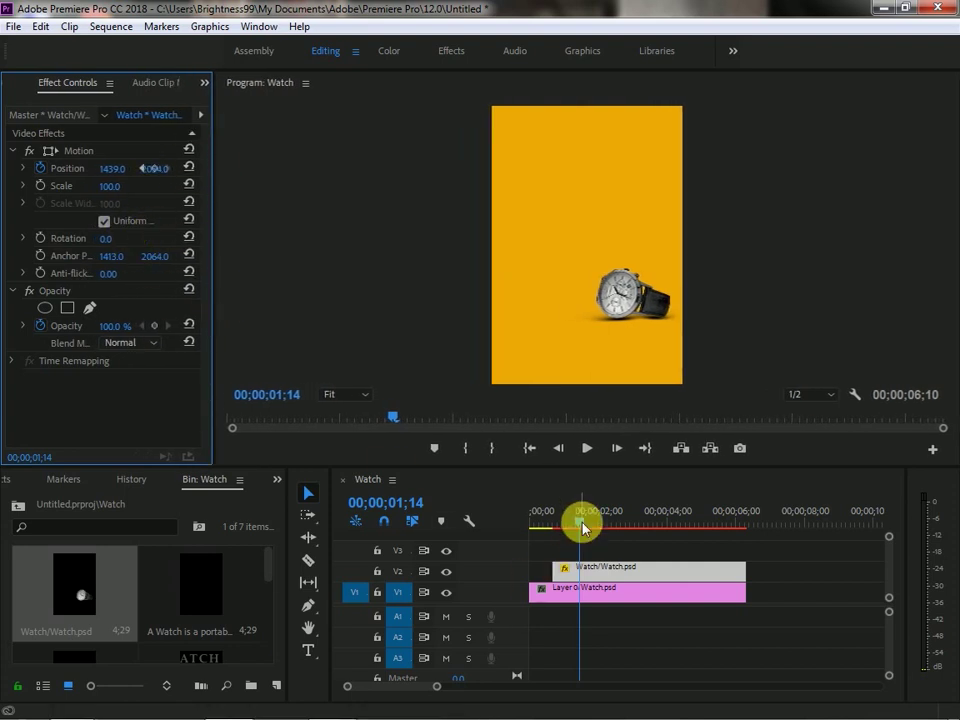
mouse_move(583, 527)
left_mouse_down()
mouse_move(544, 523)
mouse_move(590, 526)
left_mouse_up()
Place the WATCH/Watch.psd clip on track V3 starting around 01;22.
scroll(264, 615, "down", 2)
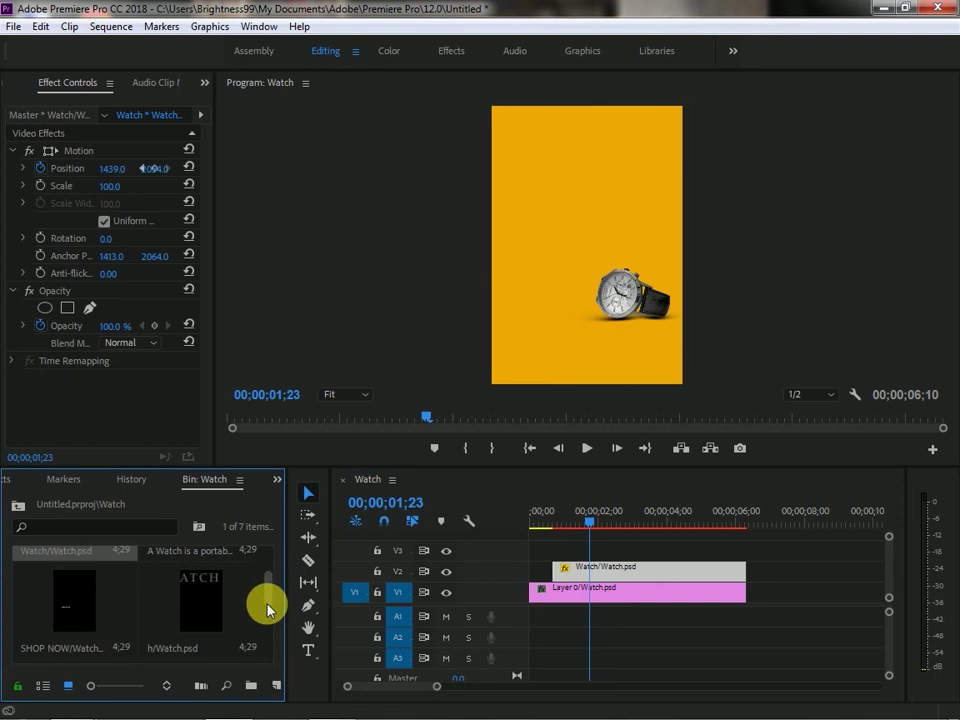
scroll(261, 606, "down", 2)
scroll(266, 630, "down", 2)
scroll(264, 630, "down", 2)
scroll(266, 622, "down", 1)
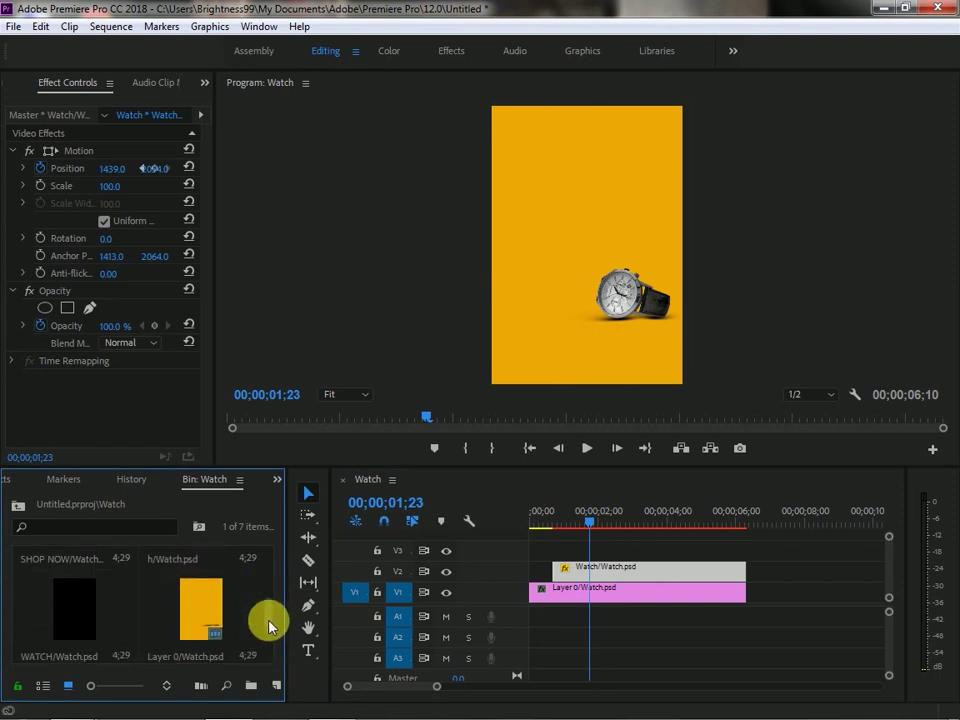
mouse_move(88, 632)
left_mouse_down()
mouse_move(580, 566)
mouse_move(596, 549)
mouse_move(553, 528)
mouse_move(587, 521)
mouse_move(622, 552)
mouse_move(598, 549)
mouse_move(590, 528)
left_mouse_up()
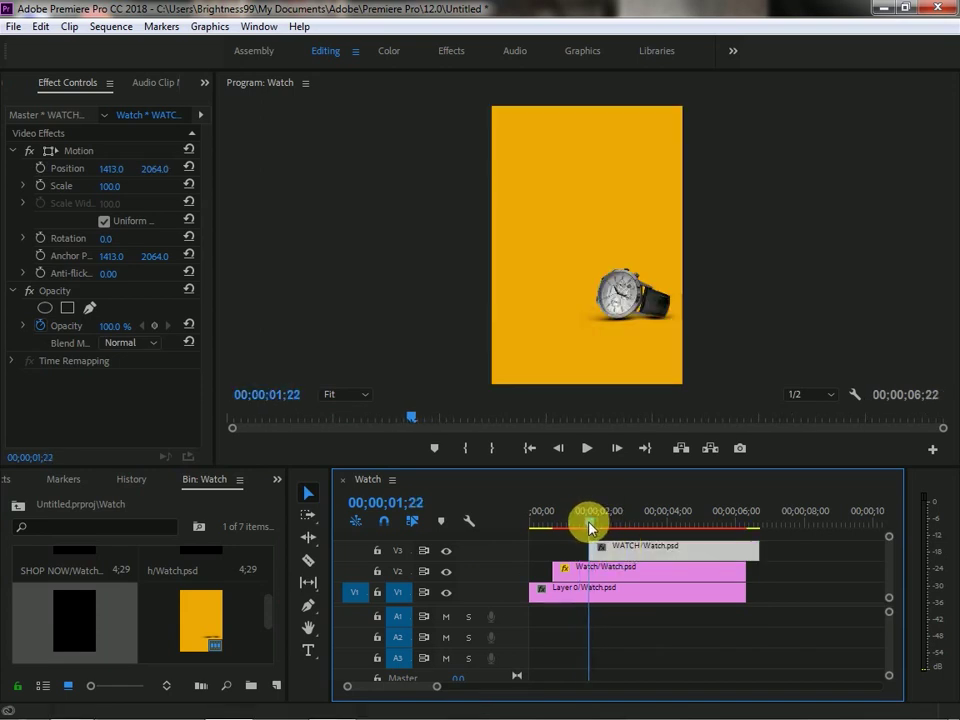
Trim the WATCH title to end at 06;10 and set its Position X to -498.
left_click_drag(757, 551, 746, 551)
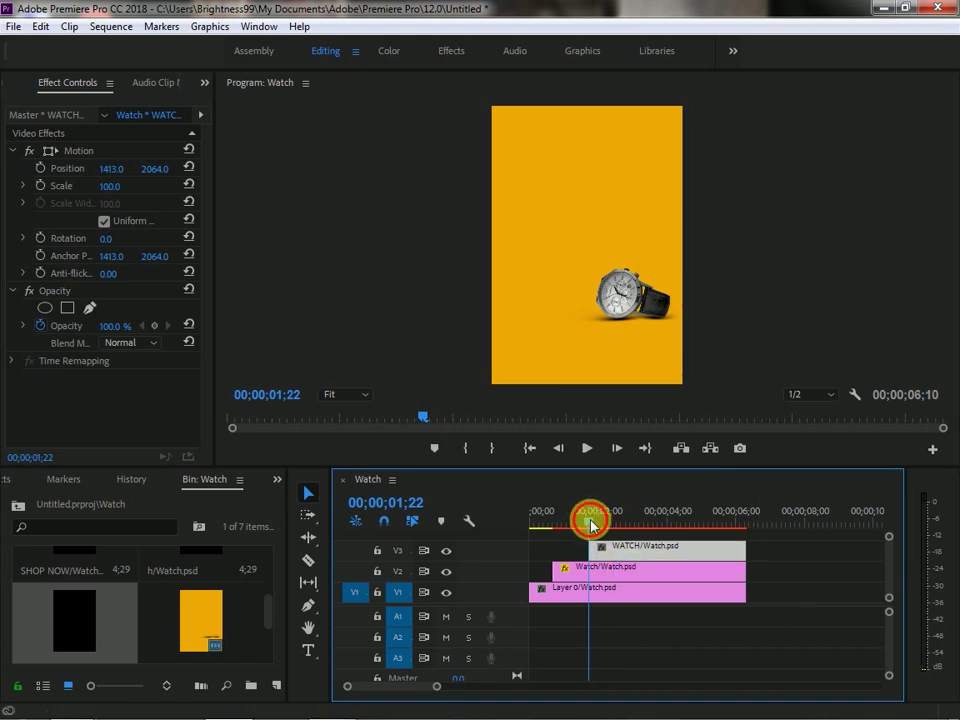
mouse_move(590, 524)
left_mouse_down()
mouse_move(591, 534)
mouse_move(598, 521)
left_mouse_up()
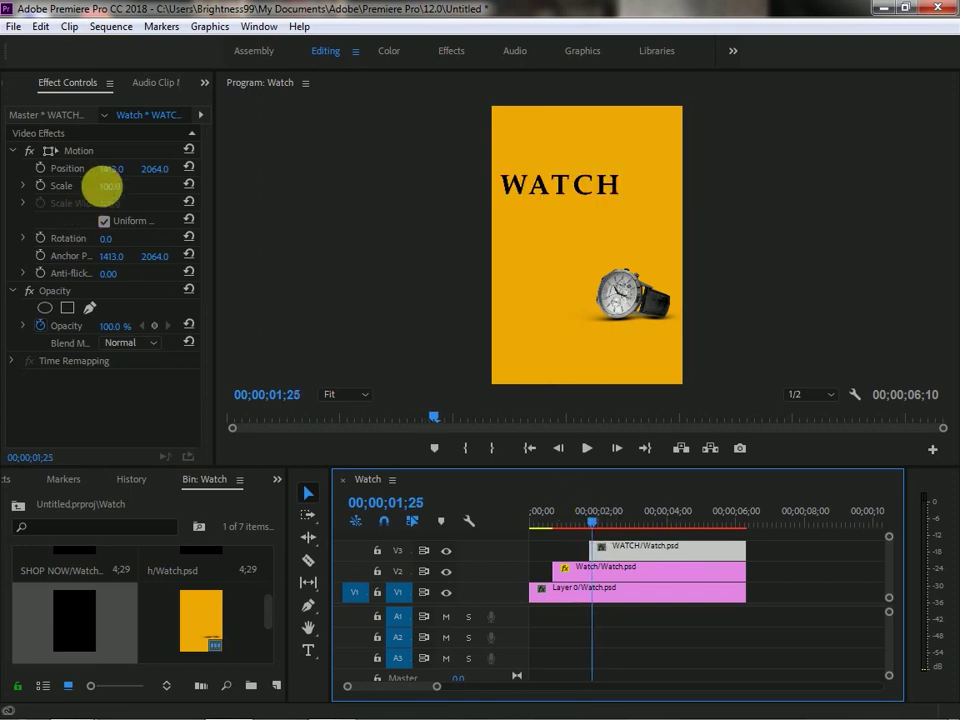
left_click_drag(124, 170, 80, 170)
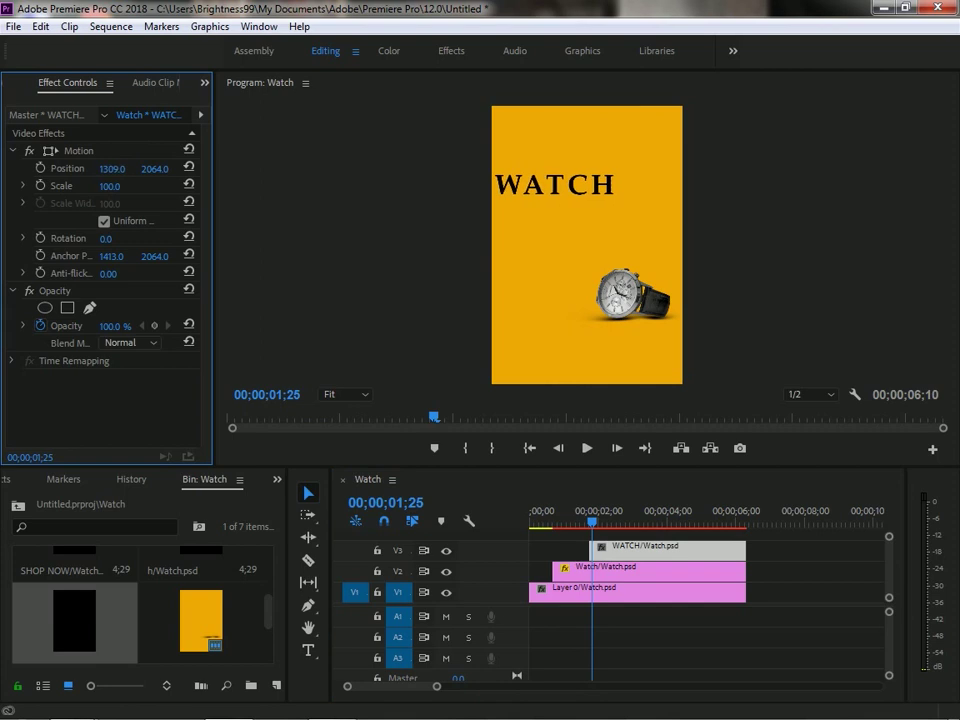
left_click_drag(186, 170, 210, 205)
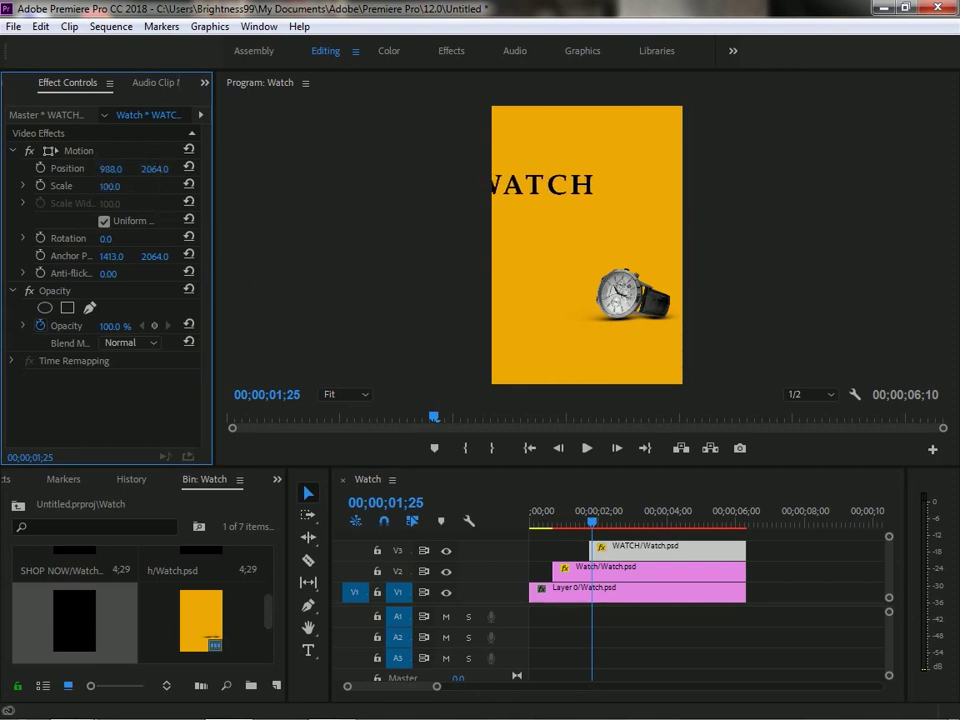
mouse_move(150, 175)
left_mouse_down()
mouse_move(70, 169)
mouse_move(114, 180)
mouse_move(90, 169)
left_mouse_up()
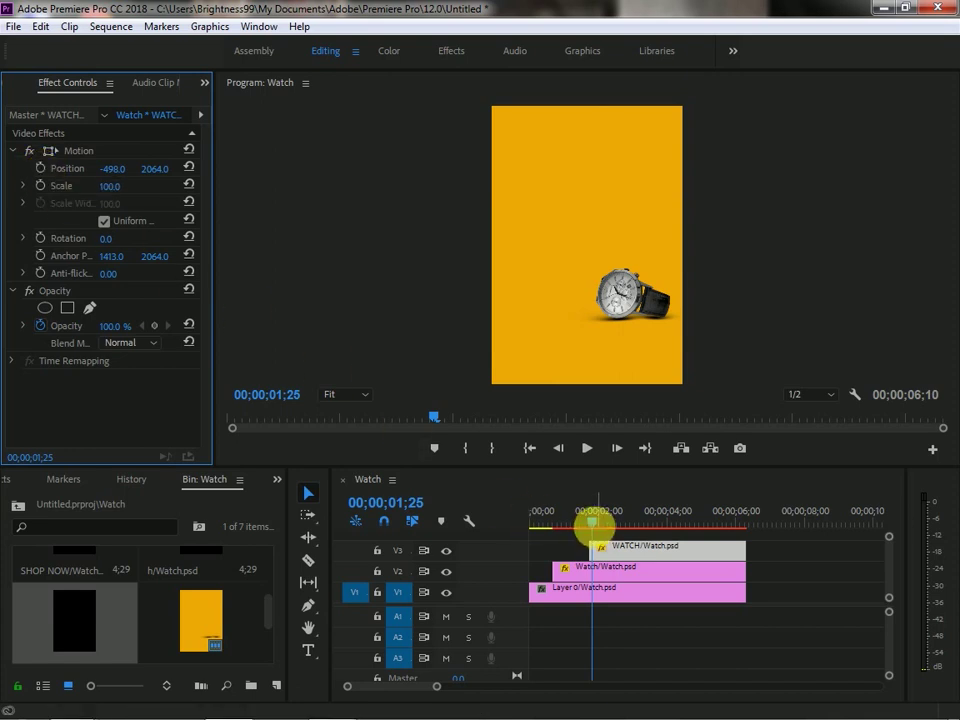
left_click_drag(594, 530, 599, 522)
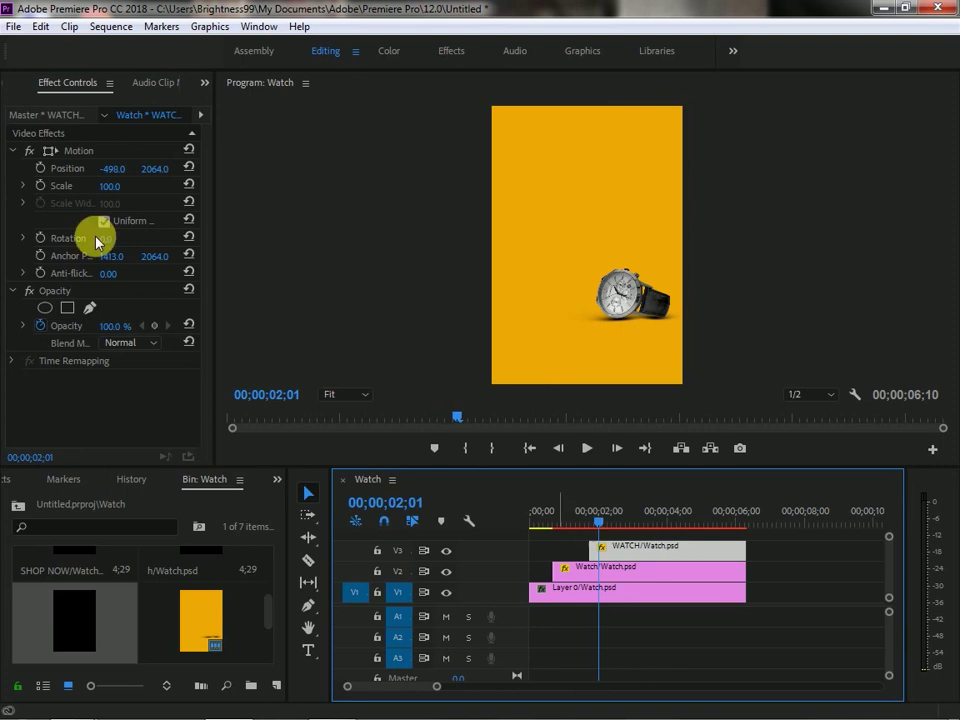
Keyframe the WATCH title's Position from off-frame left at 02;01 to X 1438 at 02;04.
left_click(40, 169)
left_click(112, 169)
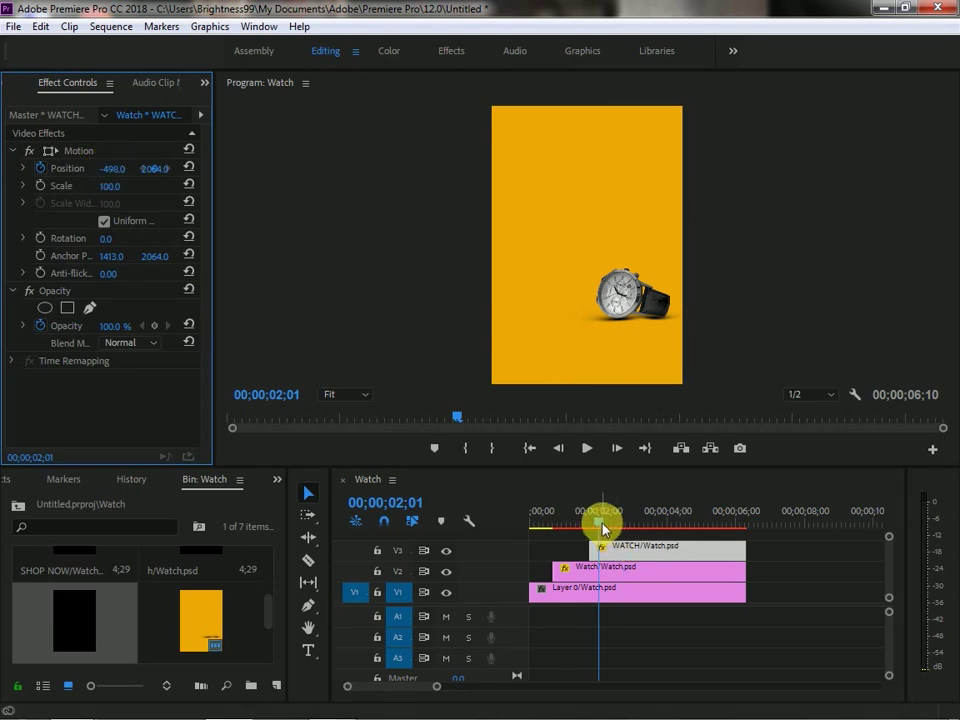
left_click_drag(602, 524, 605, 523)
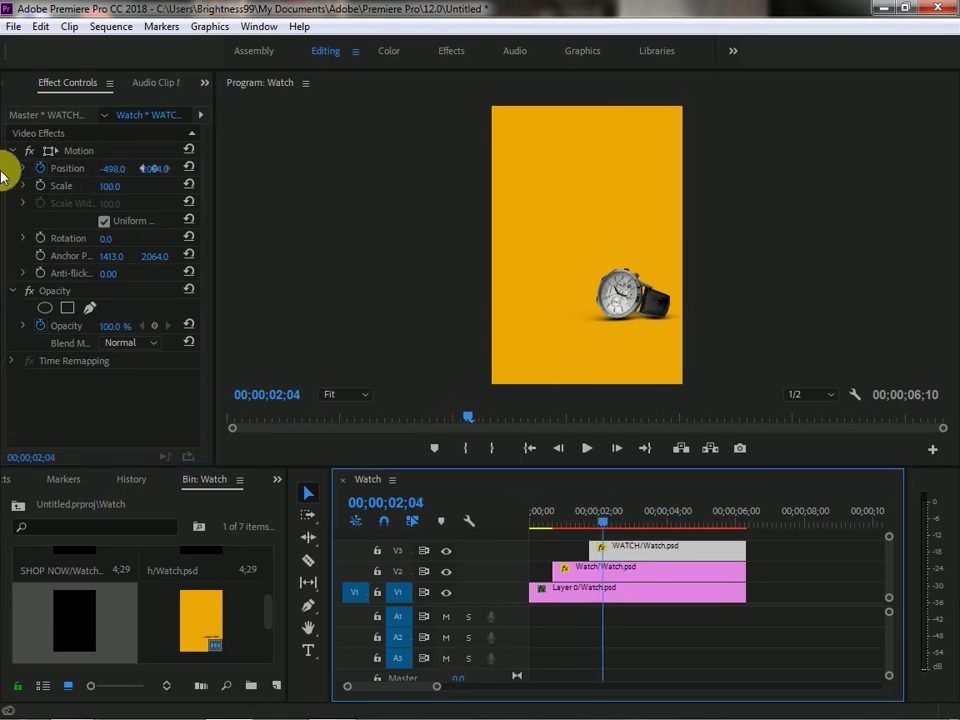
left_click_drag(110, 172, 126, 172)
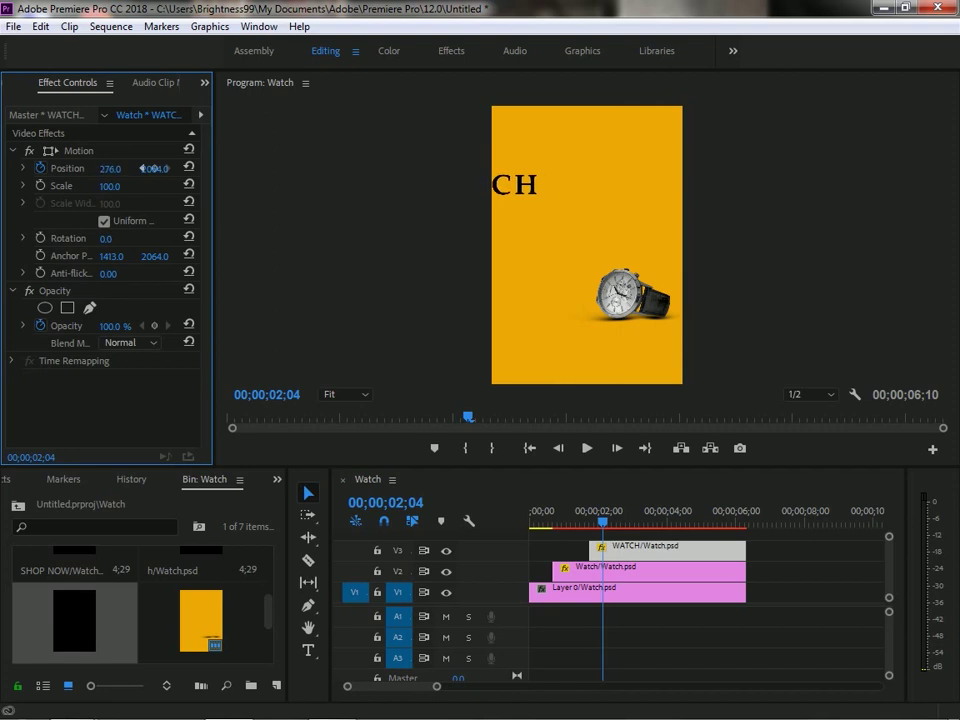
mouse_move(111, 168)
left_mouse_down()
mouse_move(160, 168)
mouse_move(148, 168)
left_mouse_up()
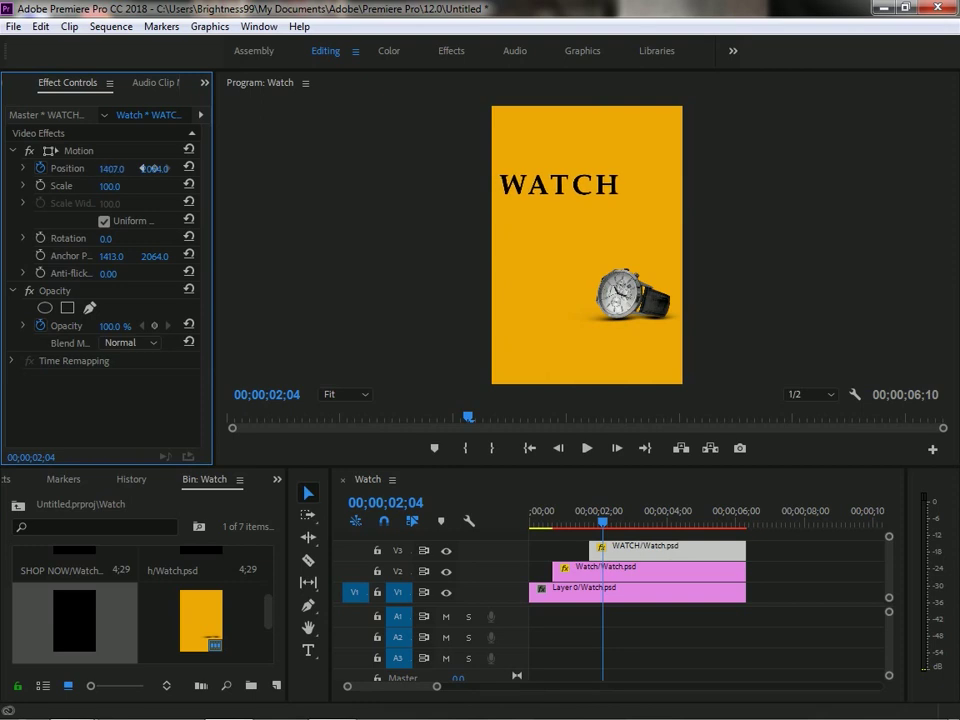
left_click_drag(145, 168, 146, 168)
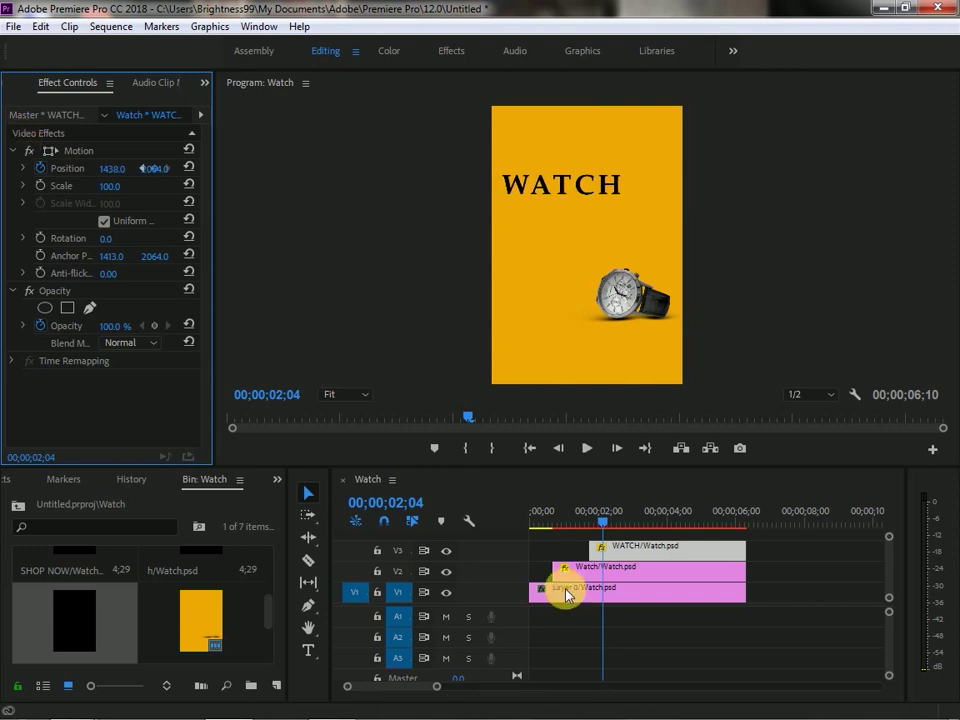
Scrub and play the timeline to preview the WATCH title sliding in.
mouse_move(602, 521)
left_mouse_down()
mouse_move(622, 537)
mouse_move(621, 551)
mouse_move(580, 556)
mouse_move(610, 560)
left_mouse_up()
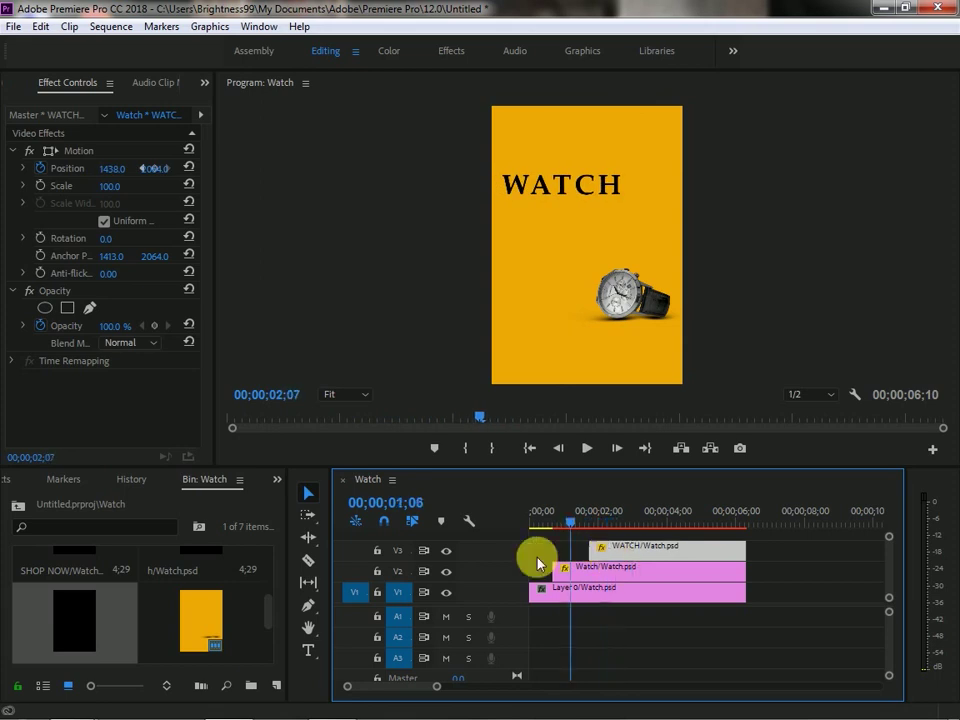
left_click_drag(615, 562, 520, 565)
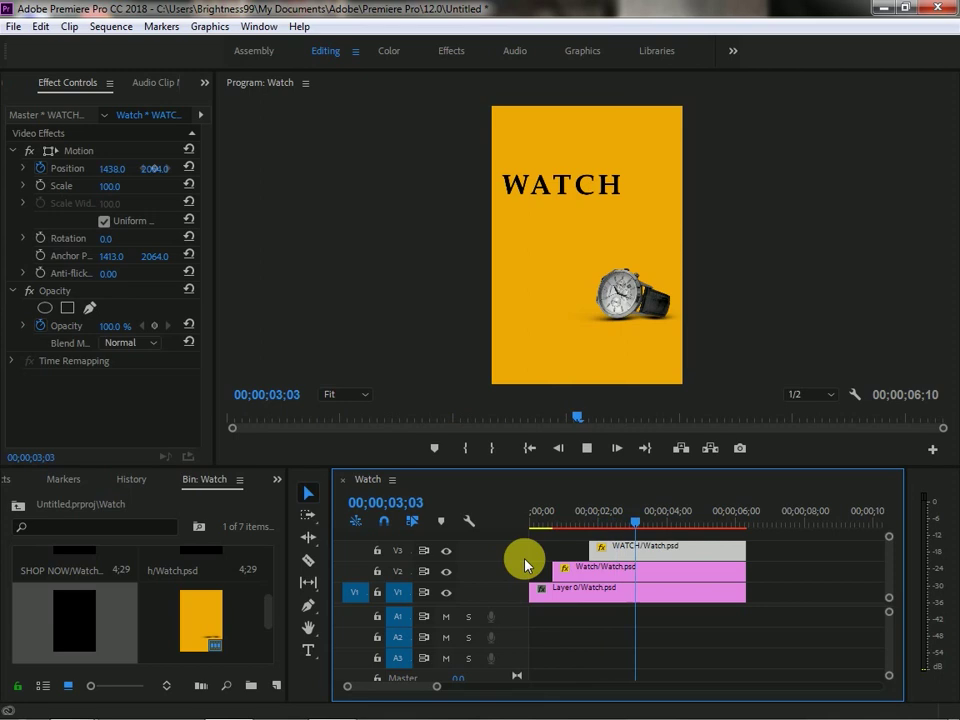
key("space")
mouse_move(636, 522)
left_mouse_down()
mouse_move(547, 527)
mouse_move(607, 522)
left_mouse_up()
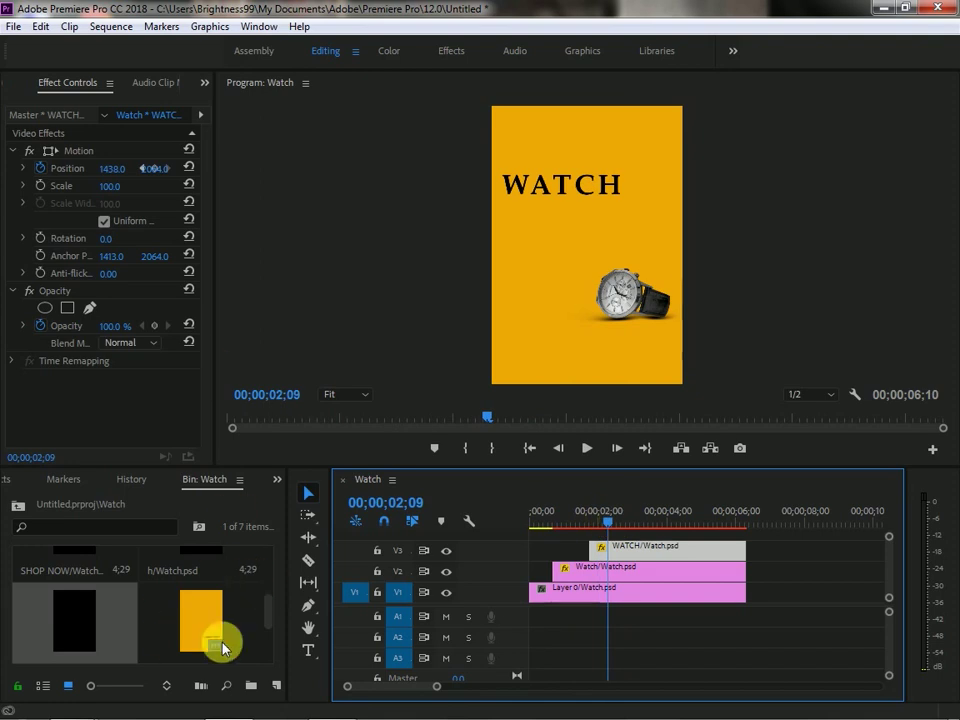
Drag the 'A Watch is a portable…' clip from the Watch bin onto a new V4 track.
scroll(261, 605, "up", 3)
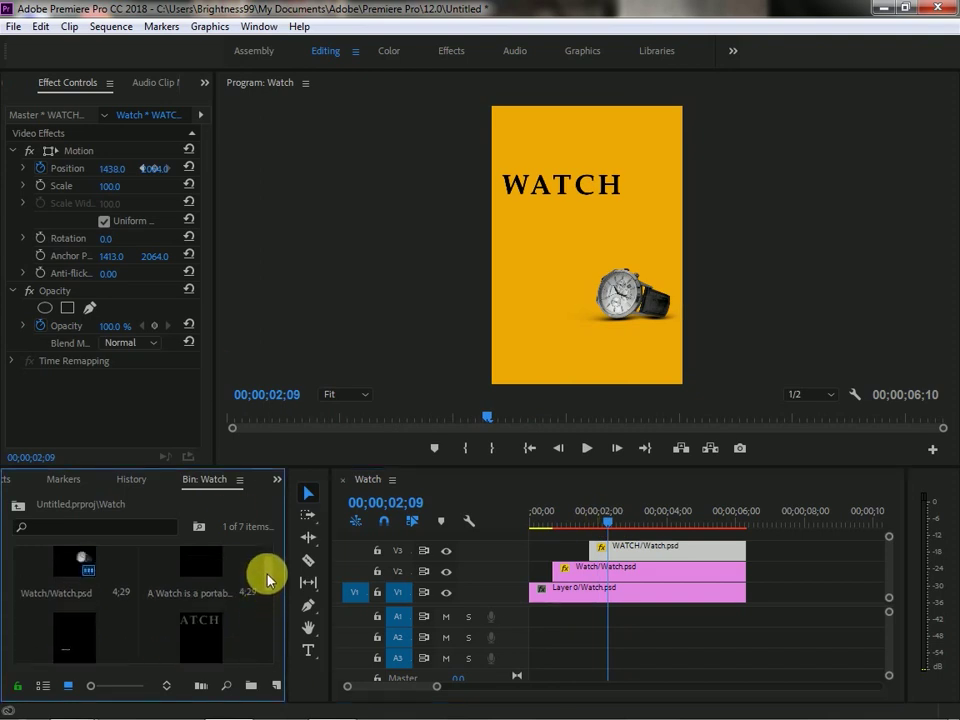
scroll(268, 578, "up", 2)
scroll(268, 610, "down", 3)
scroll(268, 630, "down", 2)
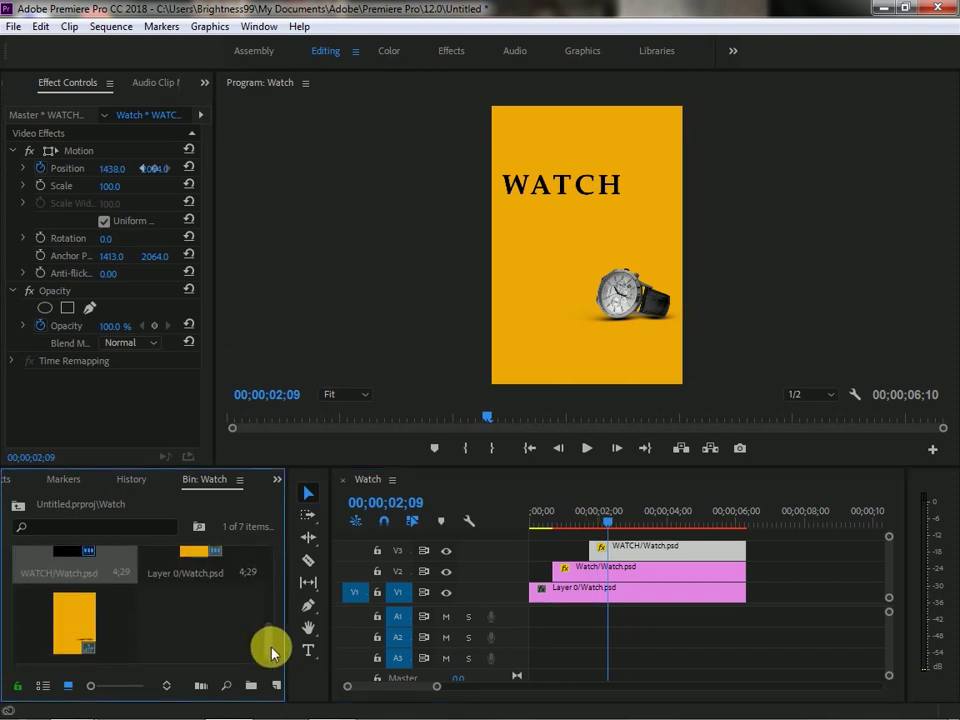
scroll(266, 615, "up", 2)
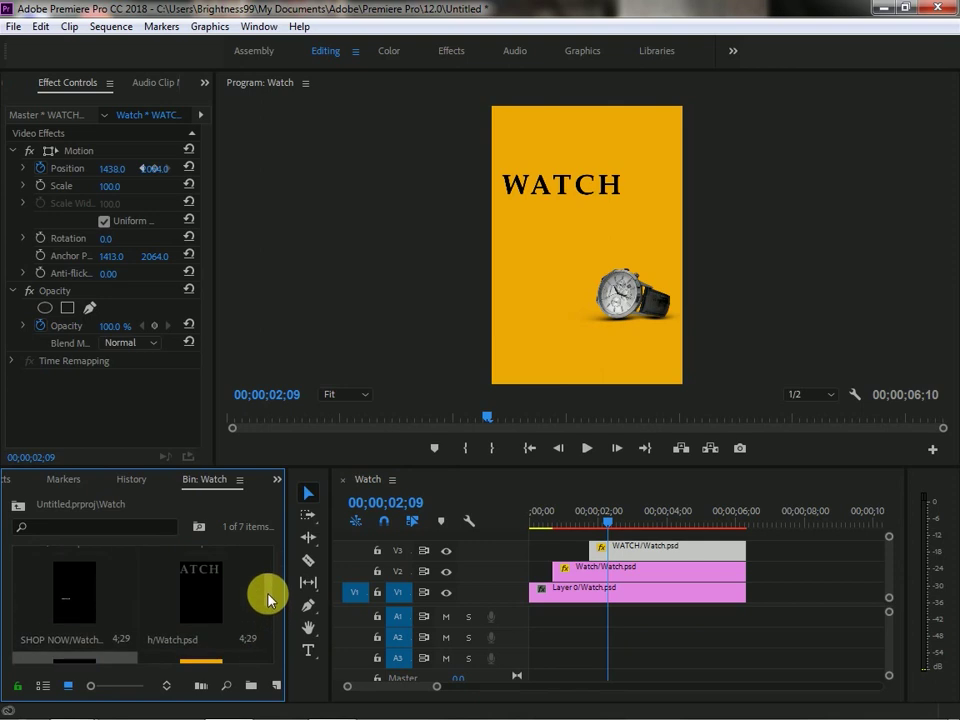
scroll(266, 585, "up", 2)
scroll(268, 578, "up", 1)
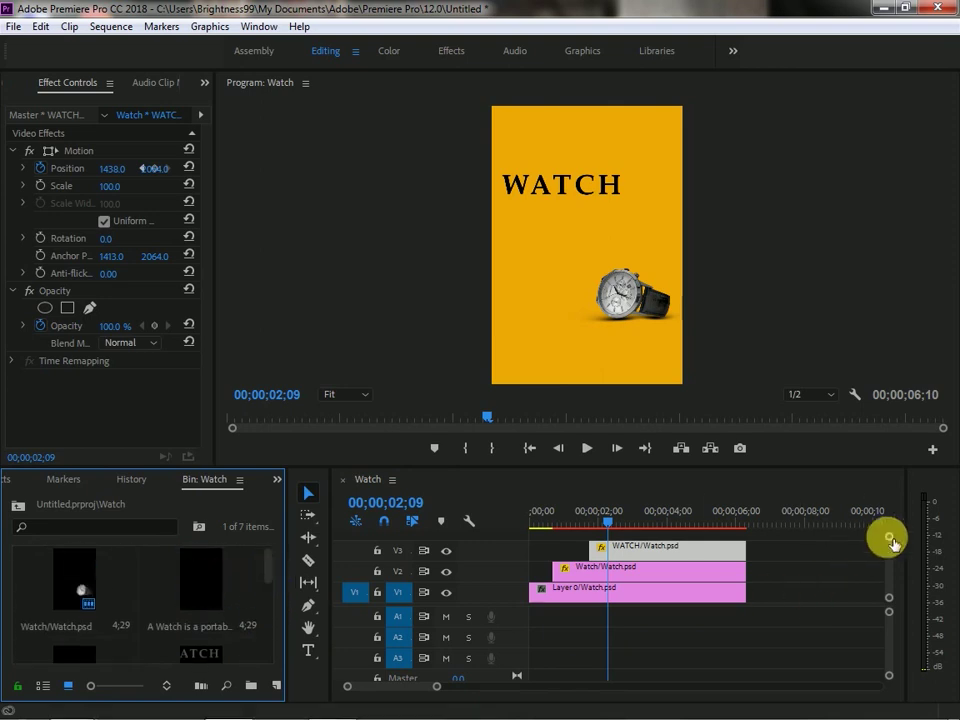
left_click_drag(891, 539, 891, 535)
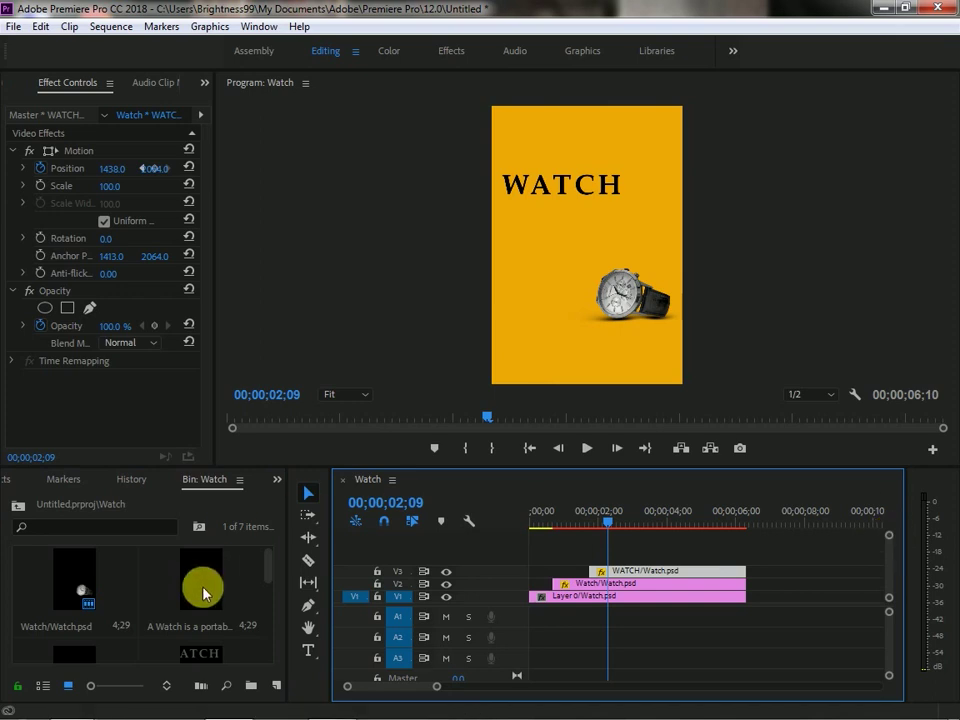
mouse_move(204, 594)
left_mouse_down()
mouse_move(607, 567)
mouse_move(588, 522)
mouse_move(619, 531)
mouse_move(594, 534)
mouse_move(615, 530)
mouse_move(626, 541)
left_mouse_up()
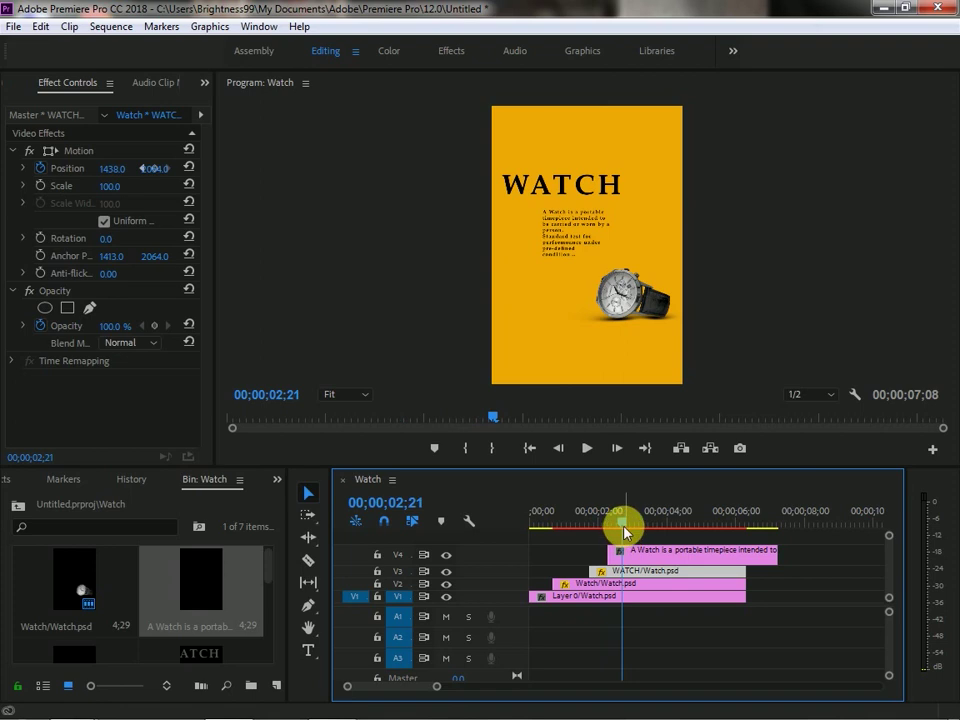
Shift the description clip slightly later, then select it at 02;16.
mouse_move(624, 531)
left_mouse_down()
mouse_move(585, 523)
mouse_move(613, 533)
mouse_move(614, 556)
mouse_move(626, 565)
left_mouse_up()
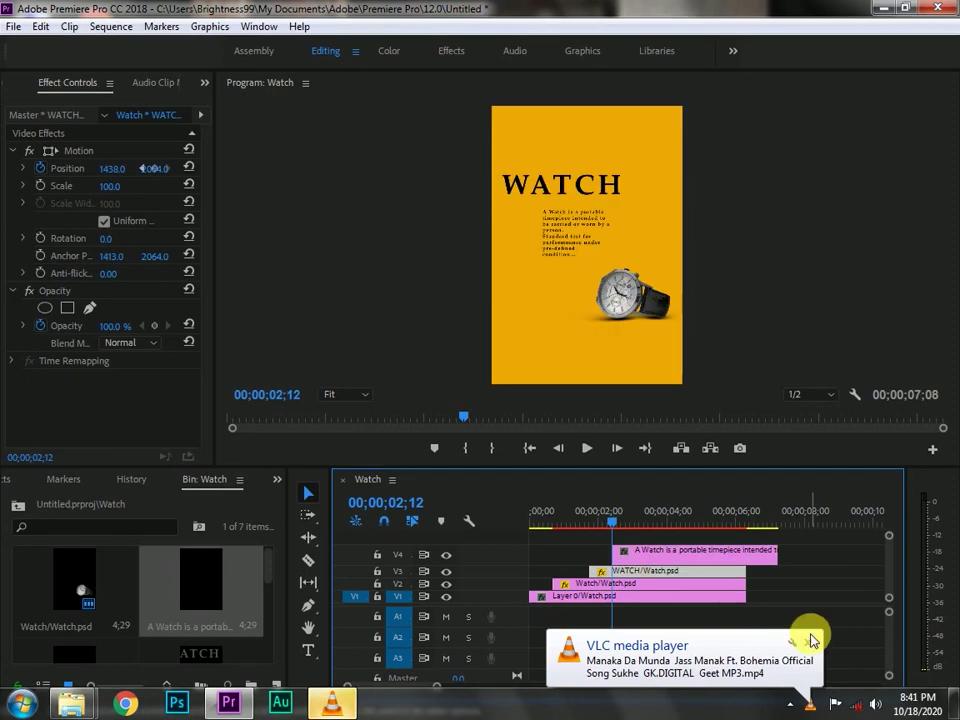
left_click(808, 641)
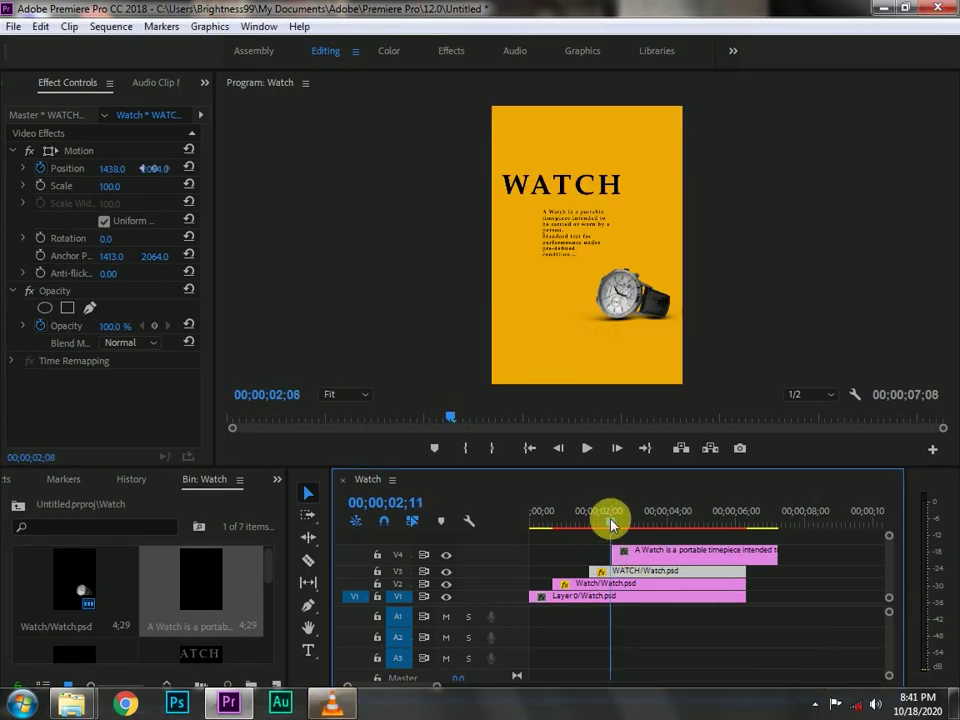
left_click_drag(612, 527, 617, 530)
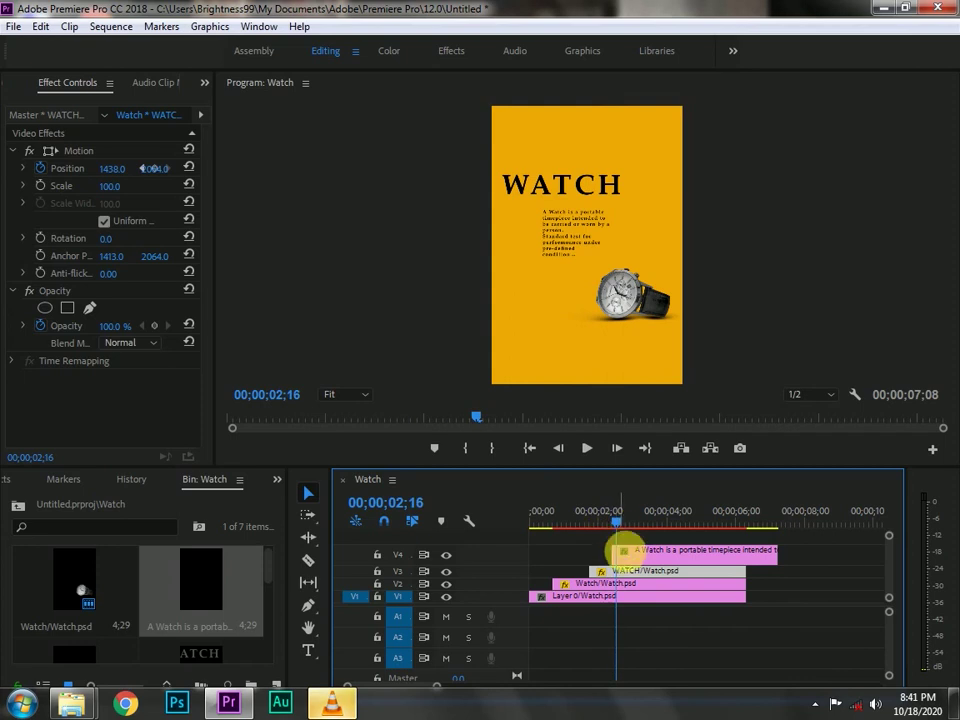
left_click(625, 555)
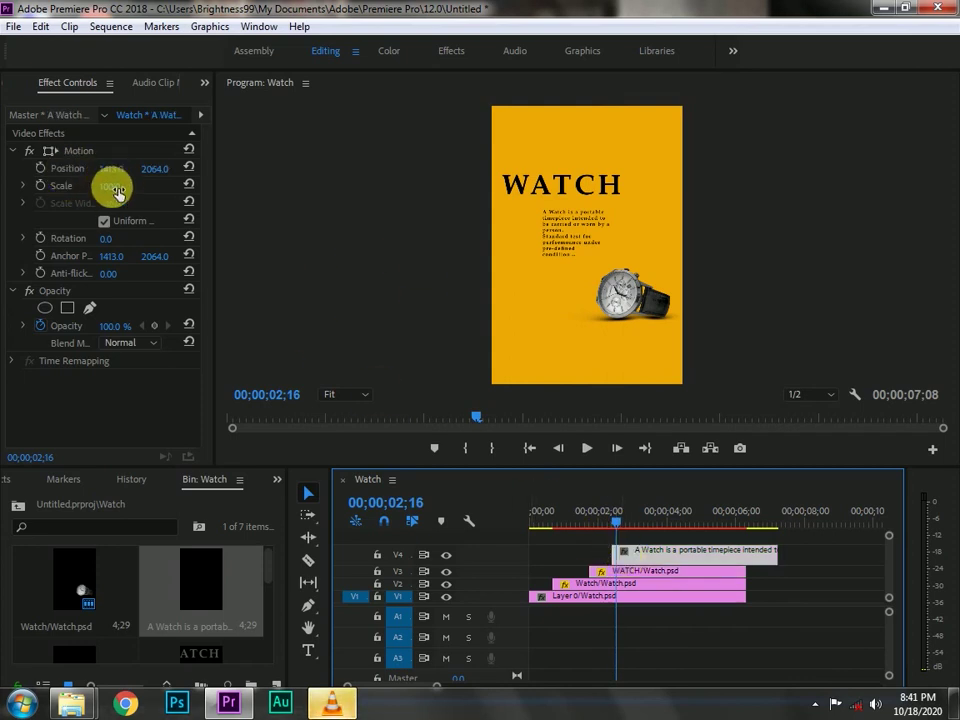
Place the description text off-screen right and record a Position keyframe at 02;16.
mouse_move(154, 168)
left_mouse_down()
mouse_move(430, 170)
mouse_move(432, 199)
mouse_move(430, 172)
left_mouse_up()
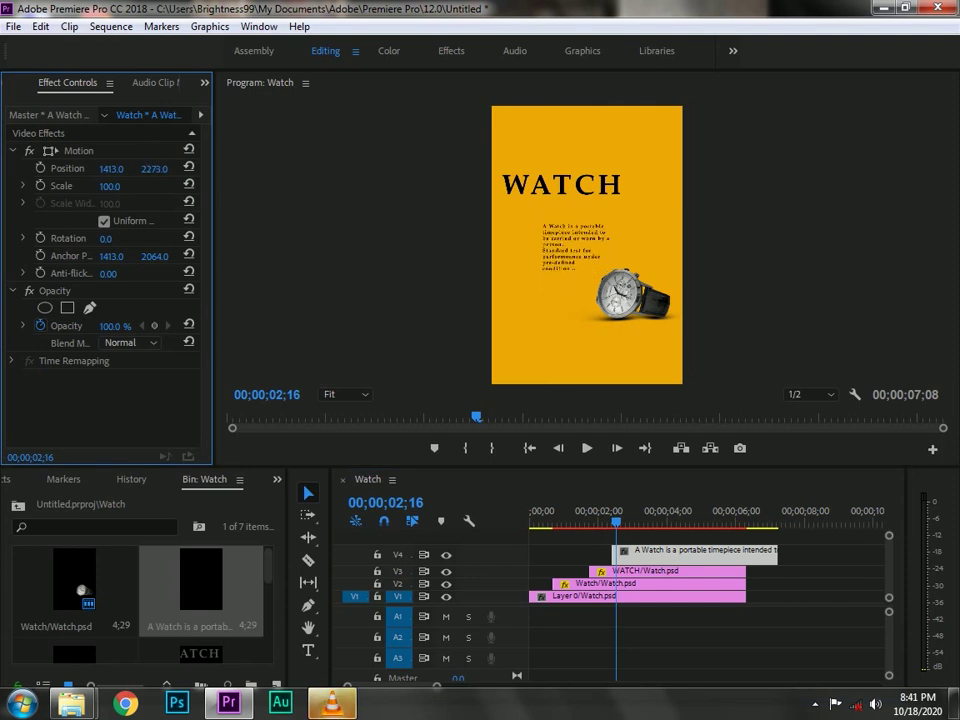
left_click_drag(430, 172, 420, 190)
left_click(110, 169)
mouse_move(111, 169)
left_mouse_down()
mouse_move(90, 193)
mouse_move(112, 180)
left_mouse_up()
left_click(27, 184)
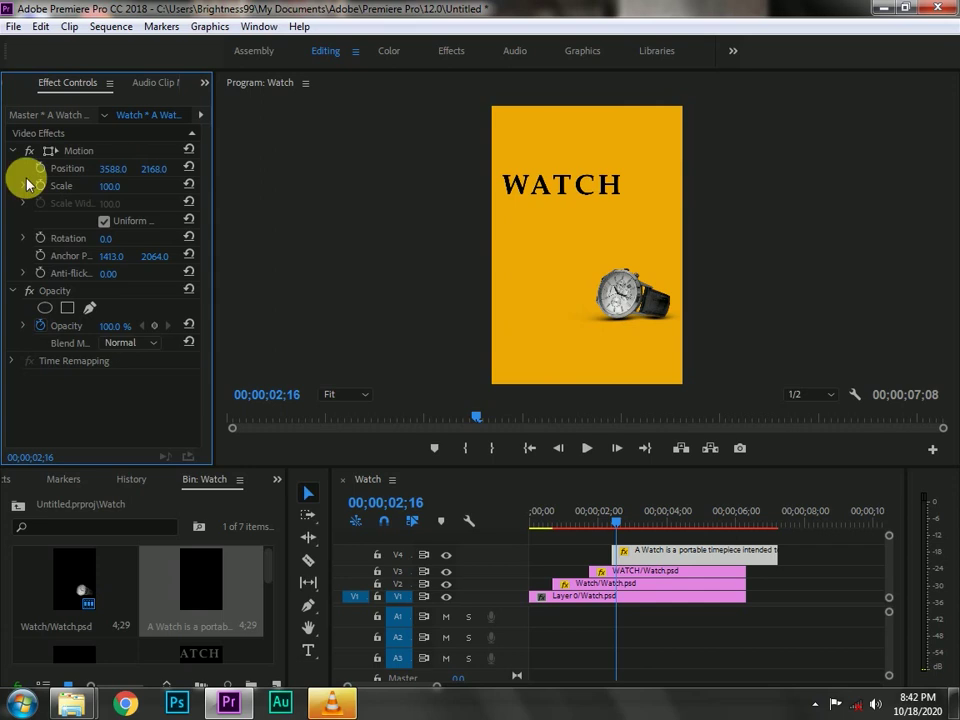
At 02;26 slide the text to Position X 1487 beneath WATCH, then preview the slide-in.
left_click(619, 522)
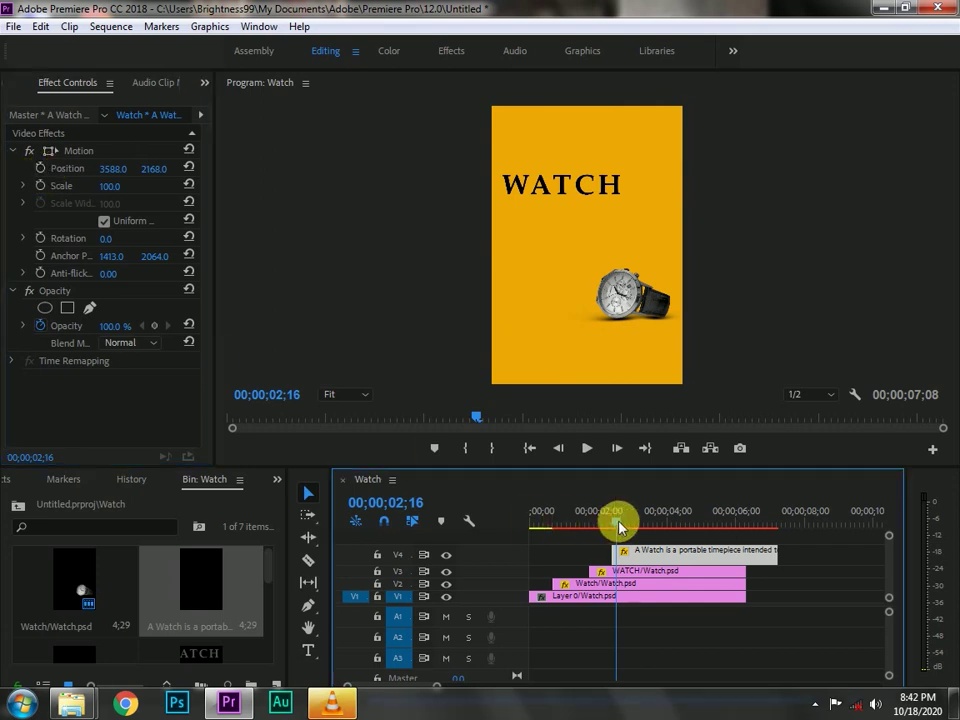
left_click_drag(624, 521, 628, 521)
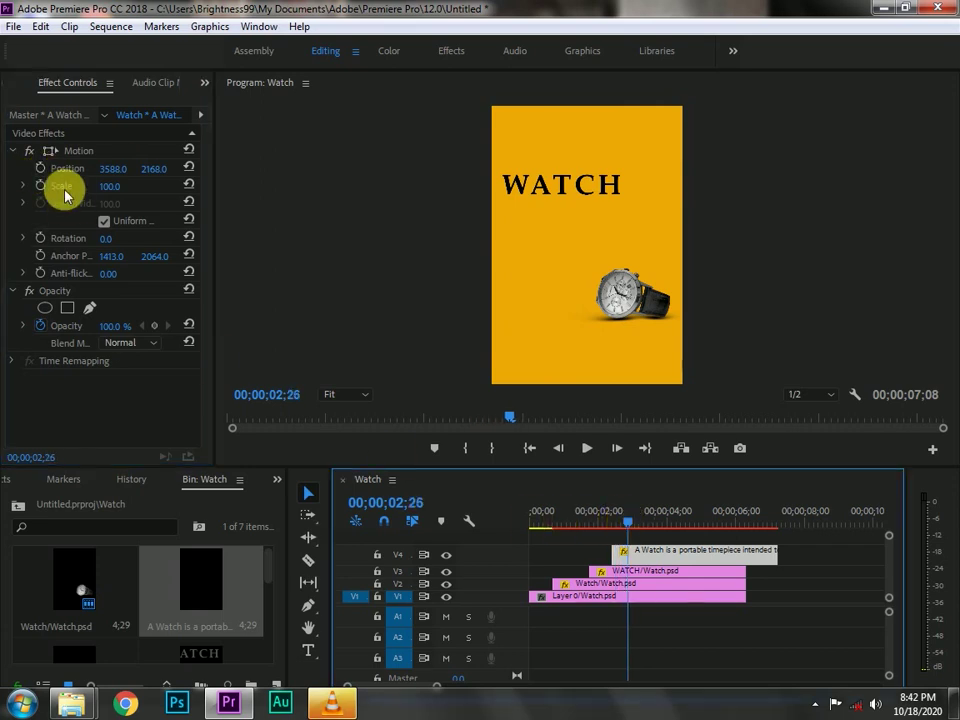
left_click_drag(112, 168, 45, 178)
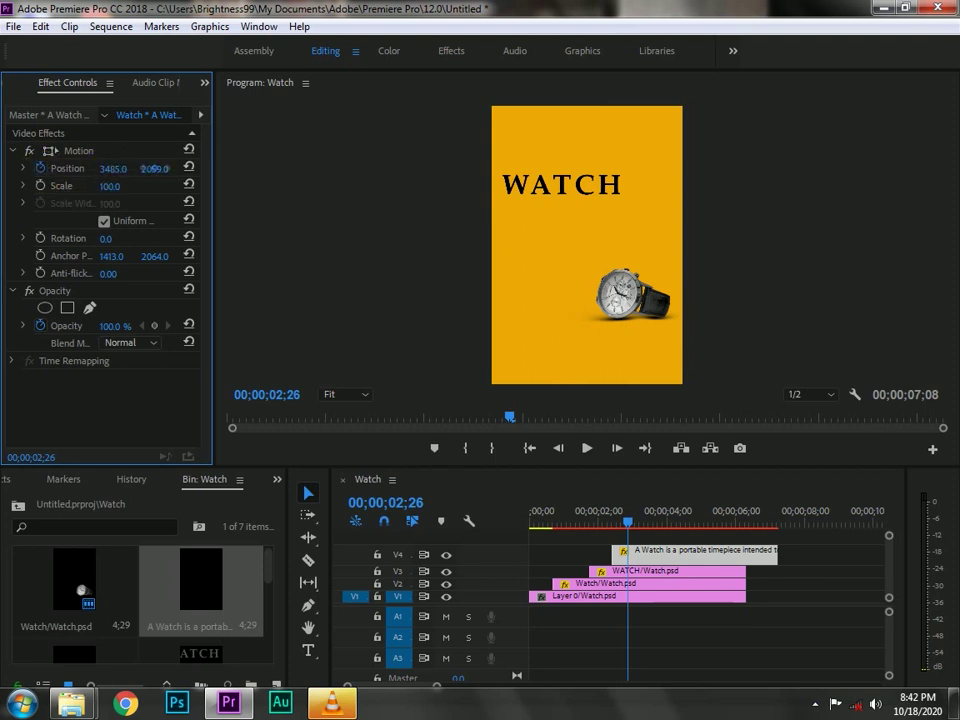
left_click_drag(147, 168, 145, 168)
mouse_move(118, 168)
left_mouse_down()
mouse_move(100, 168)
mouse_move(166, 173)
mouse_move(148, 168)
left_mouse_up()
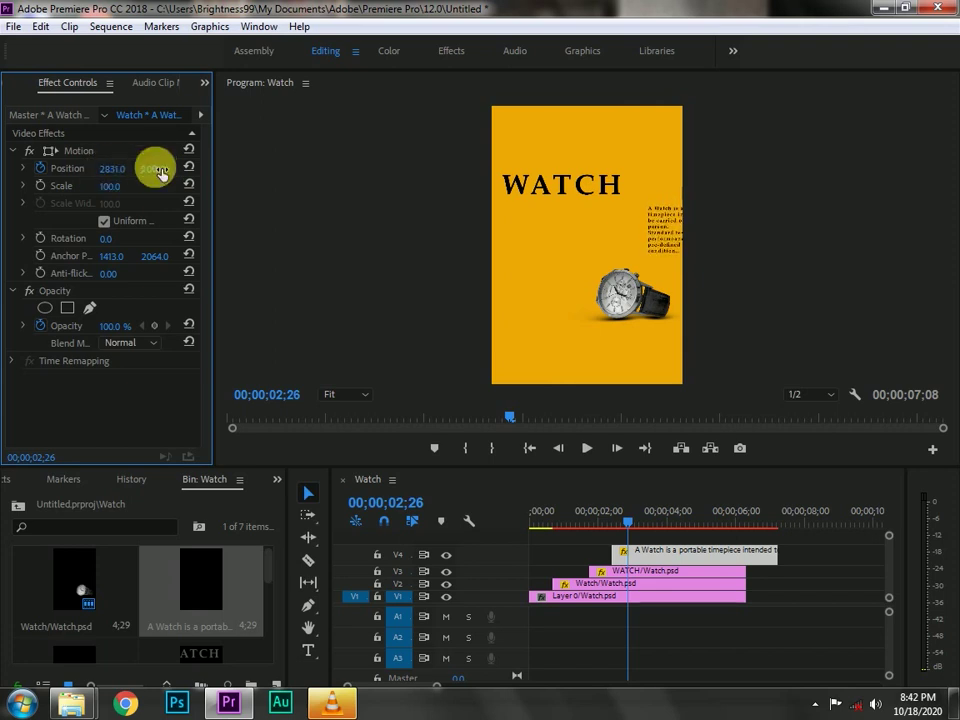
left_click_drag(112, 169, 276, 178)
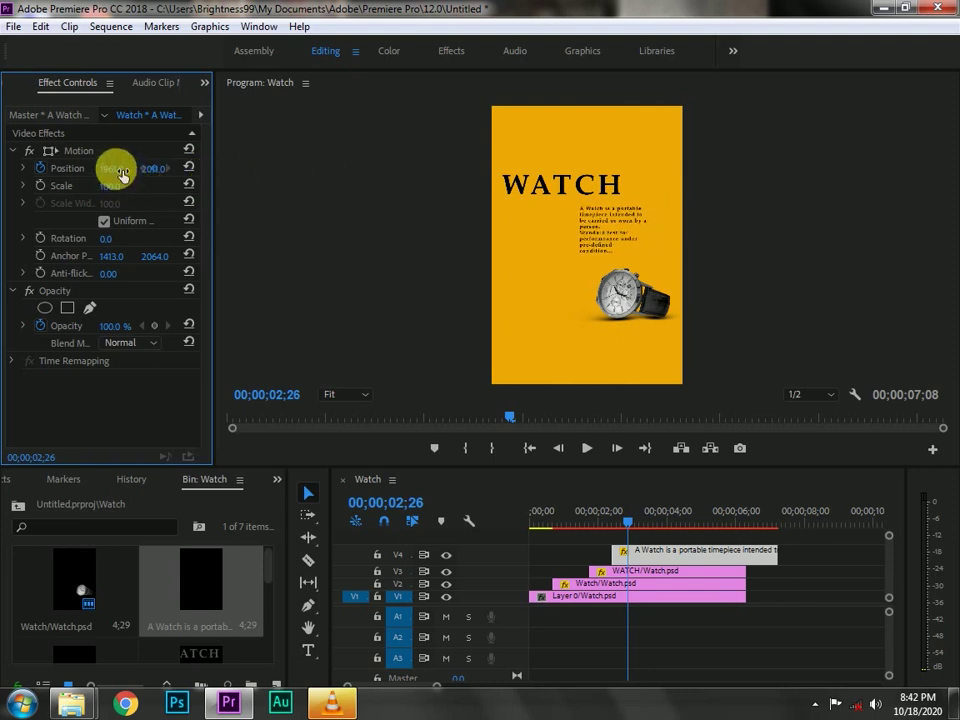
left_click_drag(120, 173, 146, 175)
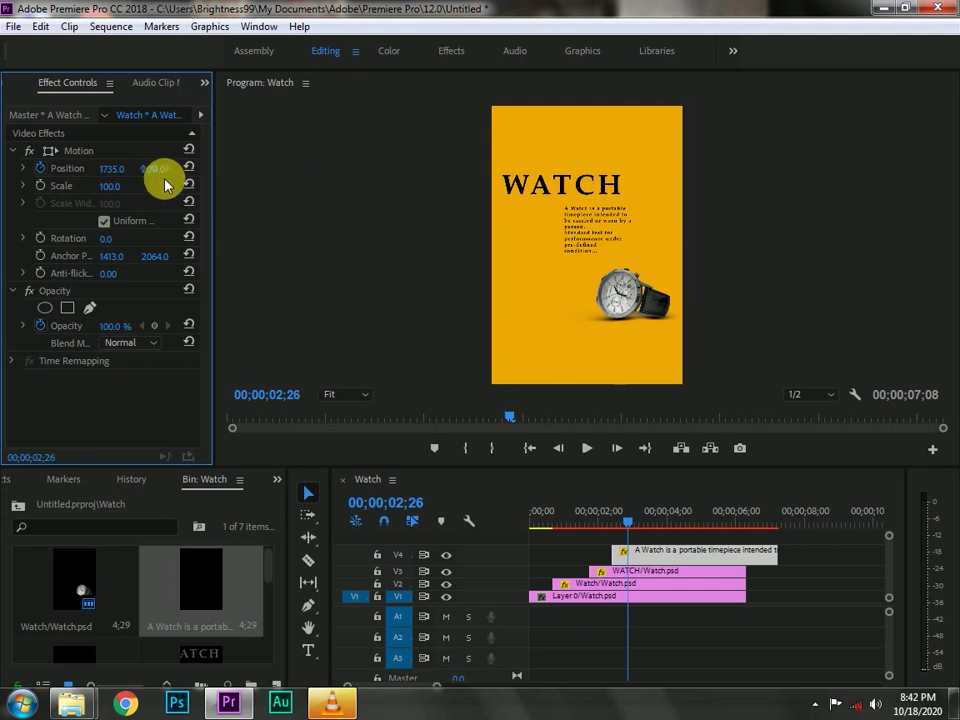
left_click_drag(110, 168, 150, 168)
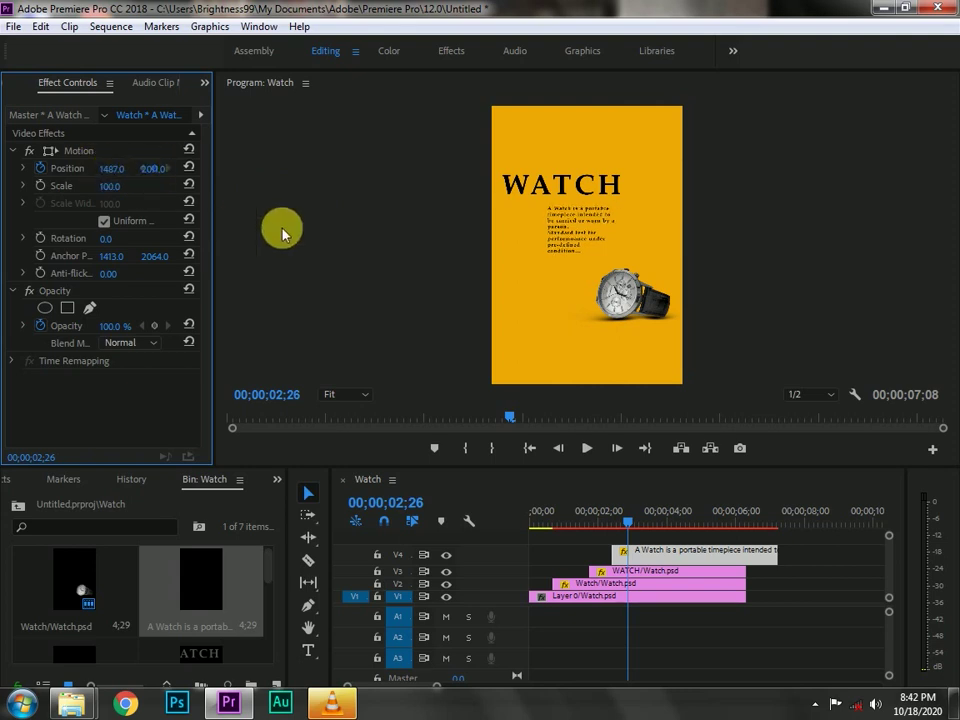
left_click_drag(628, 524, 618, 521)
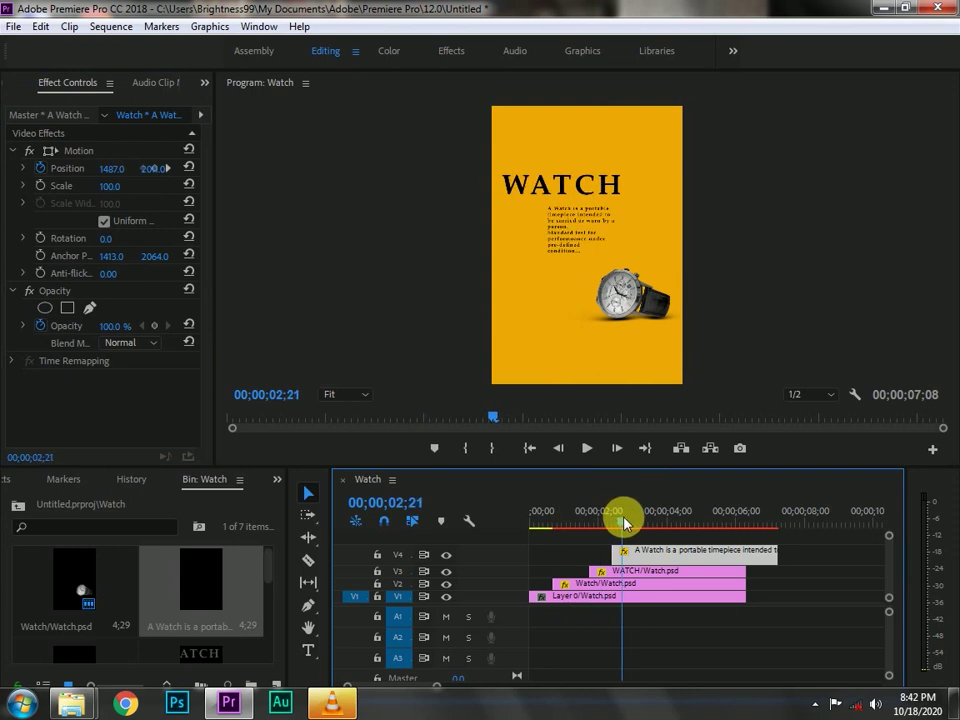
mouse_move(618, 521)
left_mouse_down()
mouse_move(630, 525)
mouse_move(511, 527)
left_mouse_up()
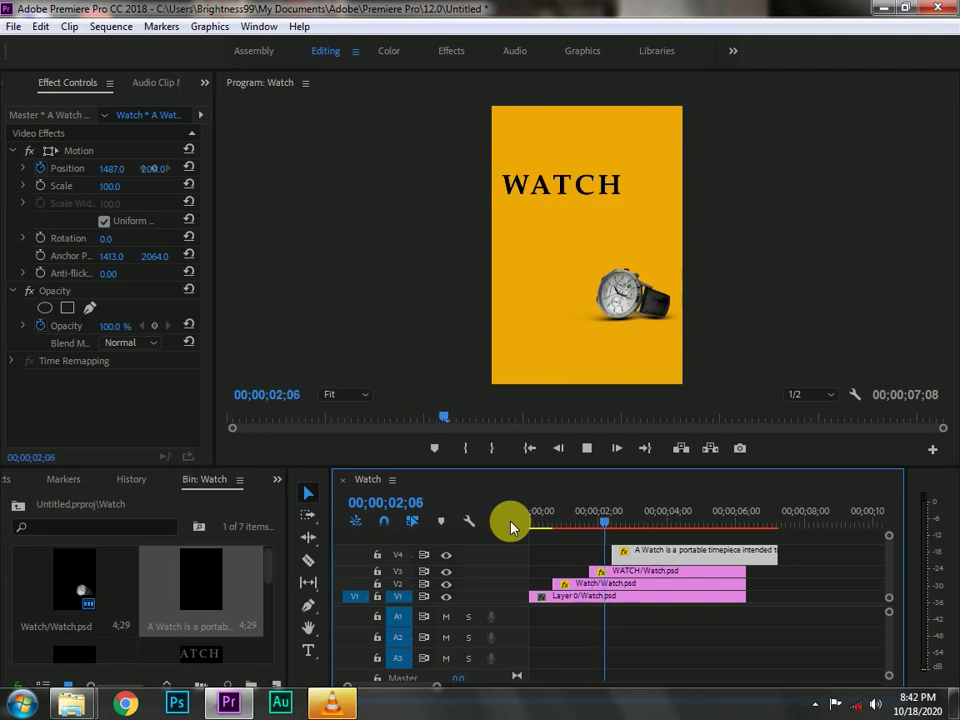
Stop playback and drag the SHOP NOW/Watch clip onto a new V5 track near 04;00.
key("space")
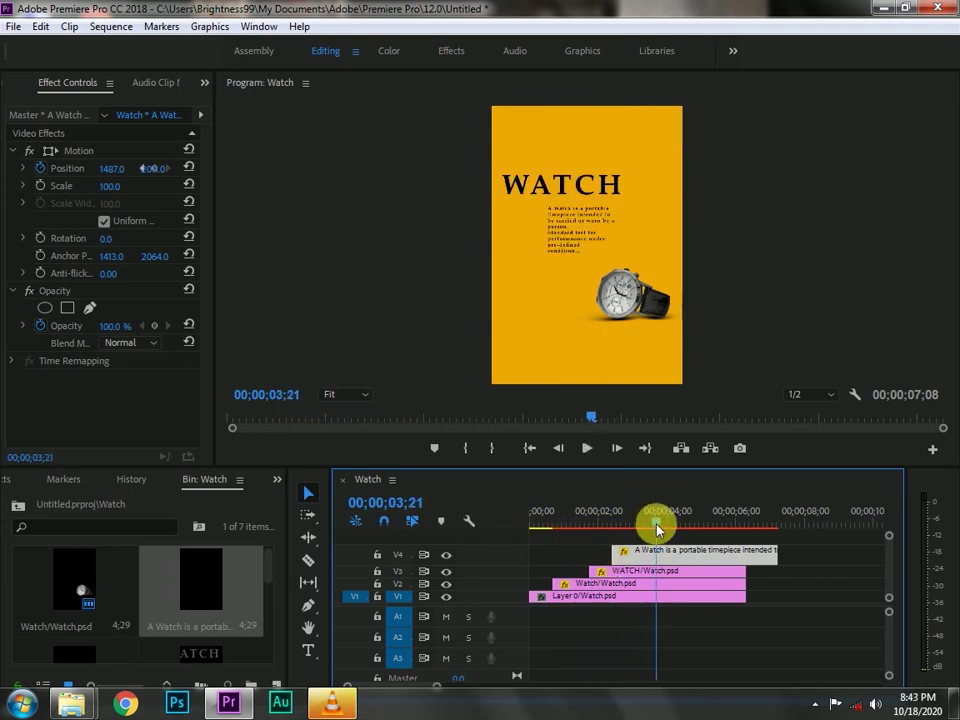
key("Left")
key("Left")
key("Left")
key("Left")
key("Left")
key("Left")
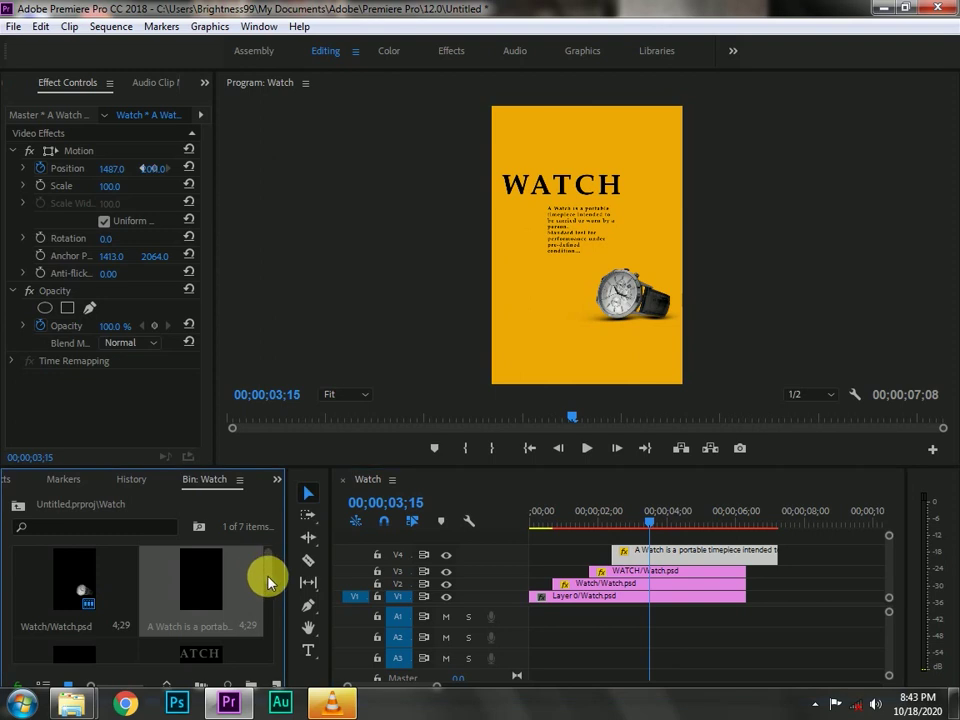
scroll(258, 580, "down", 3)
scroll(258, 605, "up", 2)
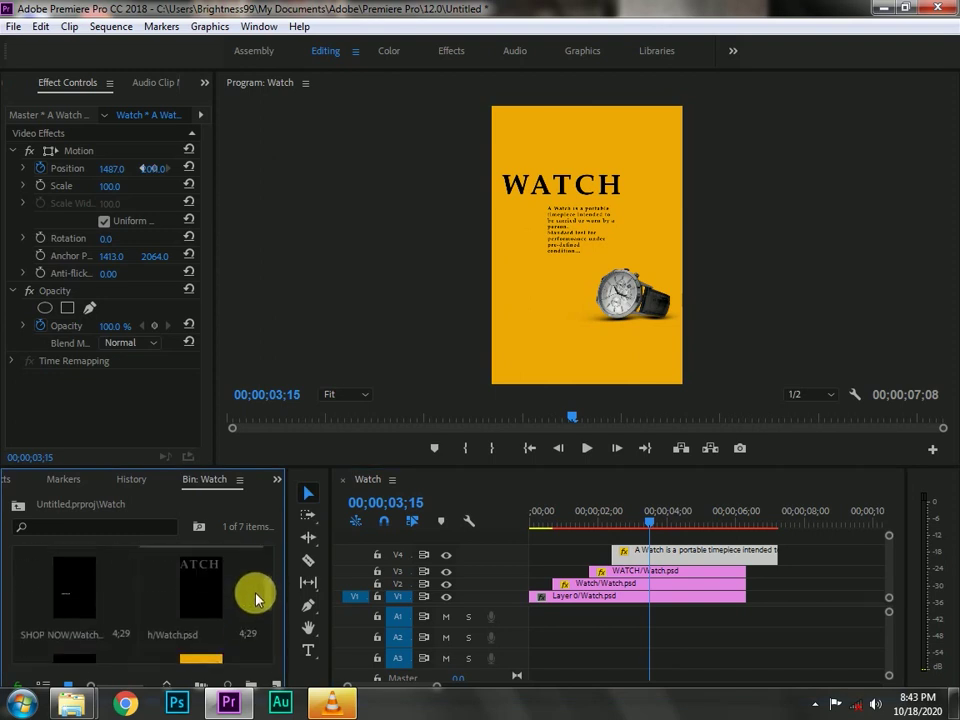
mouse_move(64, 621)
left_mouse_down()
mouse_move(533, 594)
mouse_move(650, 540)
mouse_move(607, 522)
mouse_move(684, 530)
left_mouse_up()
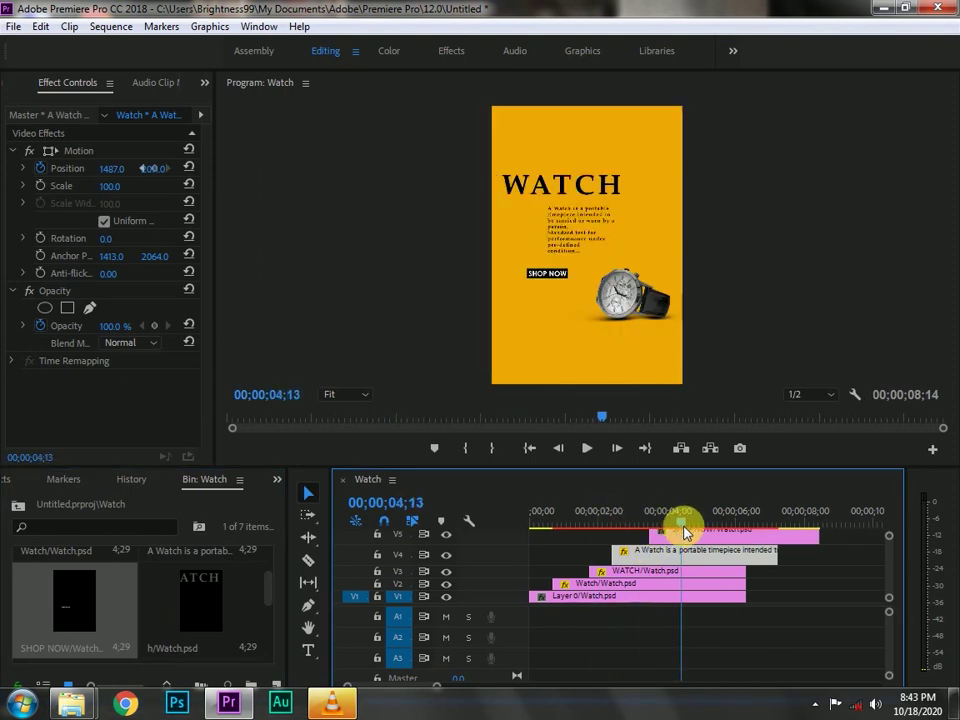
Select the SHOP NOW clip and keyframe its position off-frame left at 03;26.
left_click_drag(684, 530, 670, 525)
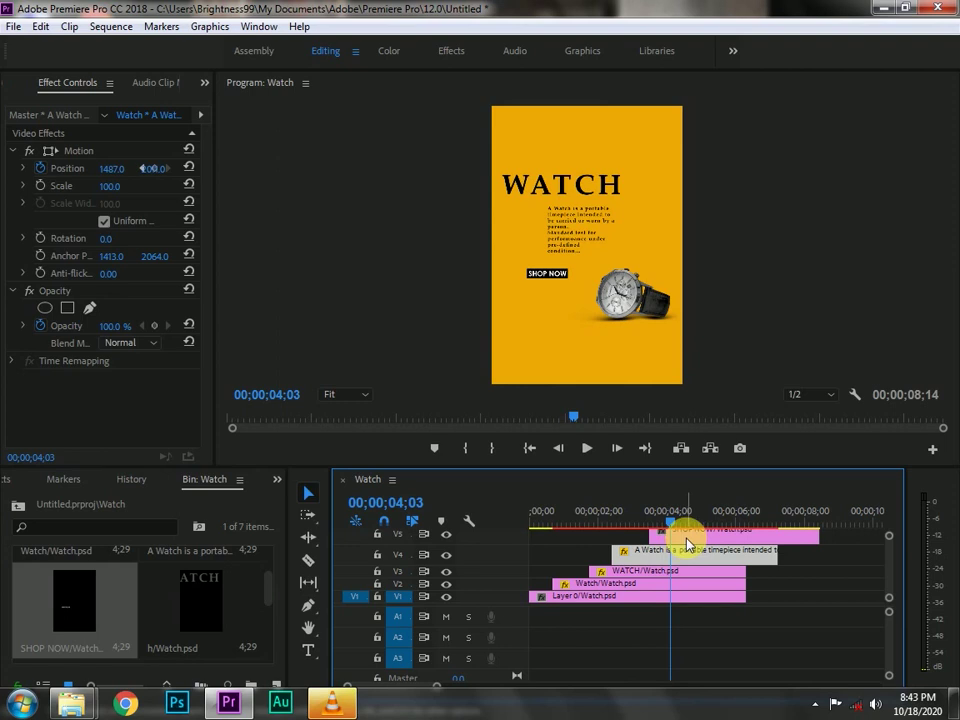
left_click(688, 540)
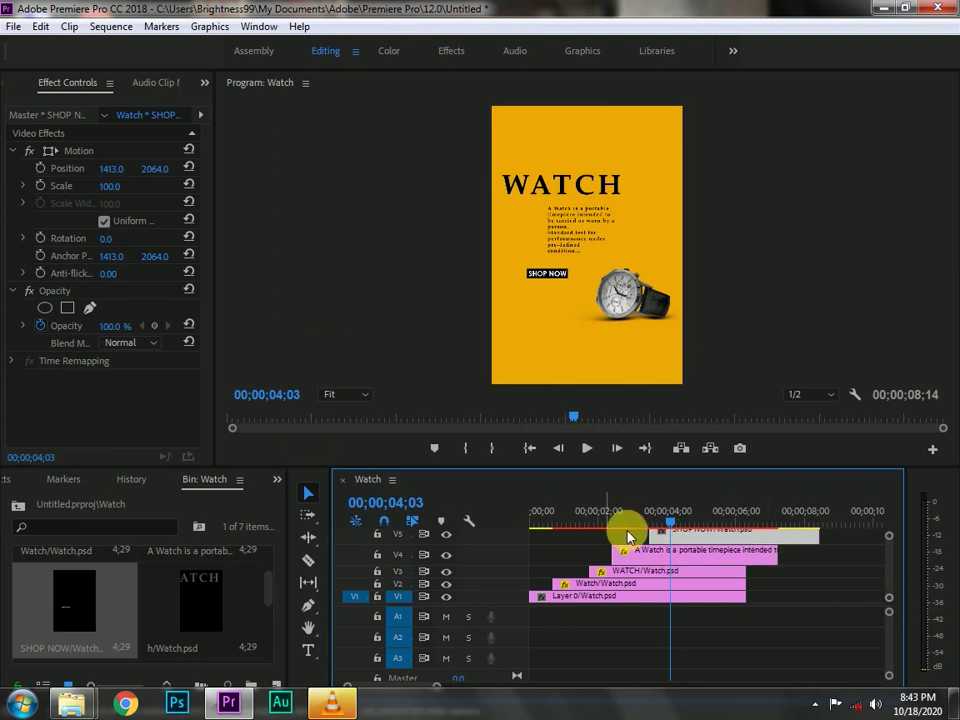
left_click_drag(669, 524, 661, 523)
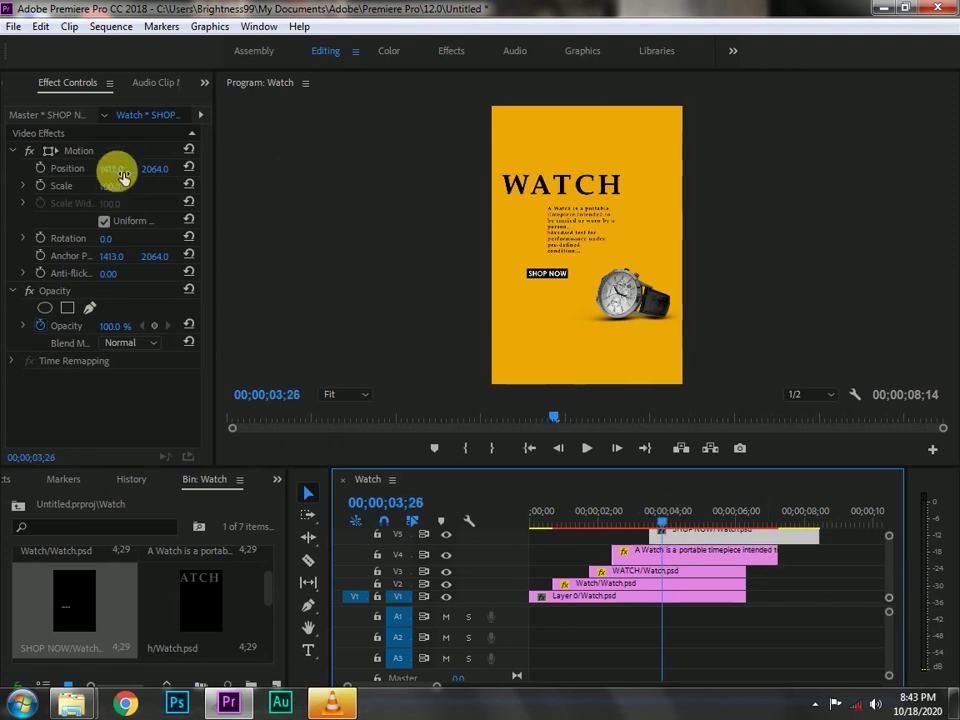
mouse_move(117, 172)
left_mouse_down()
mouse_move(76, 172)
mouse_move(123, 173)
mouse_move(89, 127)
mouse_move(40, 172)
left_mouse_up()
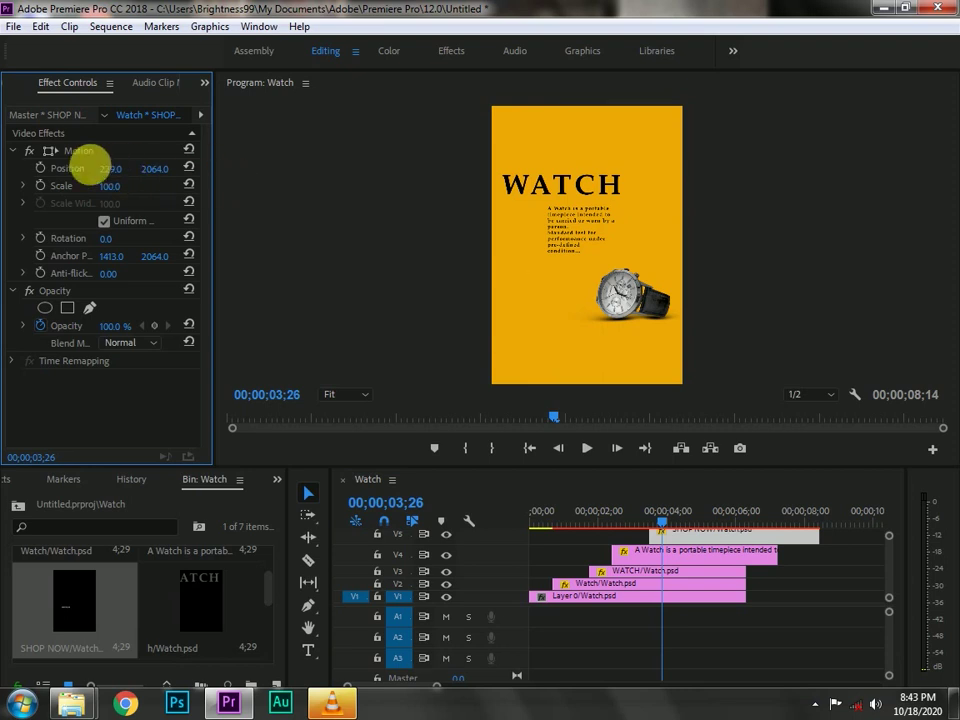
left_click(40, 170)
At 04;03 set the button's Position X to about 1279, then scrub to preview.
left_click_drag(666, 521, 675, 525)
left_click_drag(110, 170, 140, 170)
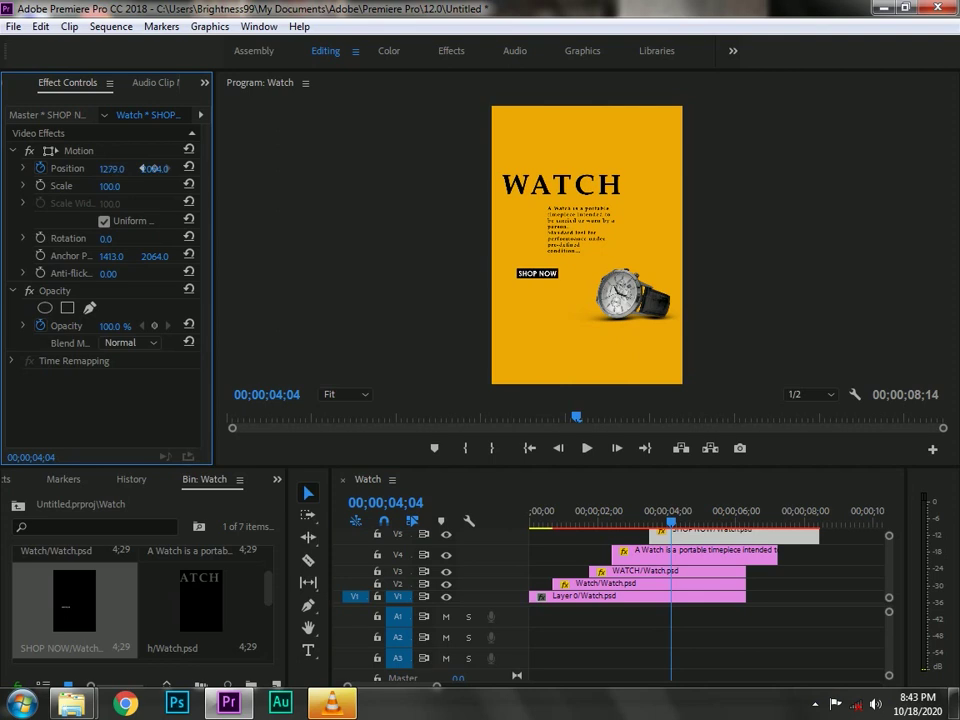
left_click(665, 522)
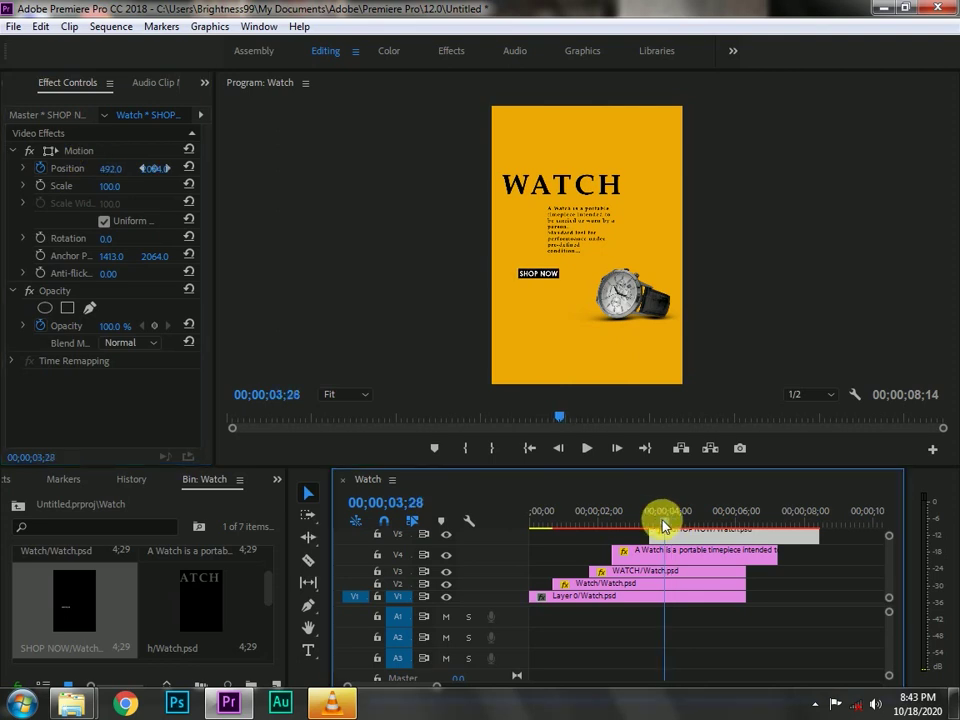
left_click_drag(665, 522, 641, 522)
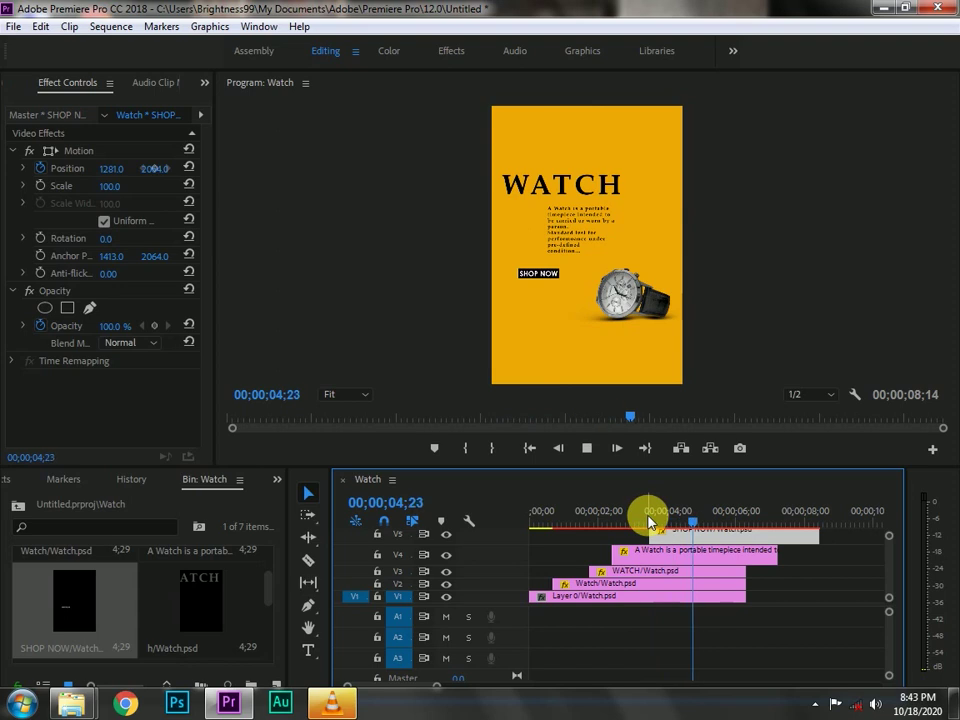
left_click(700, 522)
left_click_drag(700, 522, 546, 521)
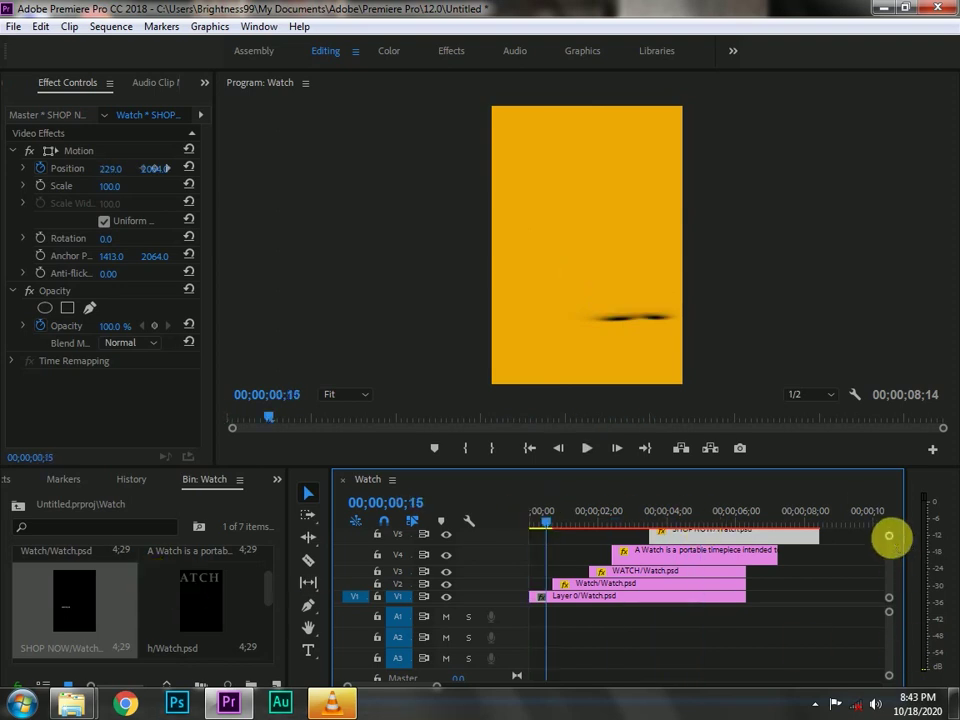
Place h/Watch.psd on a new V6 track and trim the SHOP NOW clip to the common end.
left_click_drag(889, 536, 896, 529)
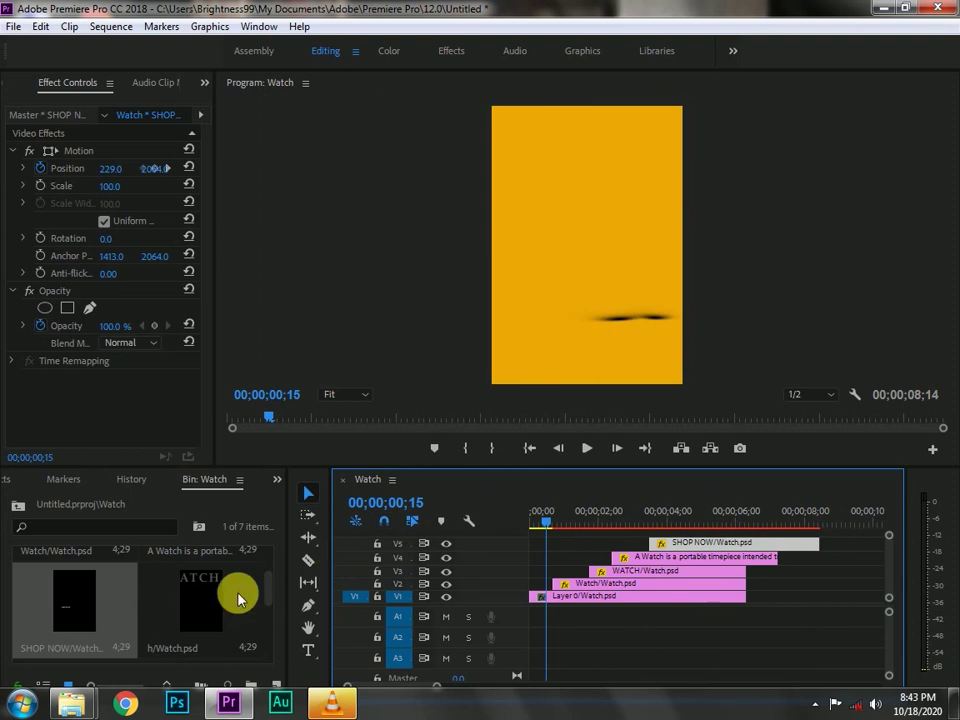
left_click_drag(240, 594, 682, 536)
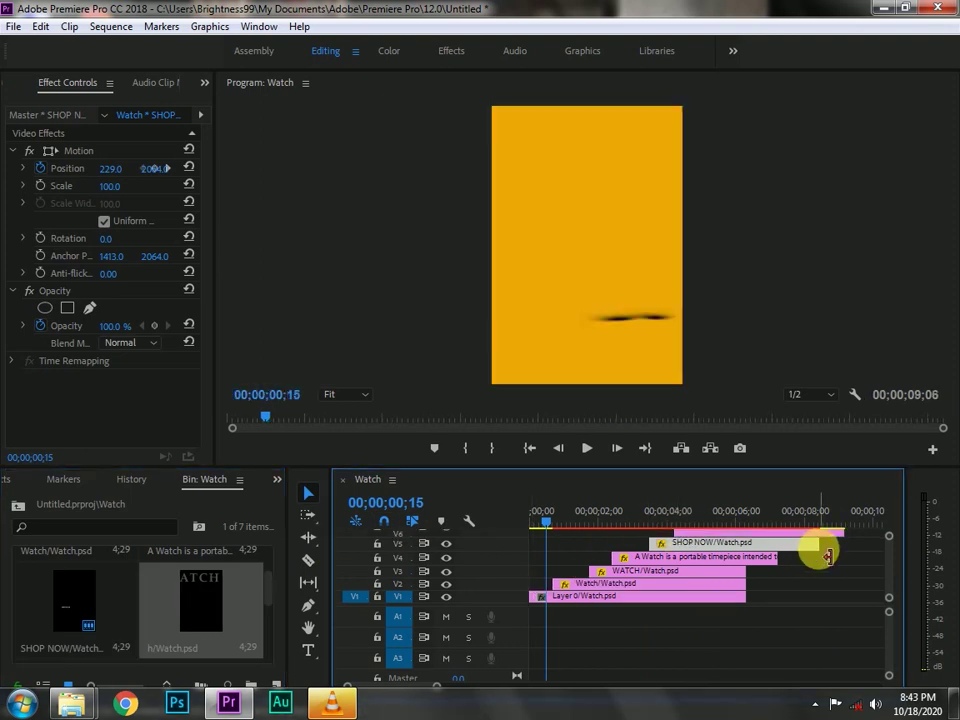
left_click_drag(829, 556, 757, 553)
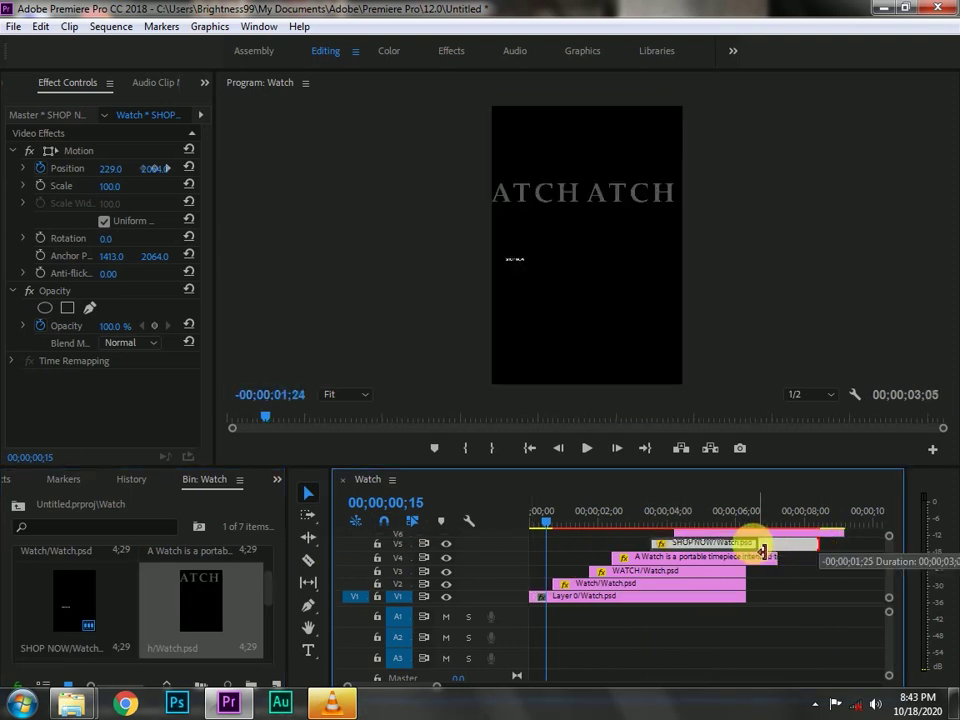
mouse_move(754, 553)
left_mouse_down()
mouse_move(771, 563)
mouse_move(762, 568)
left_mouse_up()
left_click(782, 566)
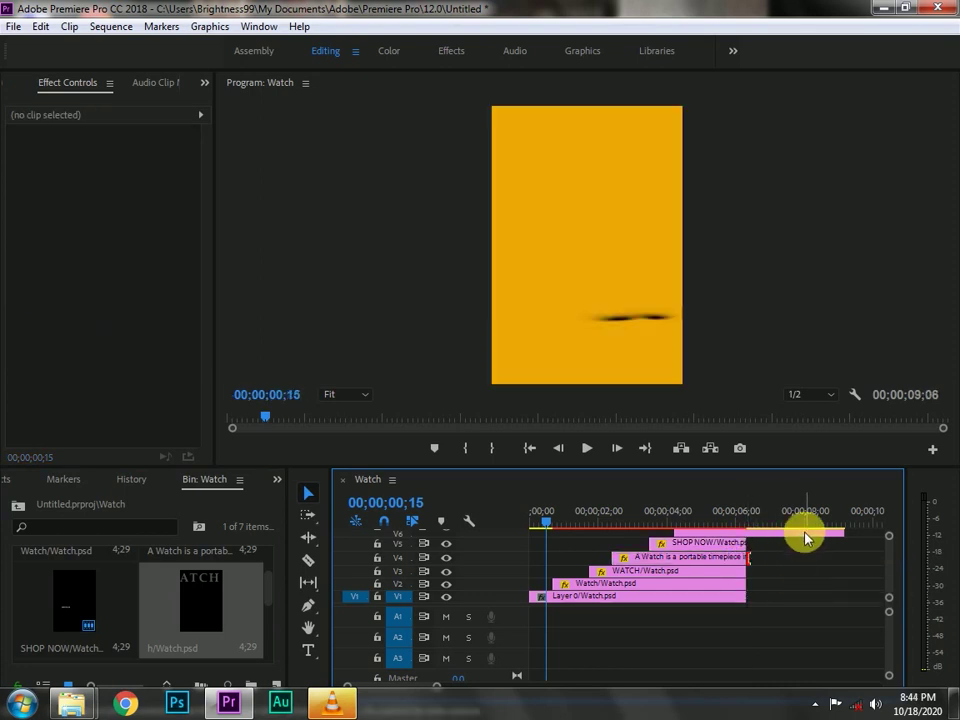
Trim the ATCH clip to end at 6;10 with the others and play from the start.
left_click(806, 538)
left_click_drag(842, 536, 749, 537)
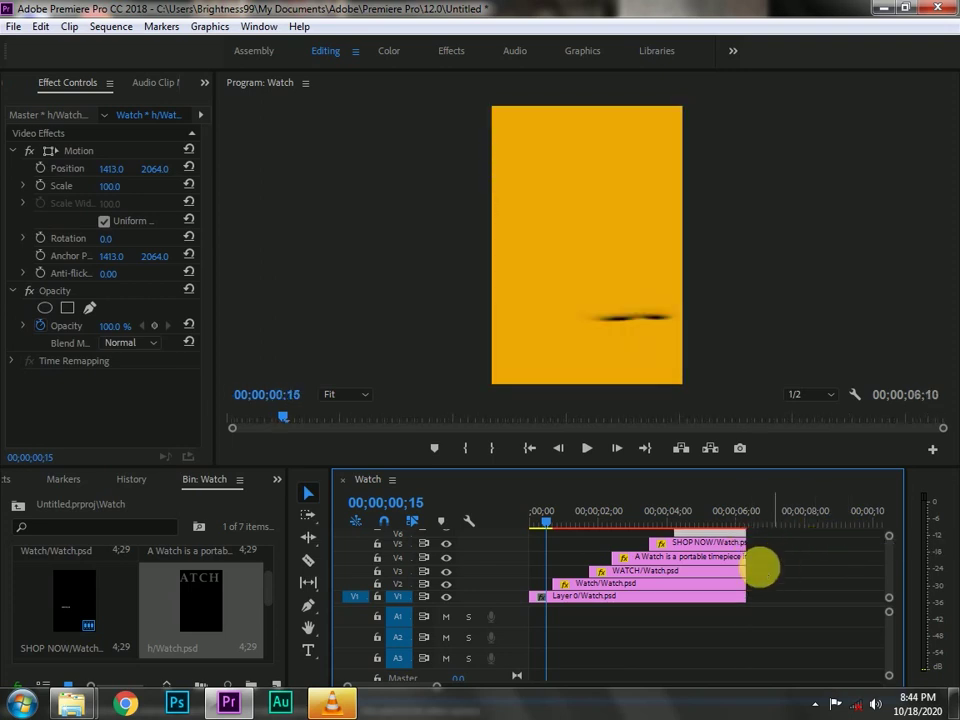
key("Home")
key("space")
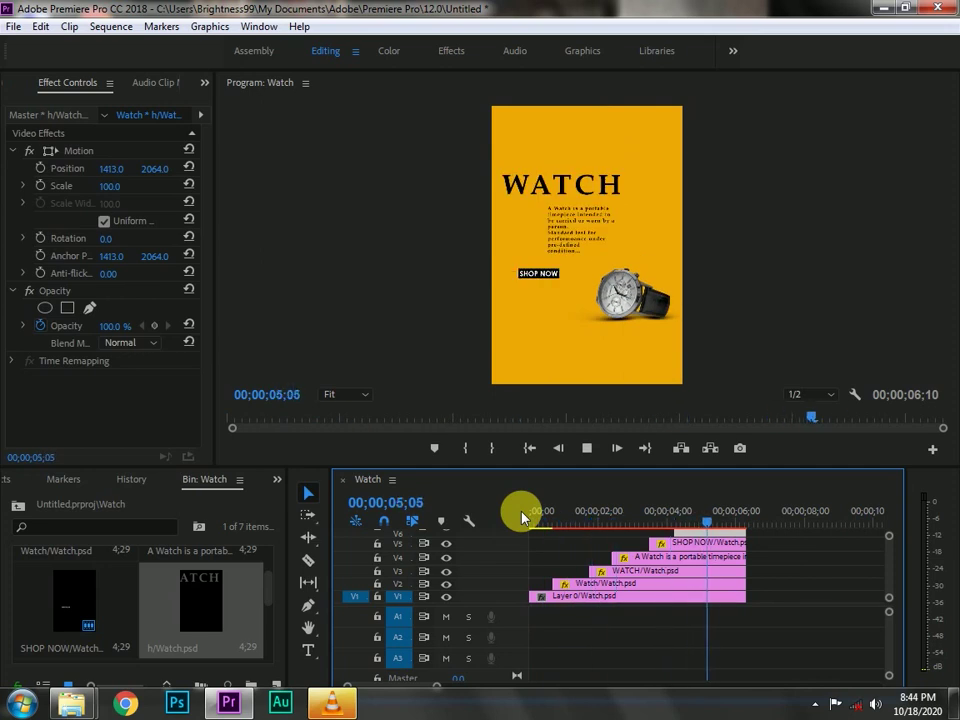
Set the ATCH graphic's Scale to 185 and record a Scale keyframe at 4;17.
key("space")
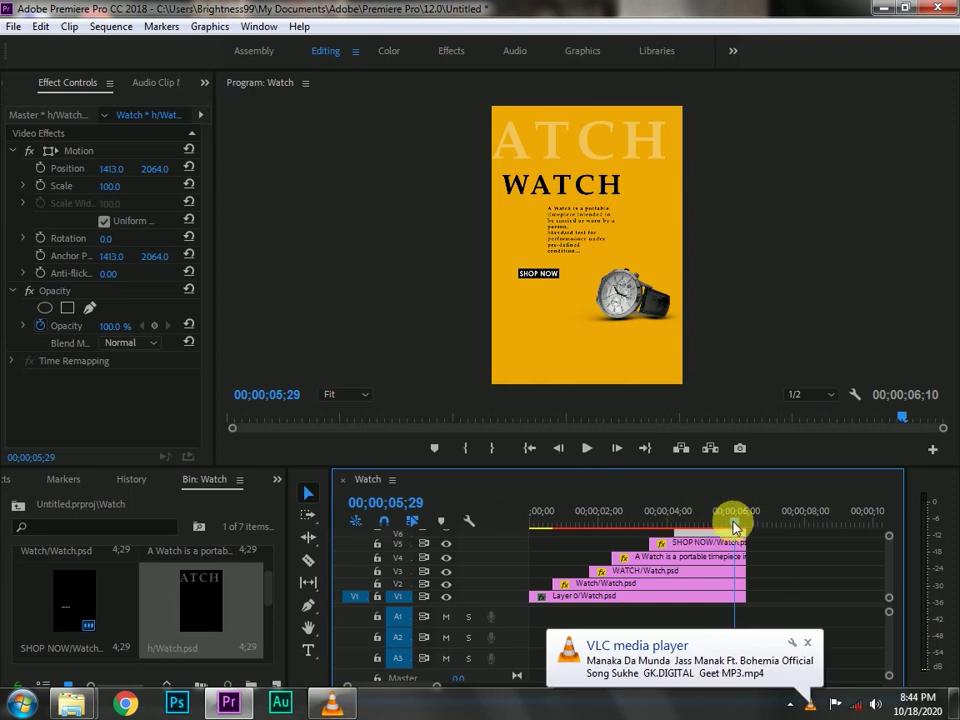
left_click(717, 521)
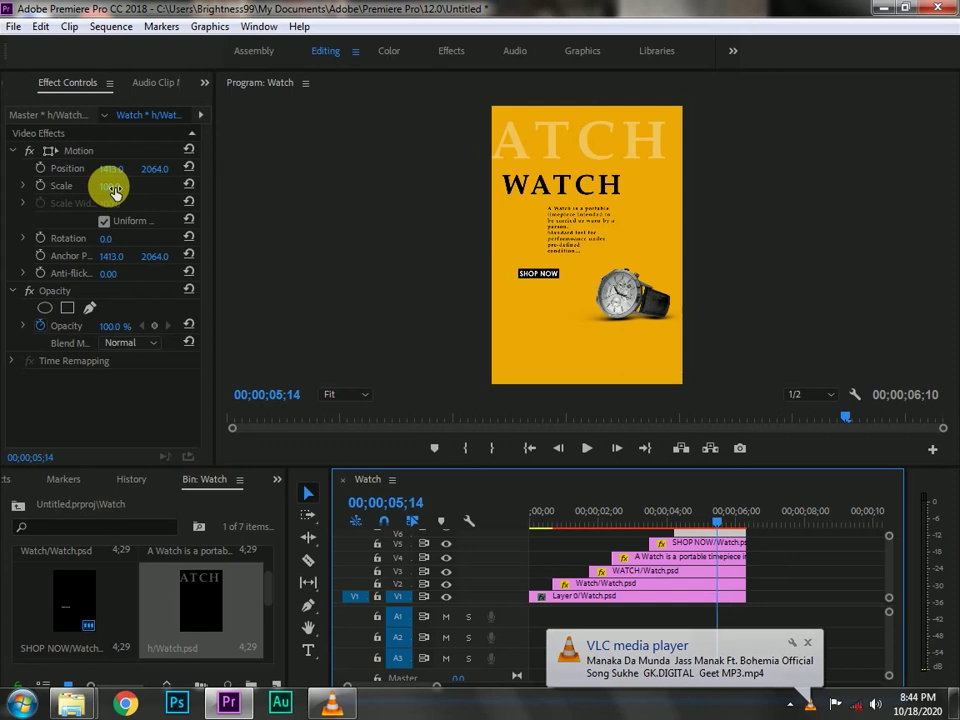
type("185")
key("Return")
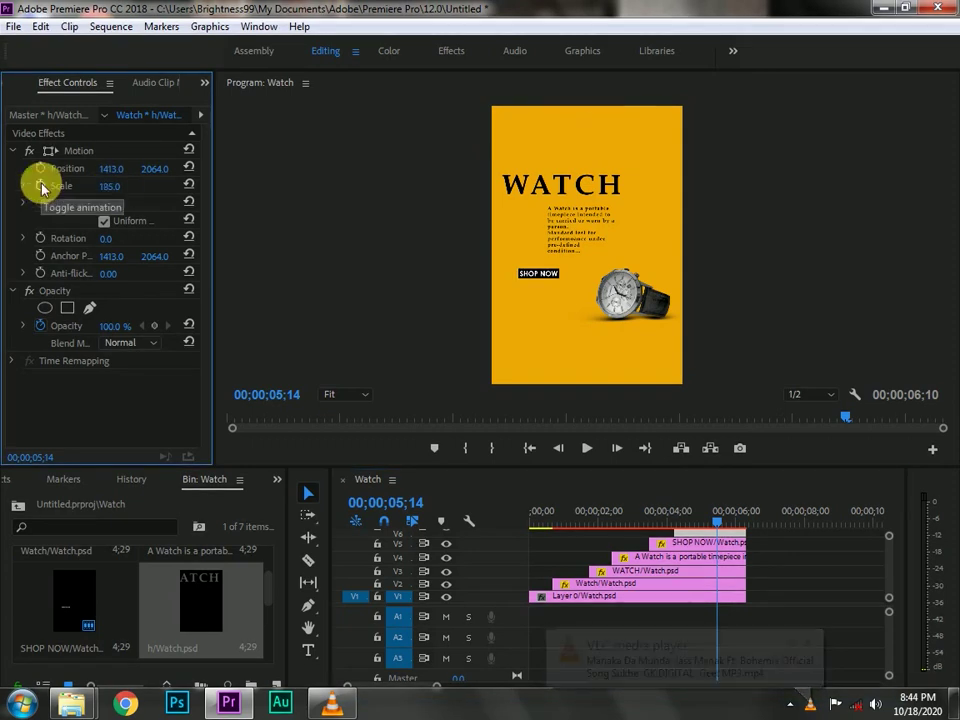
left_click_drag(716, 527, 684, 523)
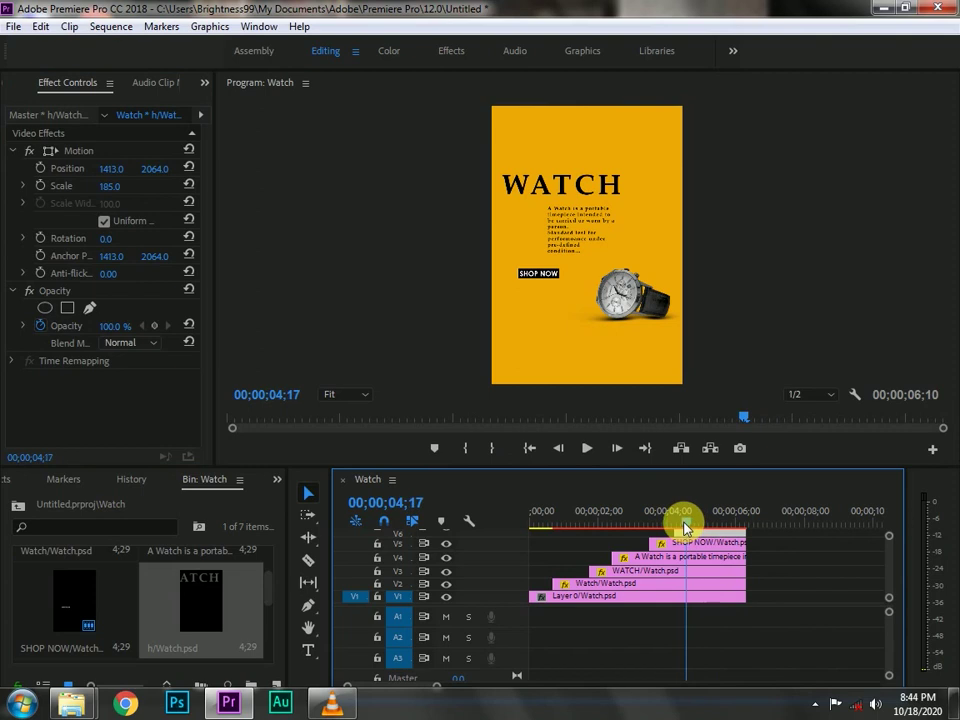
left_click(40, 186)
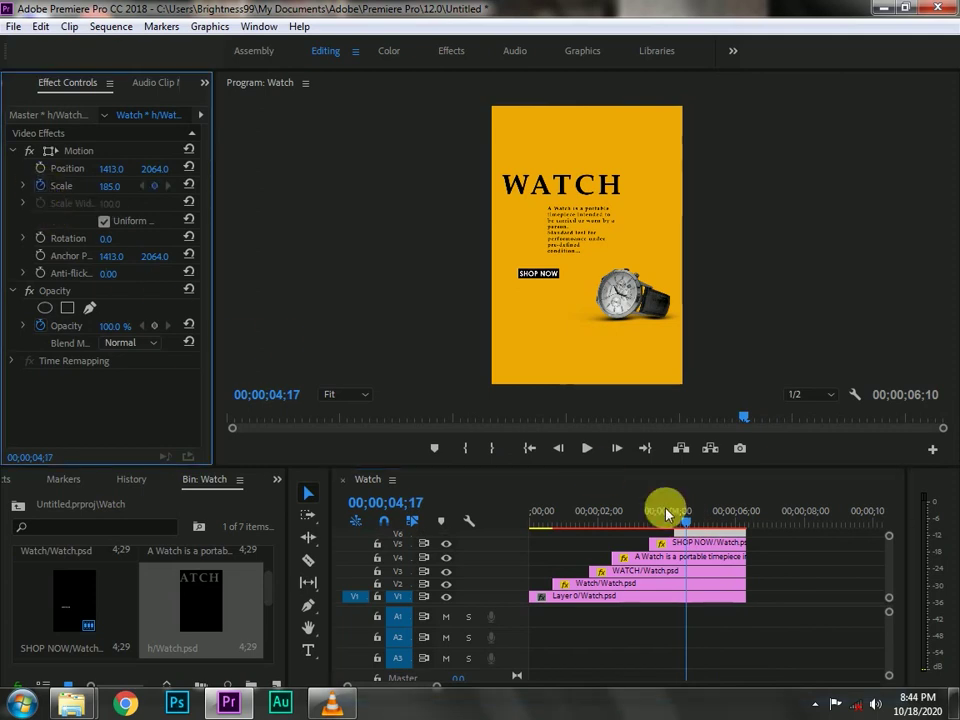
left_click(690, 523)
At 5;06 bring the ATCH Scale down to 94.
left_click_drag(697, 525, 708, 521)
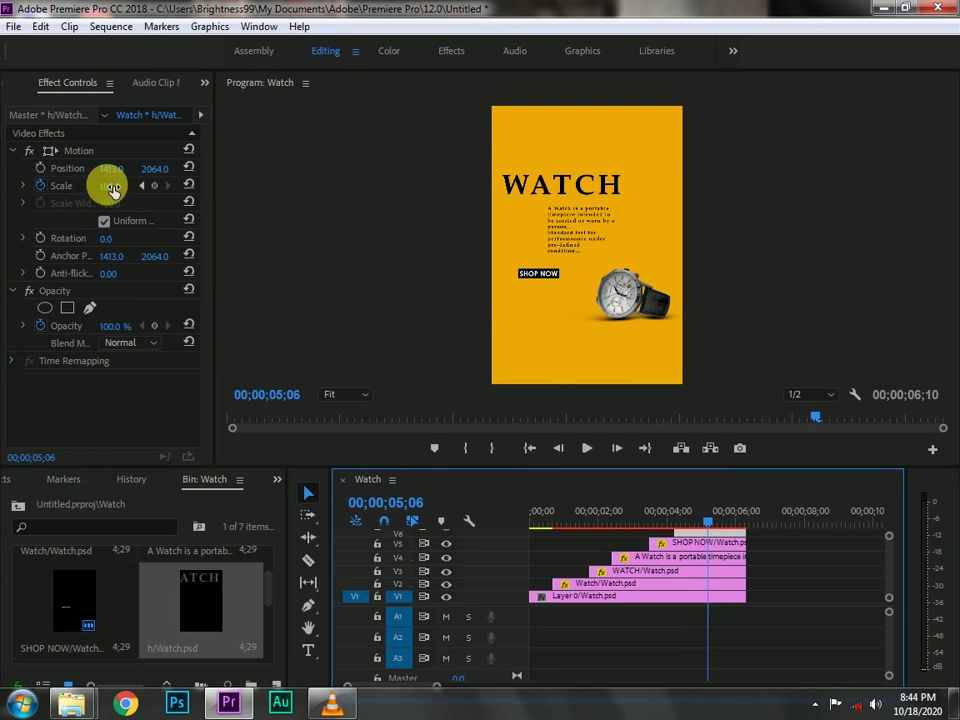
left_click_drag(113, 190, 190, 188)
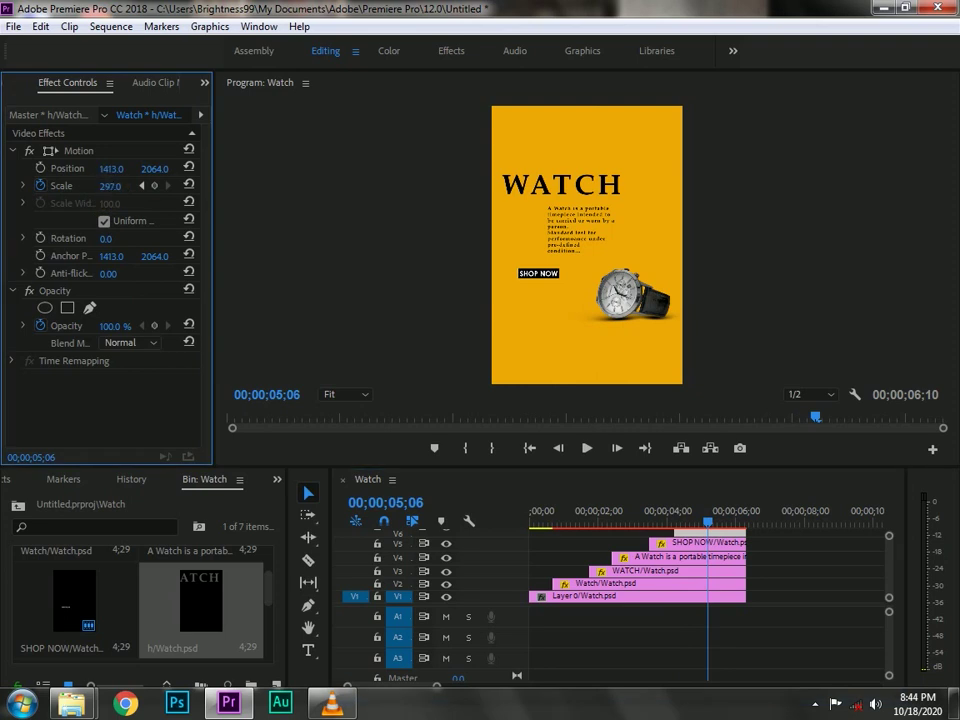
left_click_drag(110, 186, 60, 186)
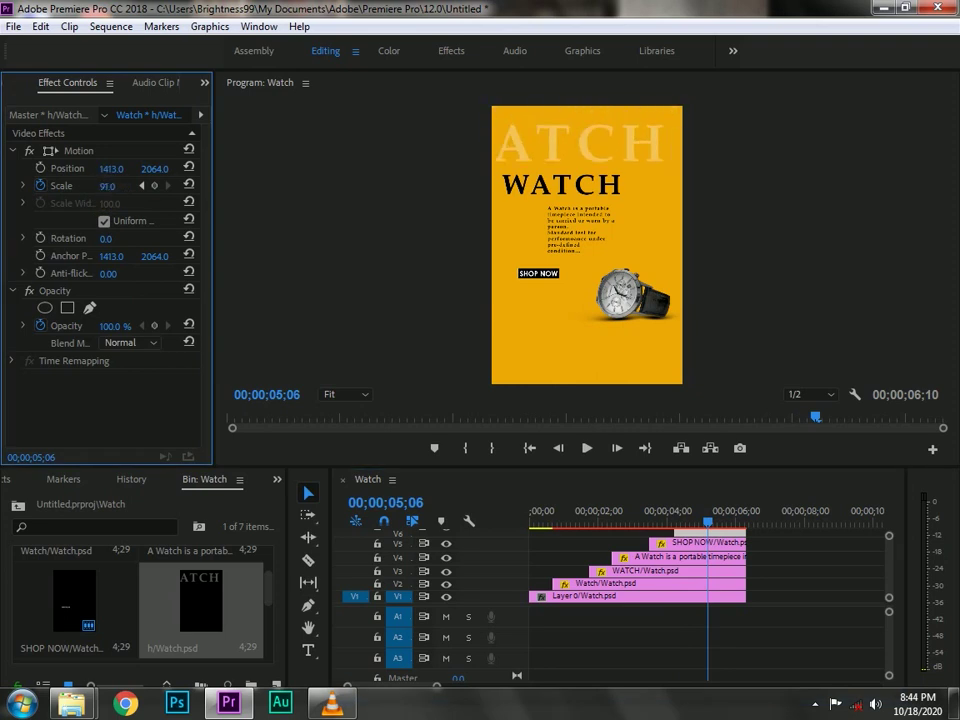
left_click_drag(107, 186, 110, 186)
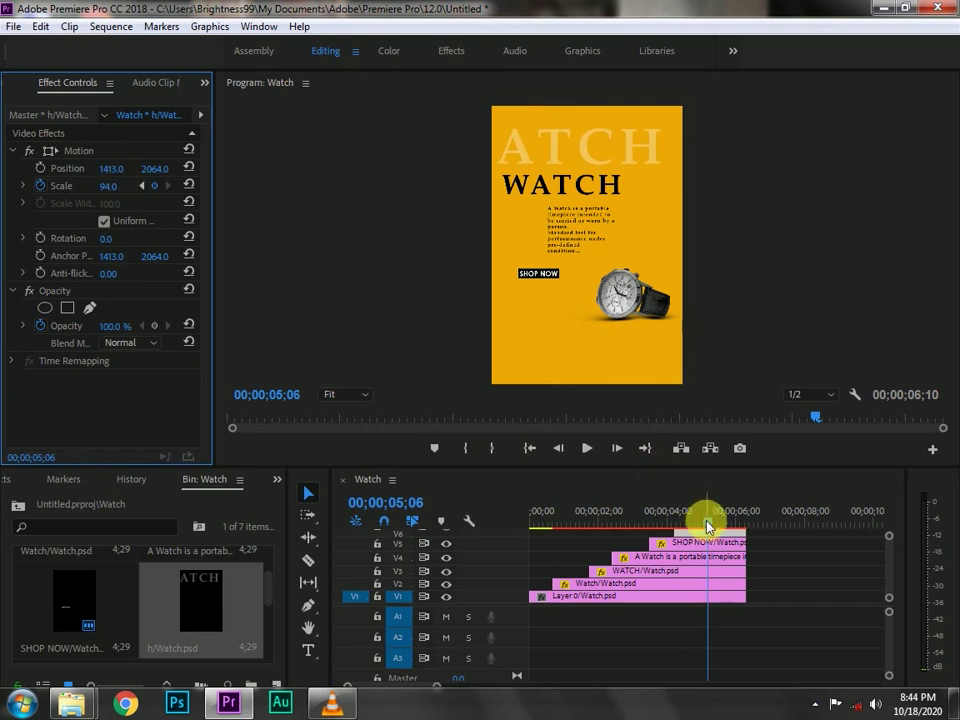
left_click_drag(707, 527, 516, 552)
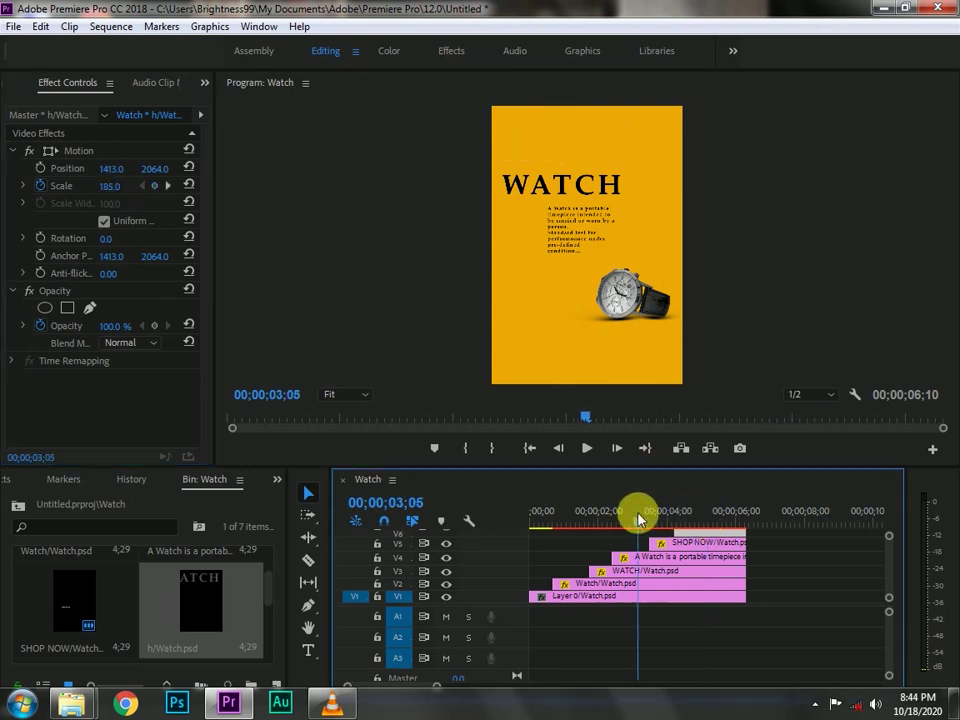
Preview the scaling animation, then extend the orange V1 background clip's out point.
key("Home")
key("space")
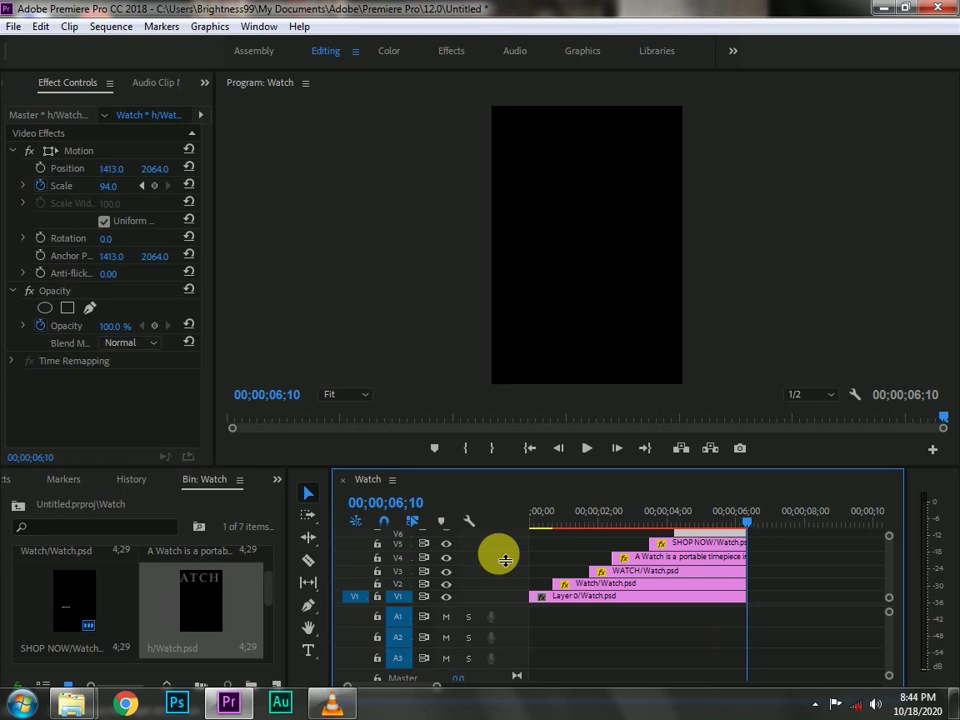
left_click(719, 598)
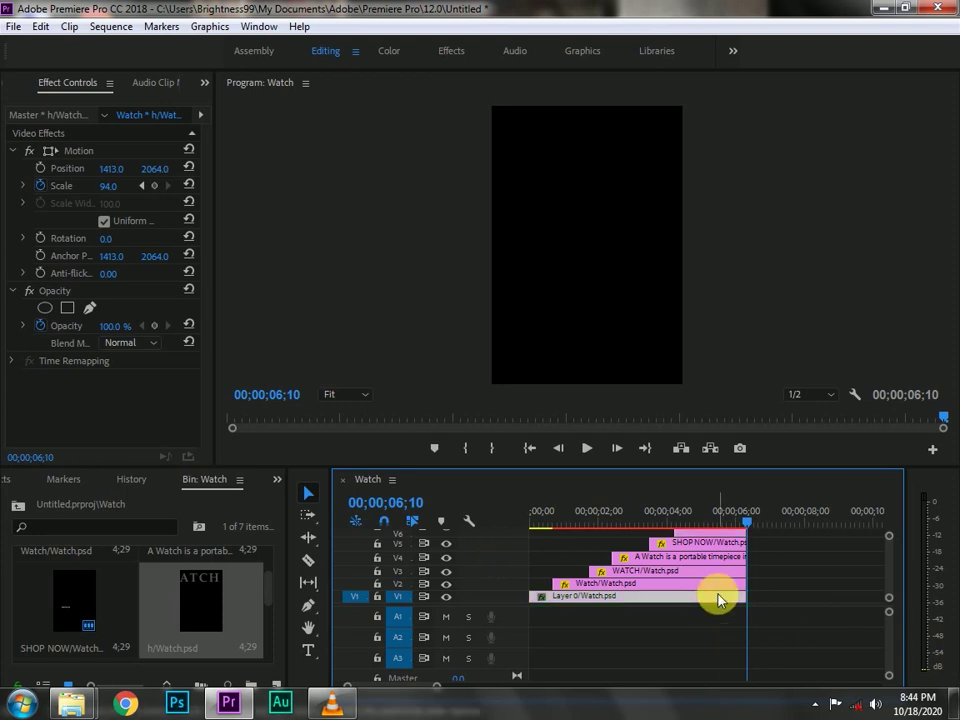
mouse_move(756, 606)
left_mouse_down()
mouse_move(766, 606)
mouse_move(766, 543)
left_mouse_up()
left_click(750, 588)
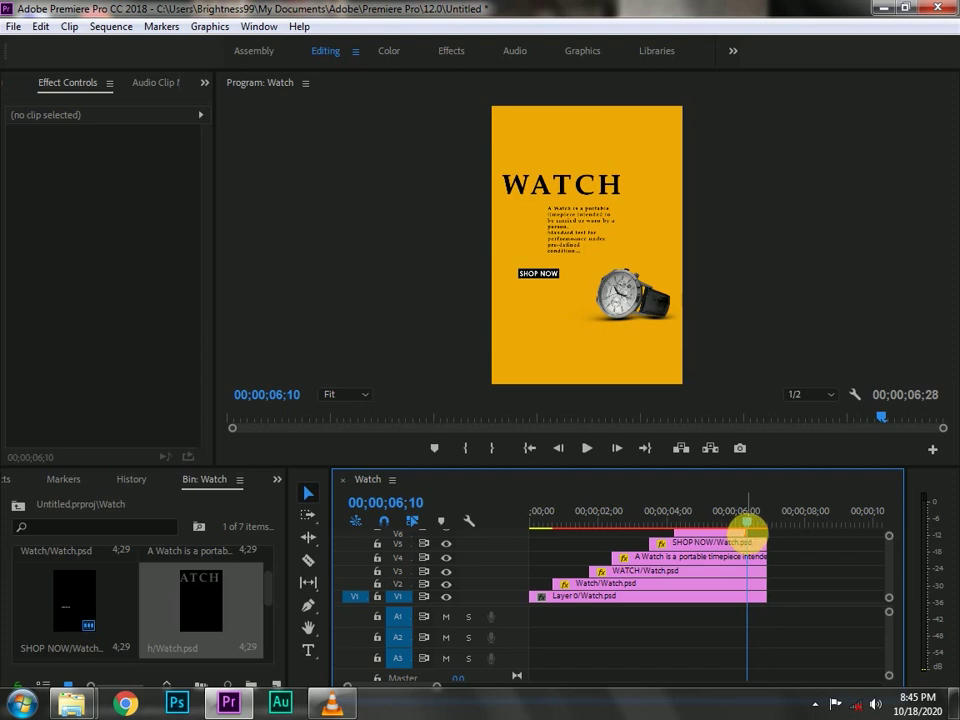
Extend the ATCH clip to match the background and play back the full ad.
mouse_move(752, 528)
left_mouse_down()
mouse_move(771, 540)
mouse_move(521, 521)
left_mouse_up()
key("space")
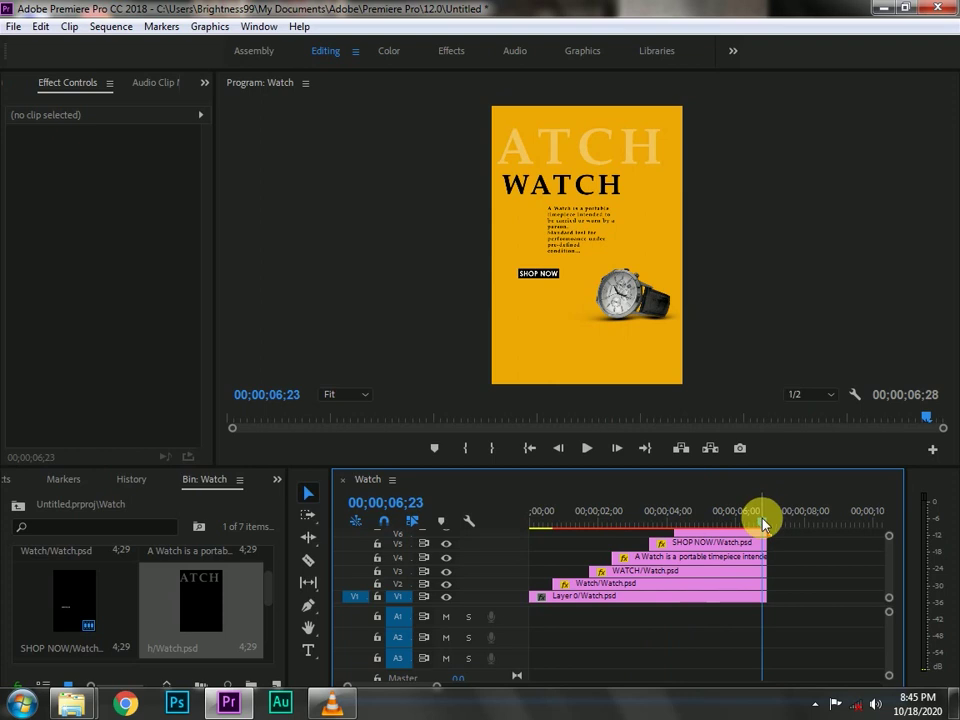
left_click(779, 520)
left_click_drag(779, 520, 386, 524)
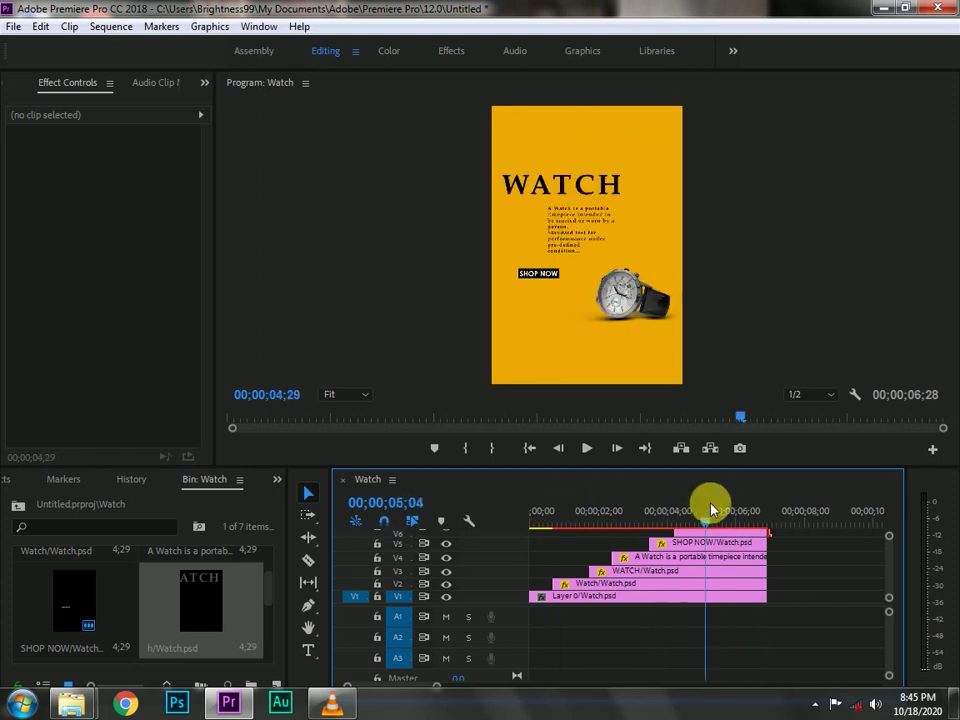
Export the Watch sequence as H.264 Watch.mp4 using the Match Source - High bitrate preset.
left_click(14, 26)
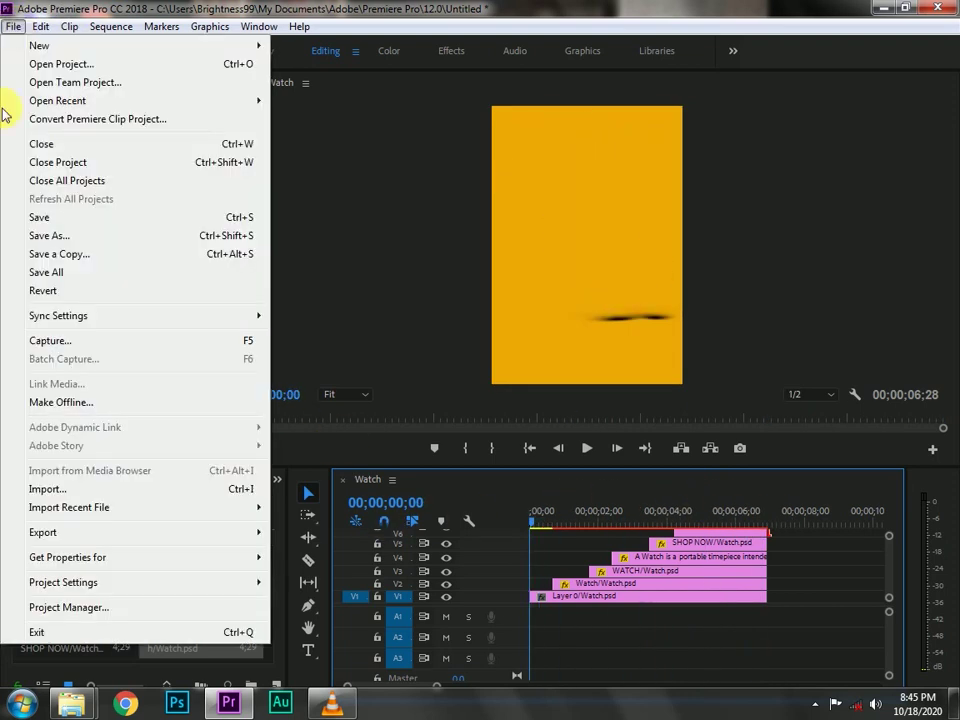
left_click(35, 490)
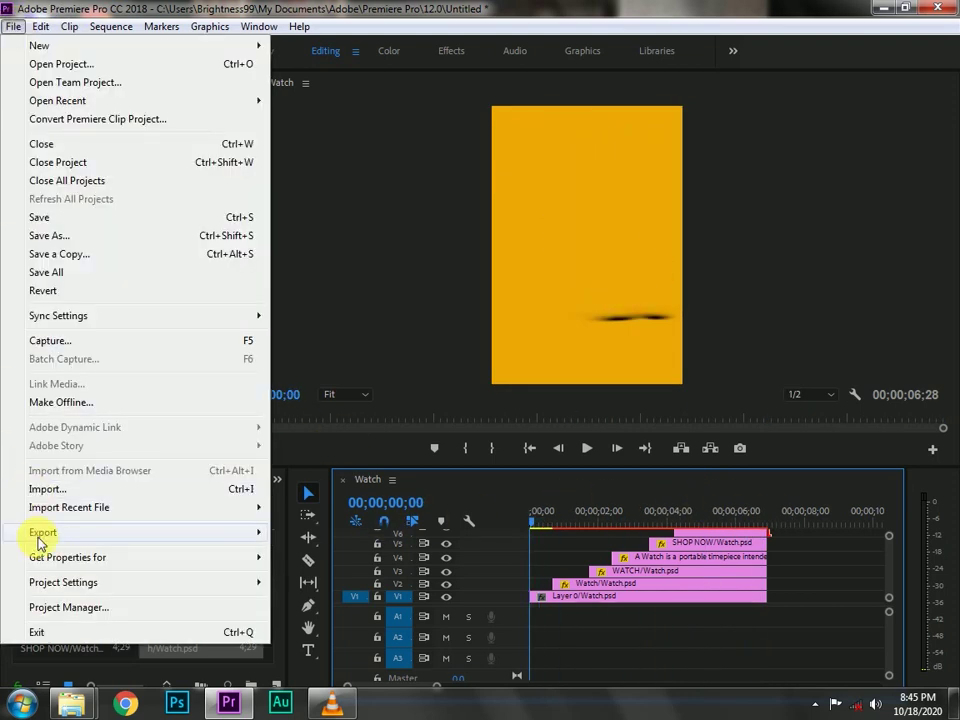
mouse_move(38, 536)
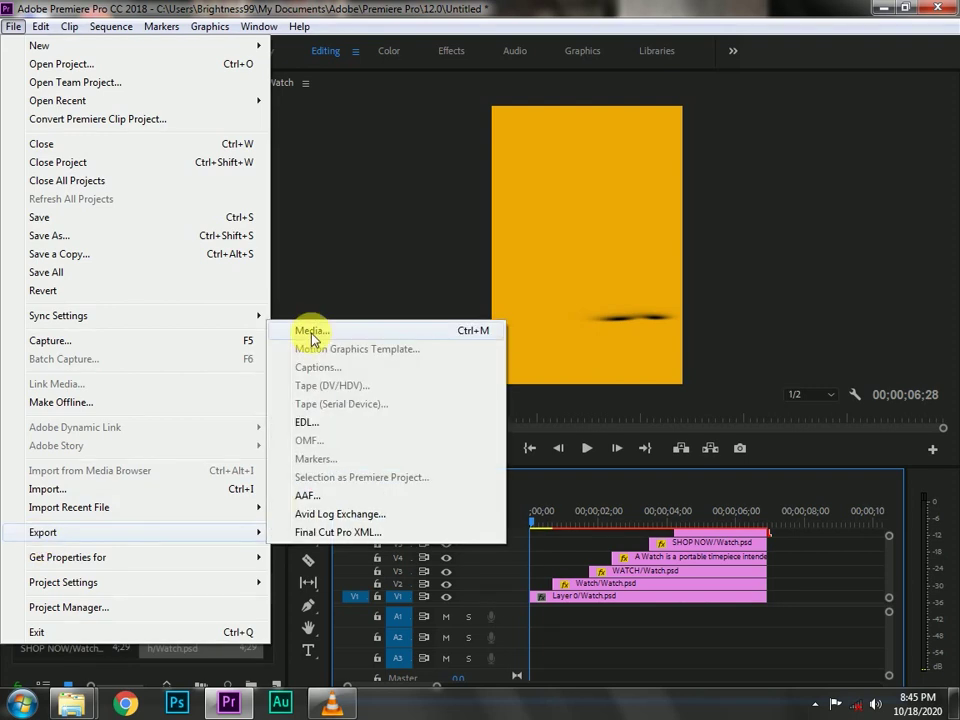
left_click(313, 331)
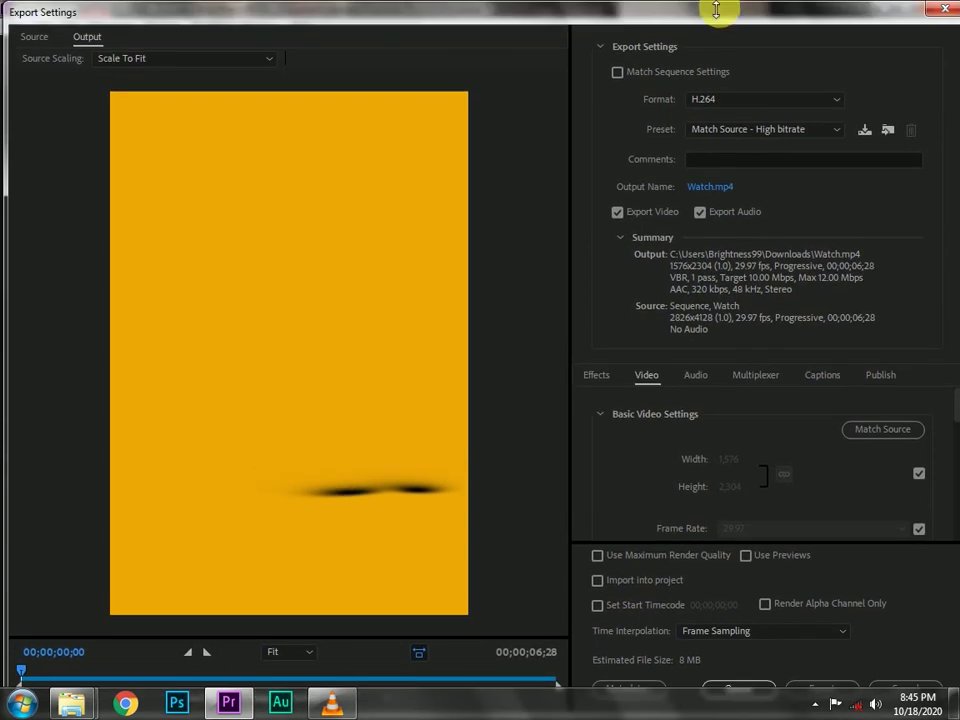
left_click(825, 686)
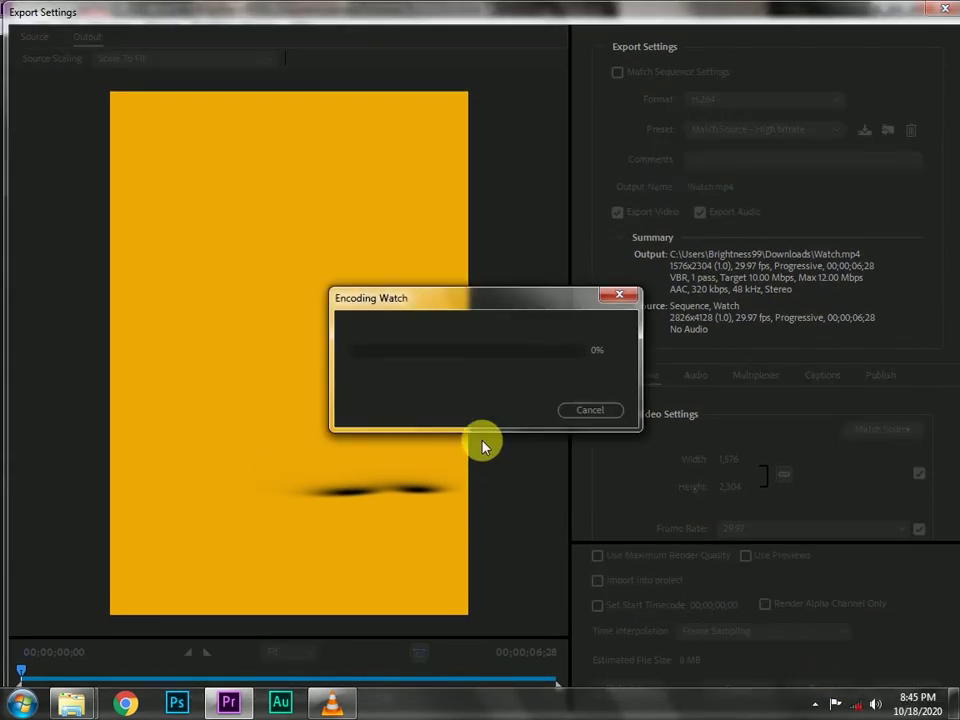